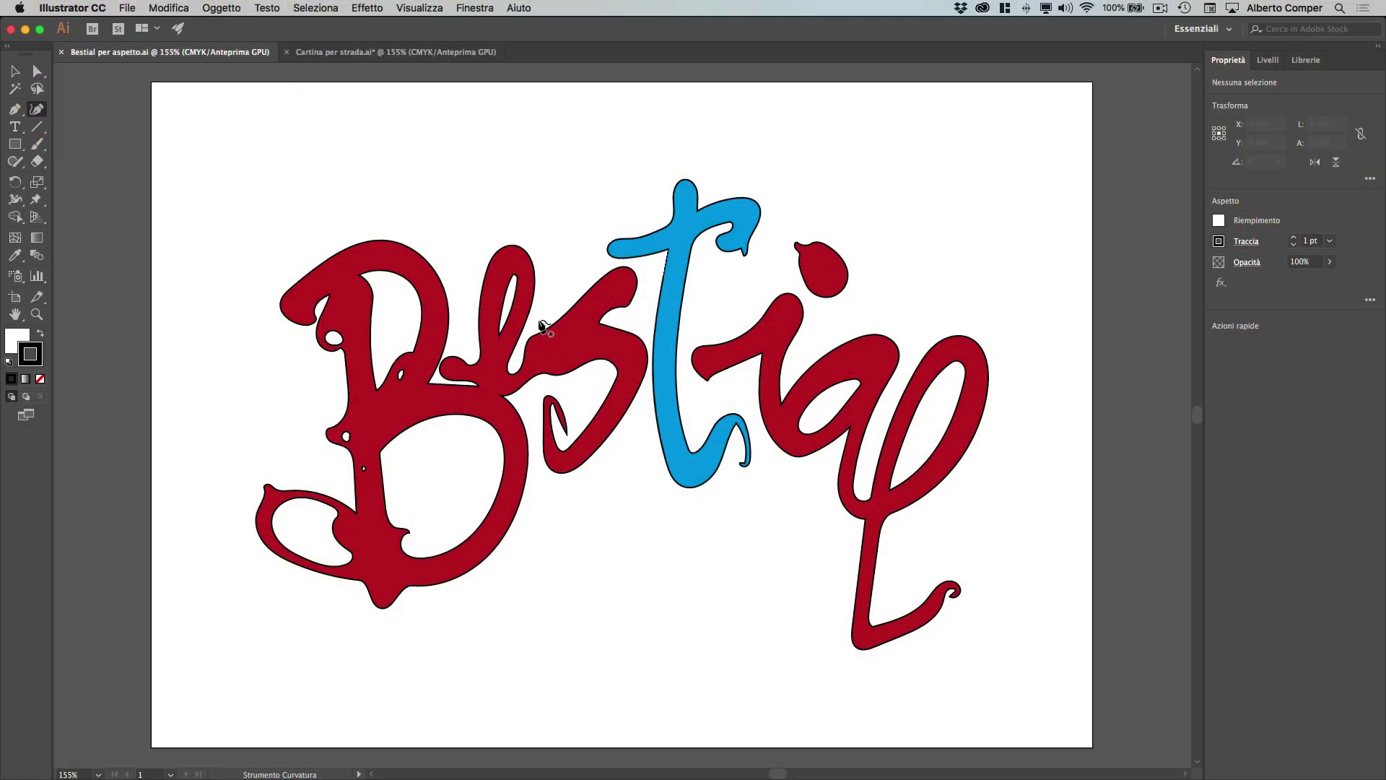
# Step: Zoom in on the 'e' and select the red Be compound path
pyautogui.hotkey('ctrl', 'space')
pyautogui.moveTo(519, 325); pyautogui.dragTo(421, 285)
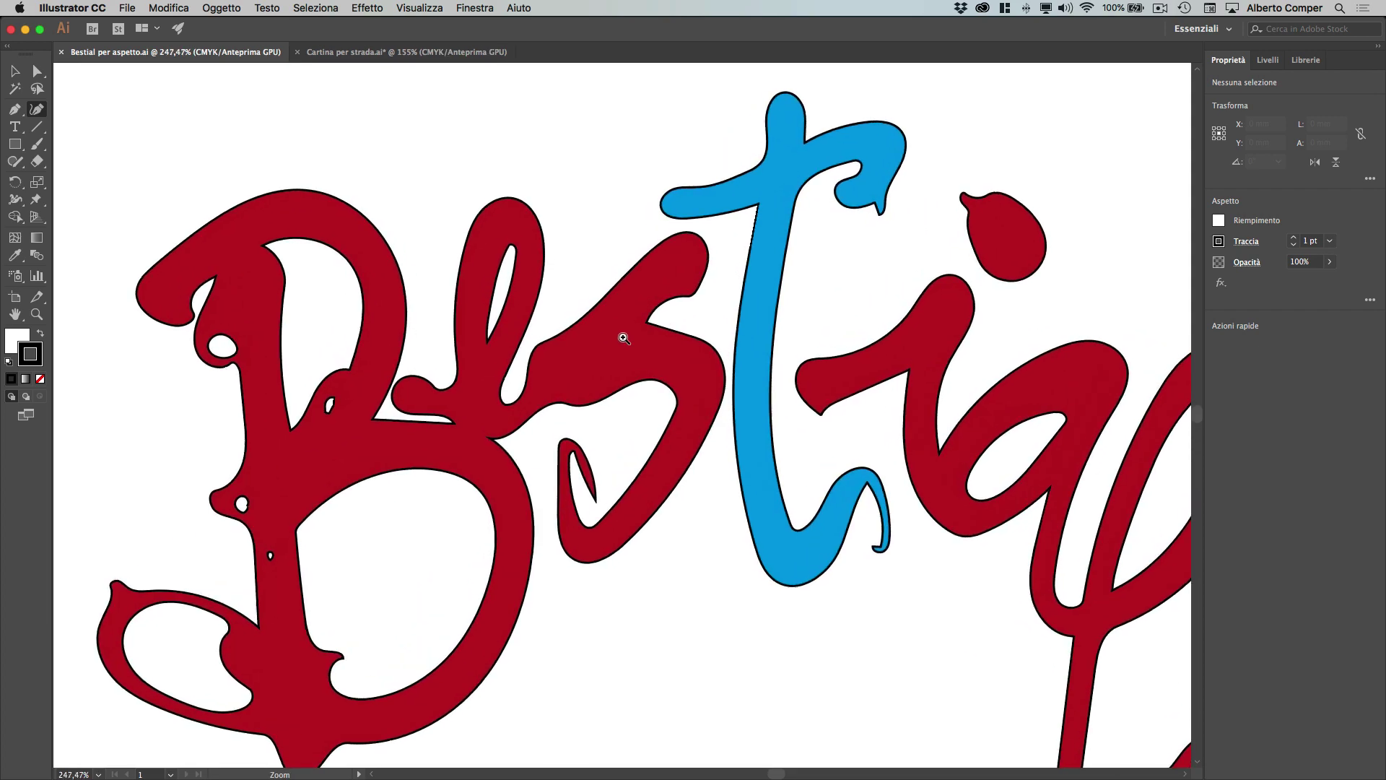
pyautogui.click(17, 71)
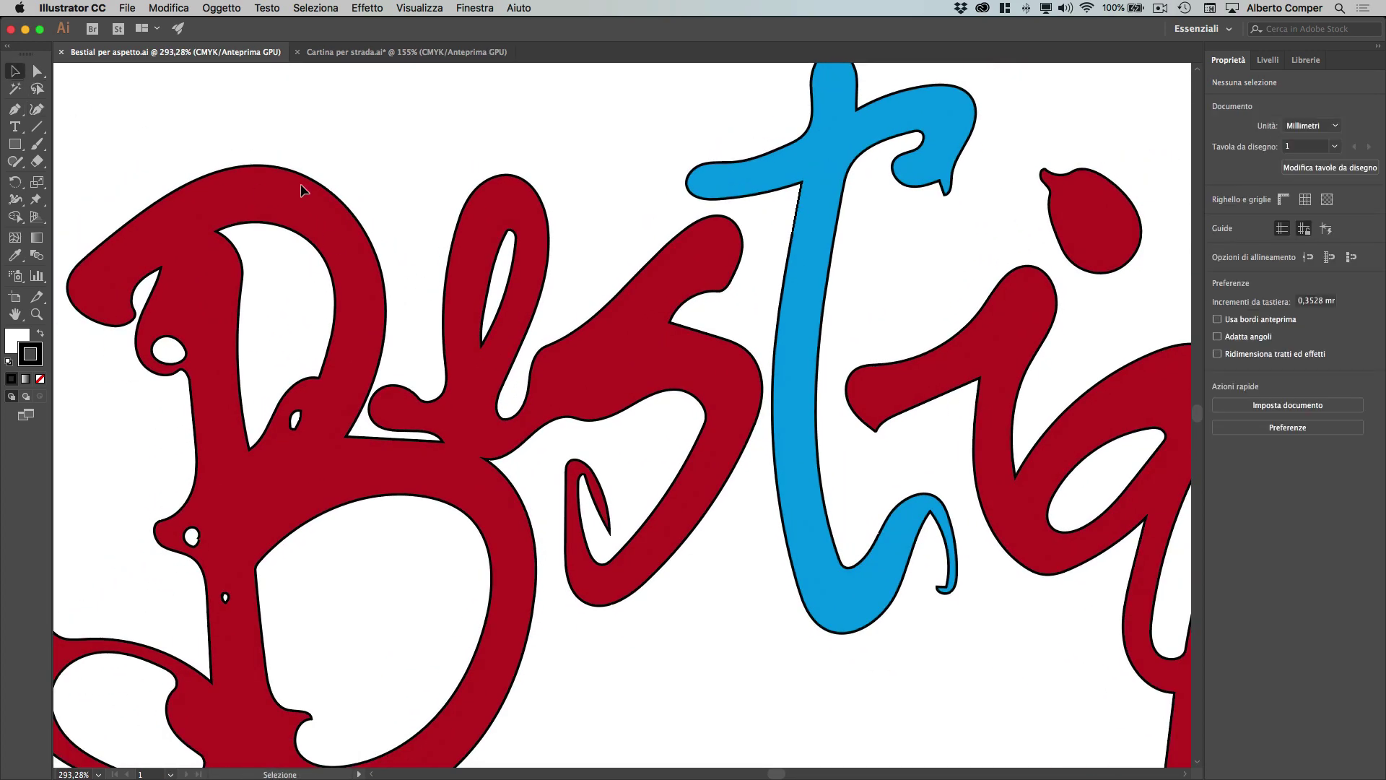
pyautogui.click(533, 226)
pyautogui.scroll(-3, 722, 289)
pyautogui.hscroll(-3, 722, 288)
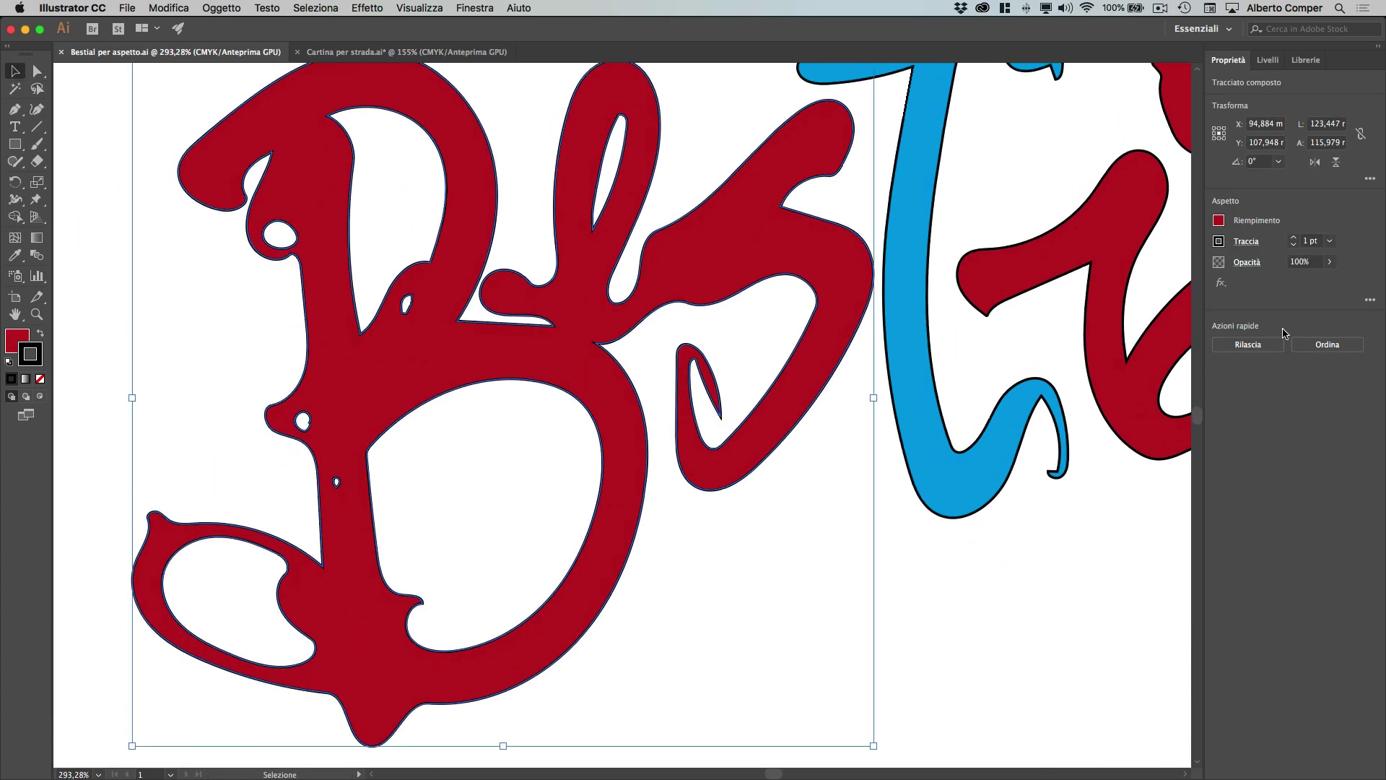
# Step: Set the red Be letters' stroke weight to 8 pt (after trying 6 pt) and inspect it up close
pyautogui.click(1330, 241)
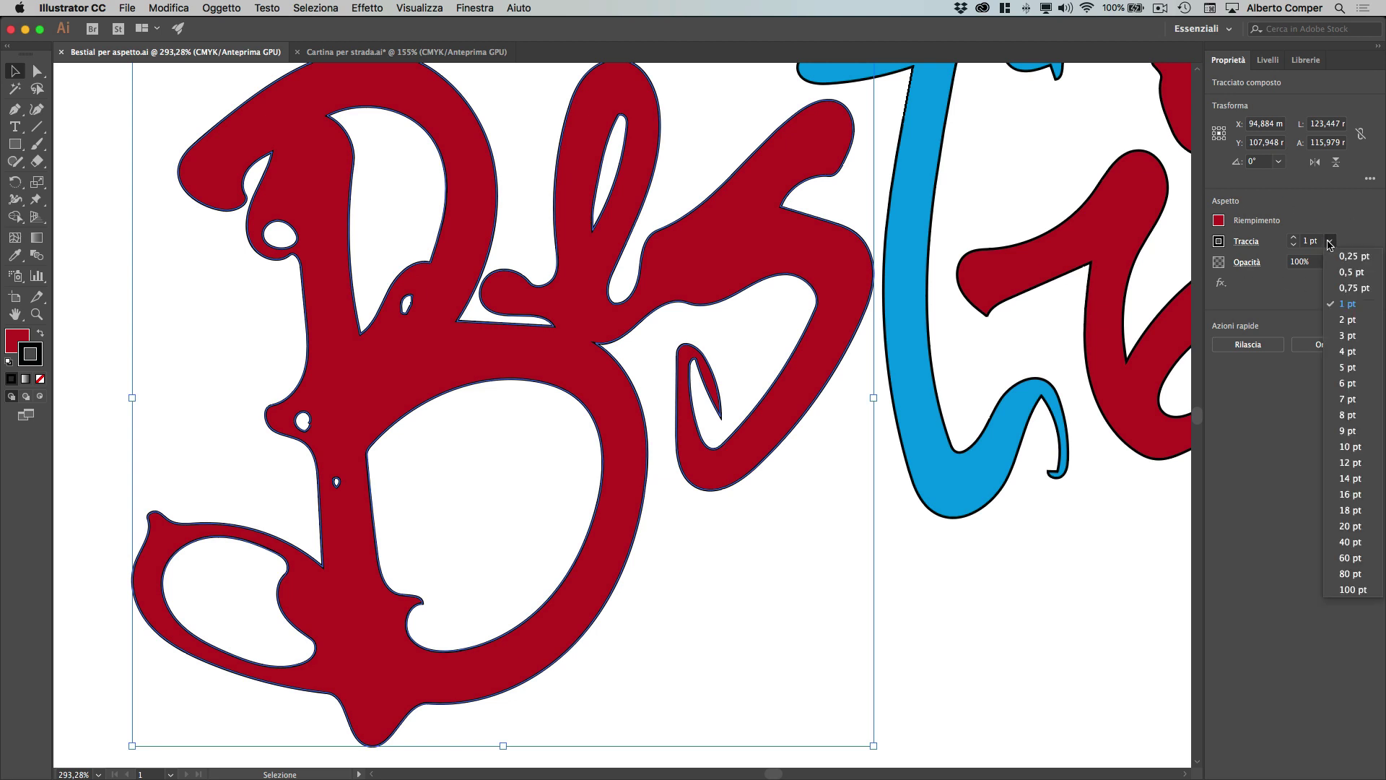
pyautogui.click(1345, 383)
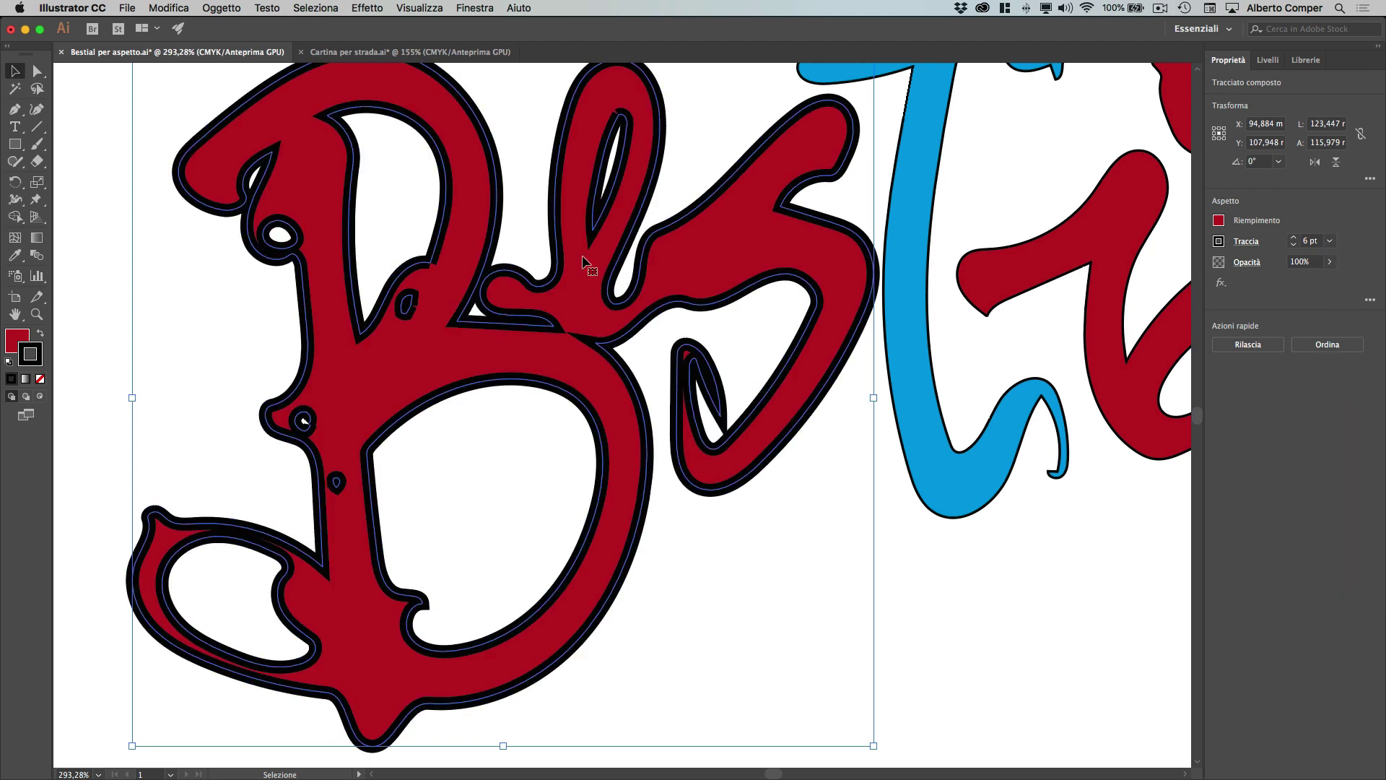
pyautogui.click(1330, 240)
pyautogui.click(1345, 415)
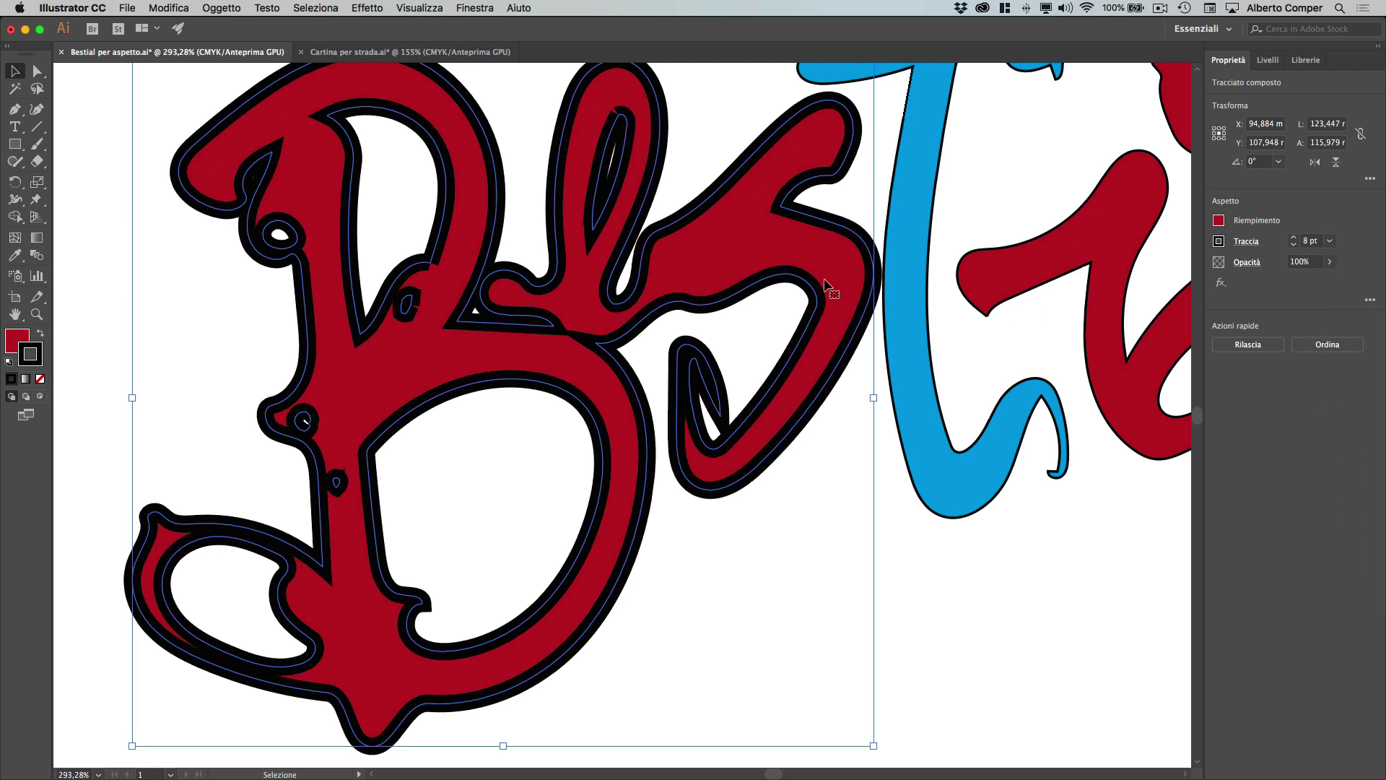
pyautogui.click(776, 217)
pyautogui.moveTo(835, 225); pyautogui.dragTo(784, 325)
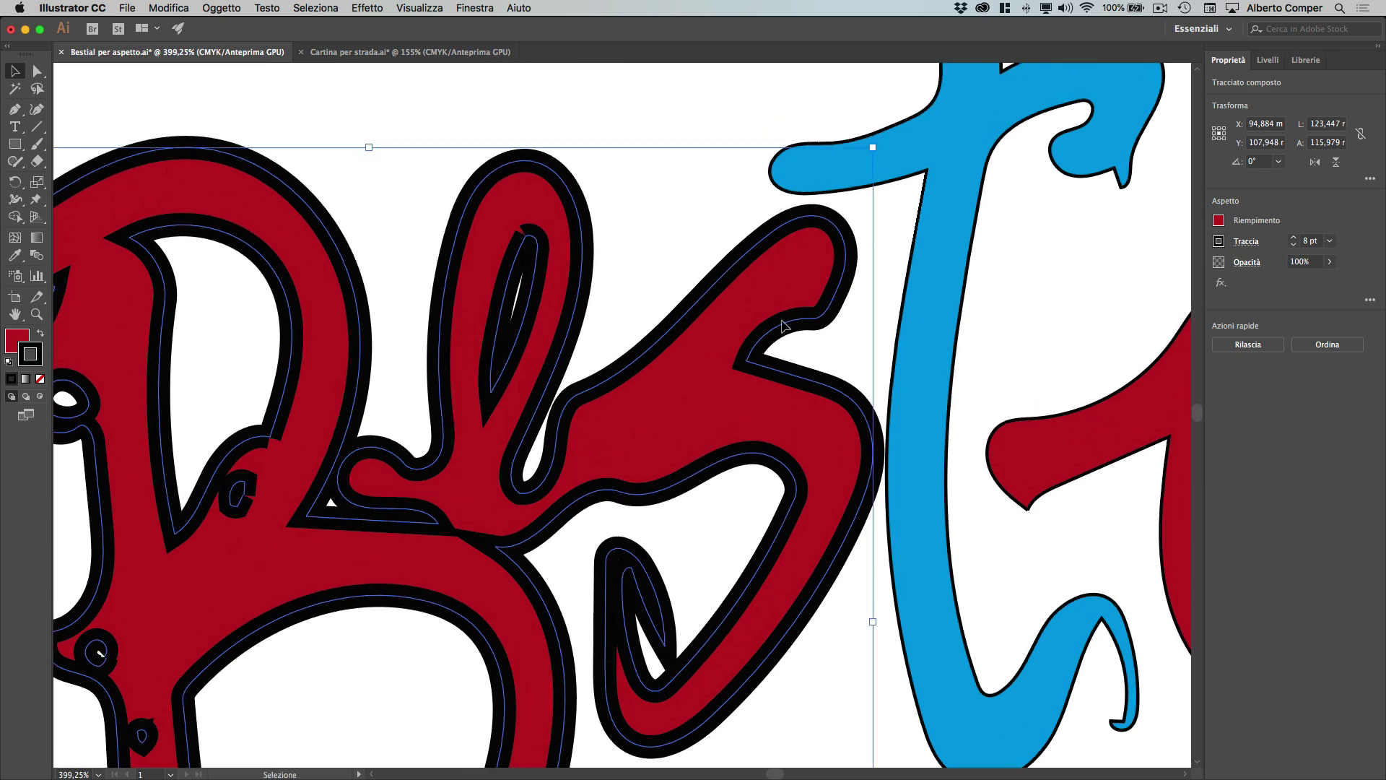
pyautogui.click(731, 100)
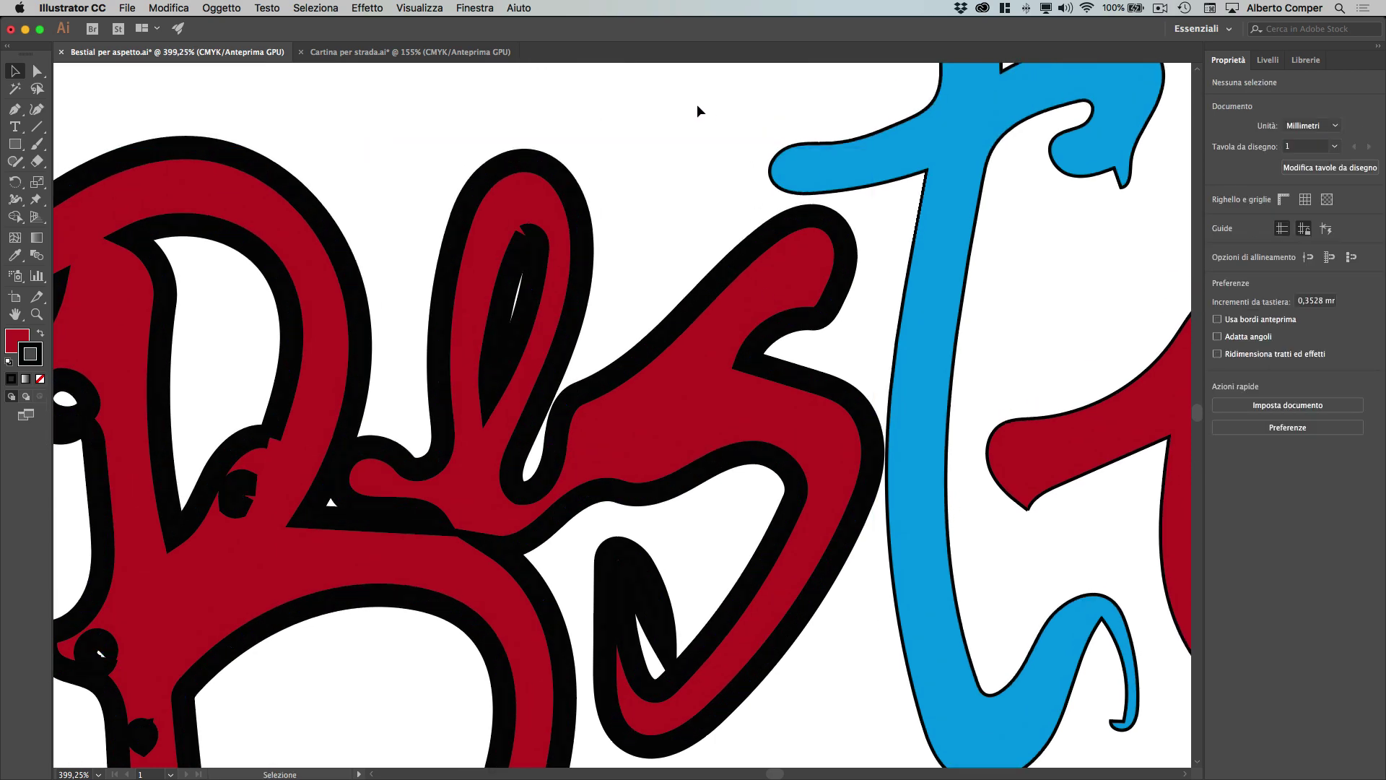
pyautogui.click(541, 212)
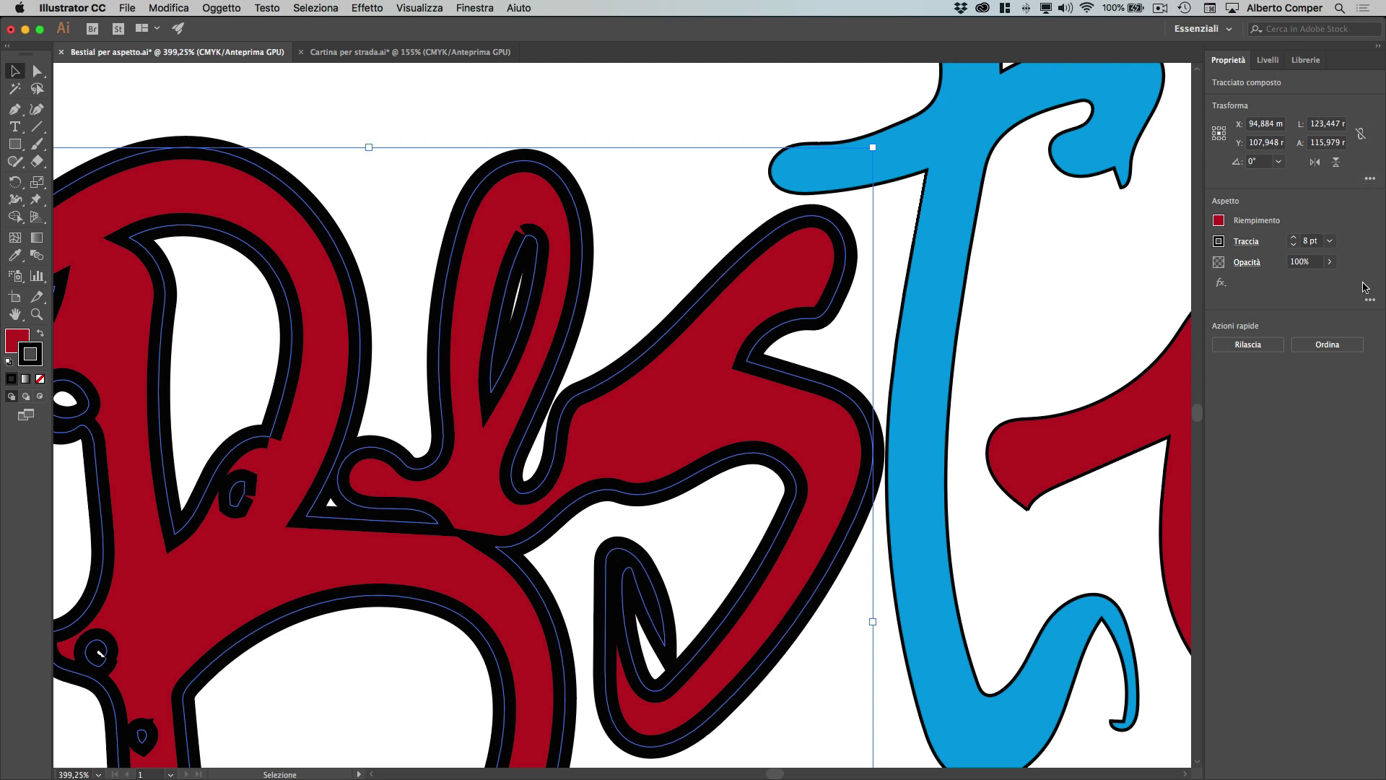
# Step: Show the Appearance panel with the Fill row expanded and its Opacity settings open
pyautogui.click(1369, 301)
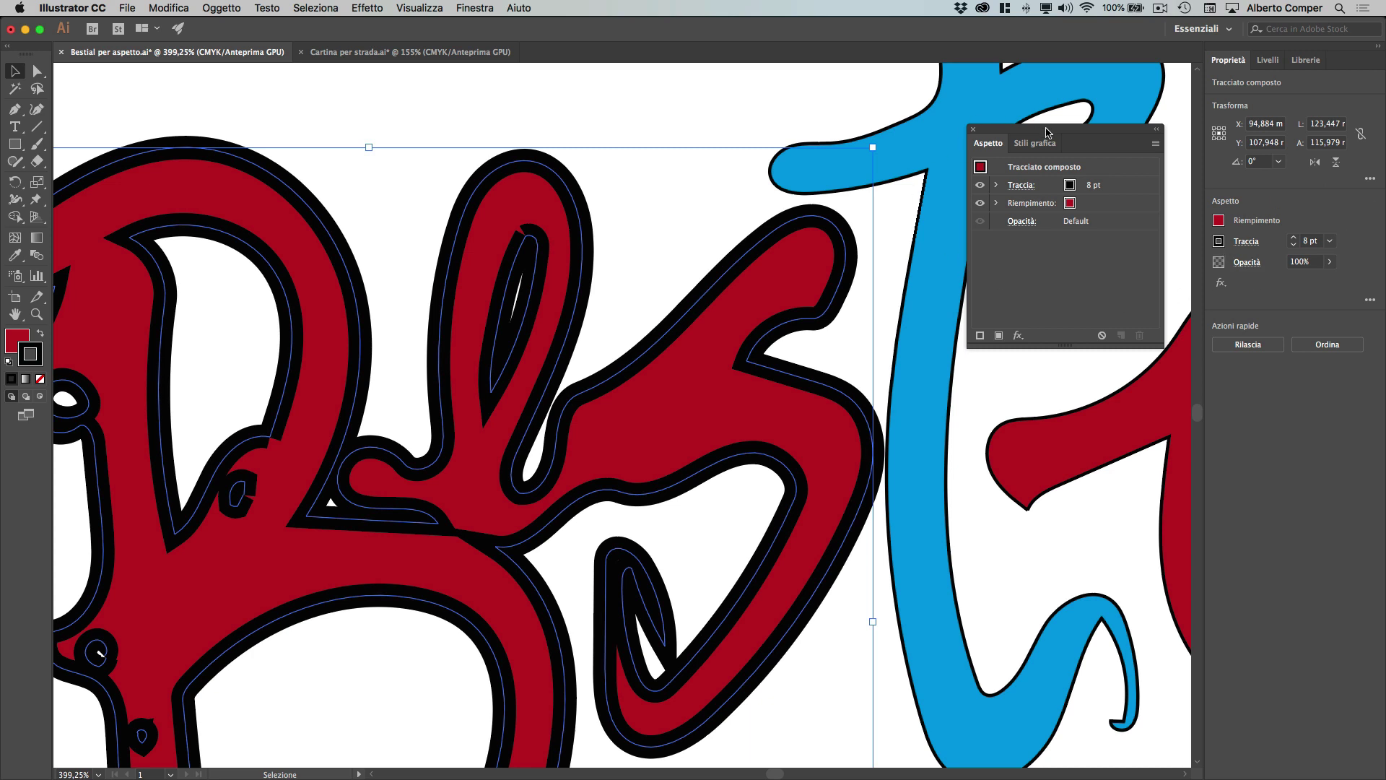
pyautogui.moveTo(1050, 144); pyautogui.dragTo(1056, 207)
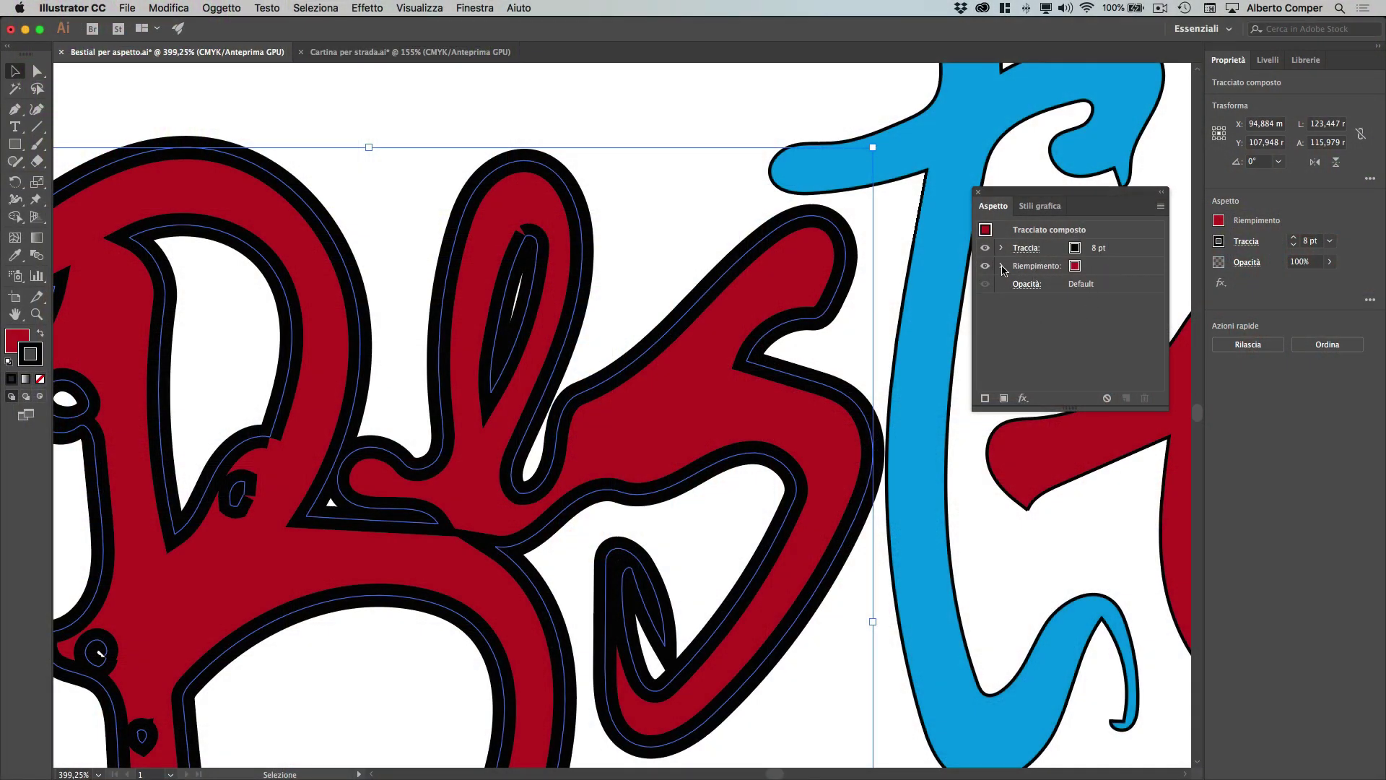
pyautogui.click(1001, 266)
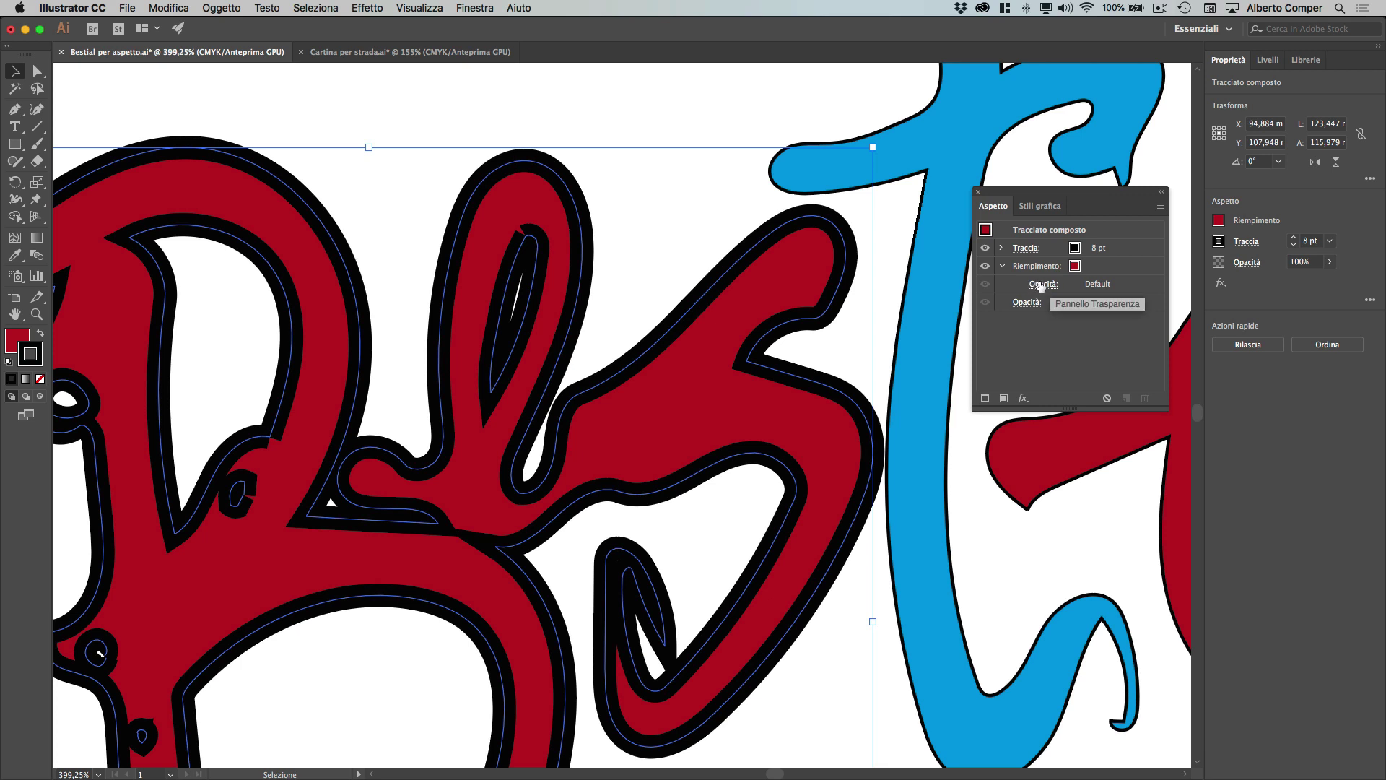
pyautogui.click(1040, 285)
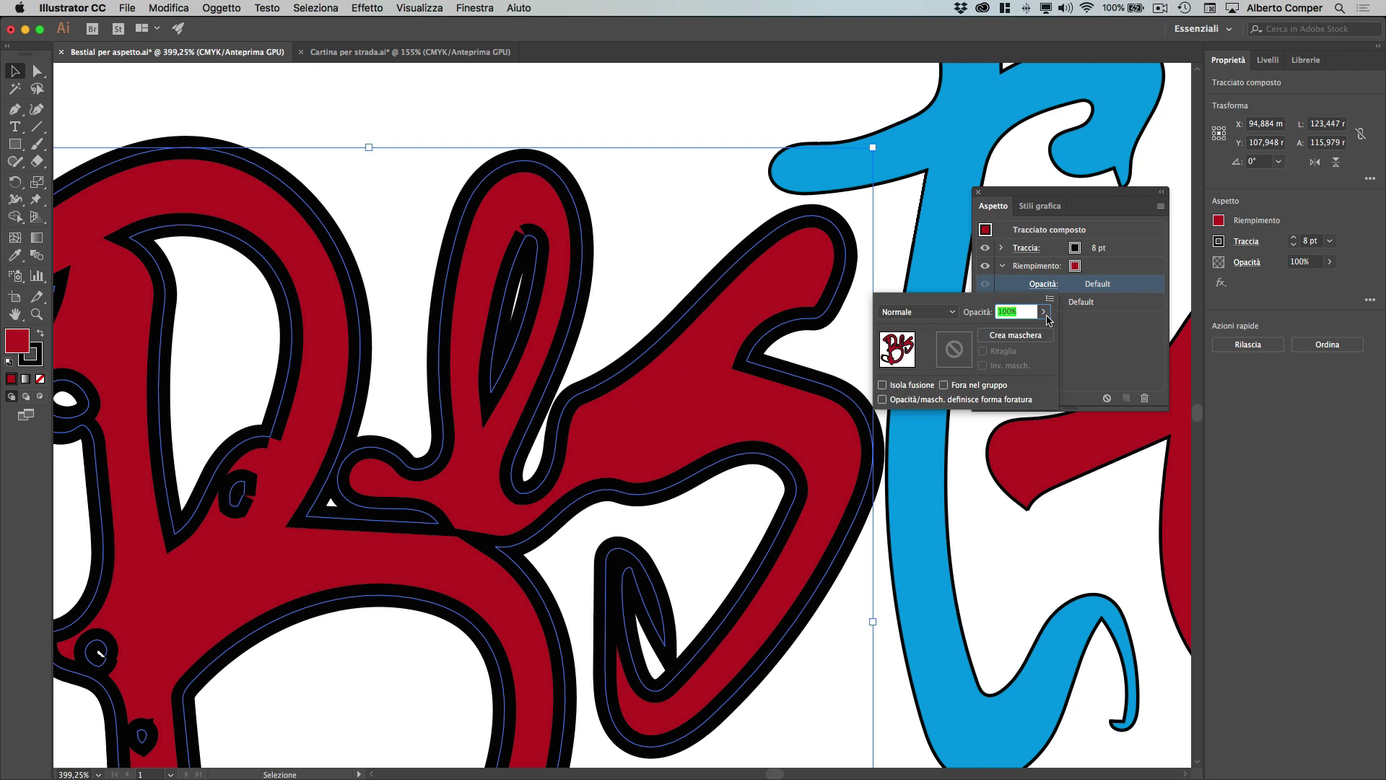
# Step: Lower the letters' fill opacity to 60% and hide path edges
pyautogui.click(1044, 312)
pyautogui.moveTo(1040, 334); pyautogui.dragTo(1029, 333)
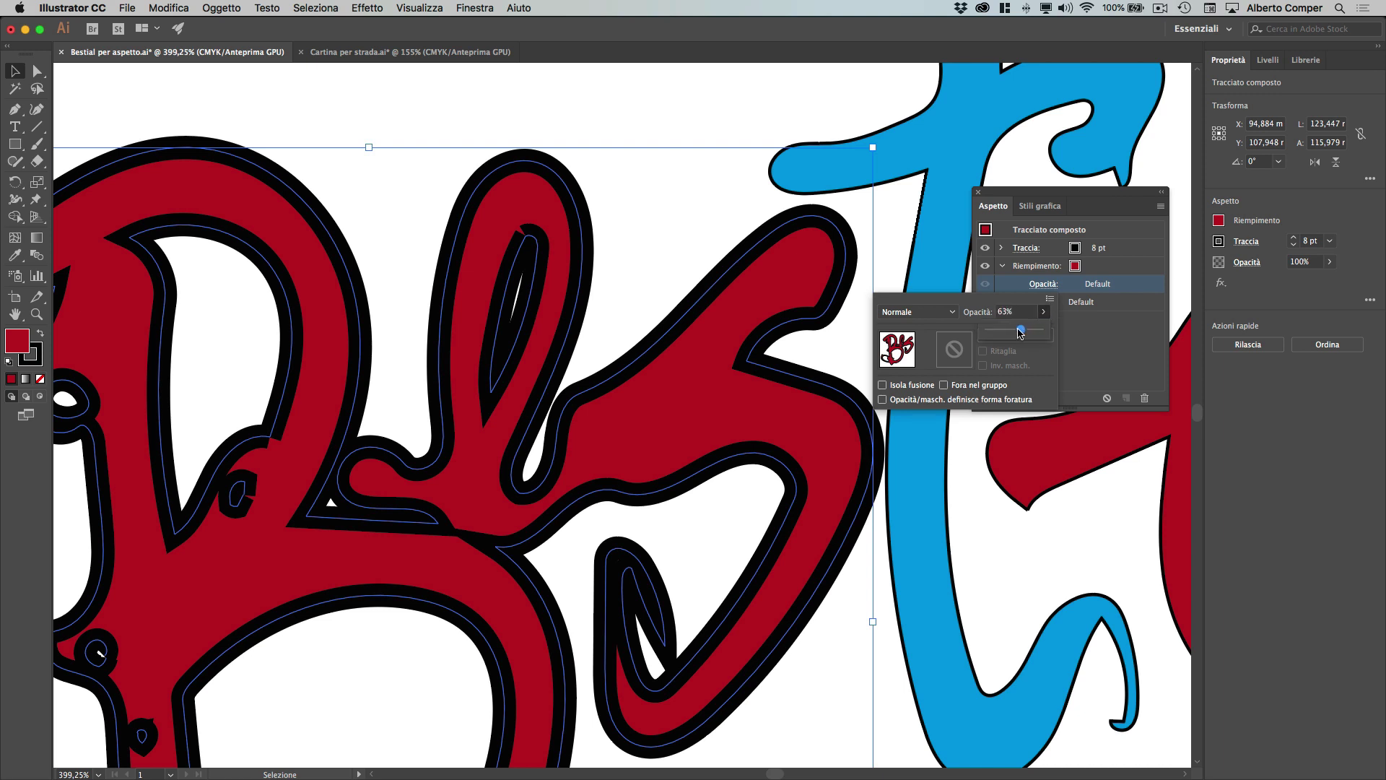
pyautogui.moveTo(1019, 332); pyautogui.dragTo(1019, 331)
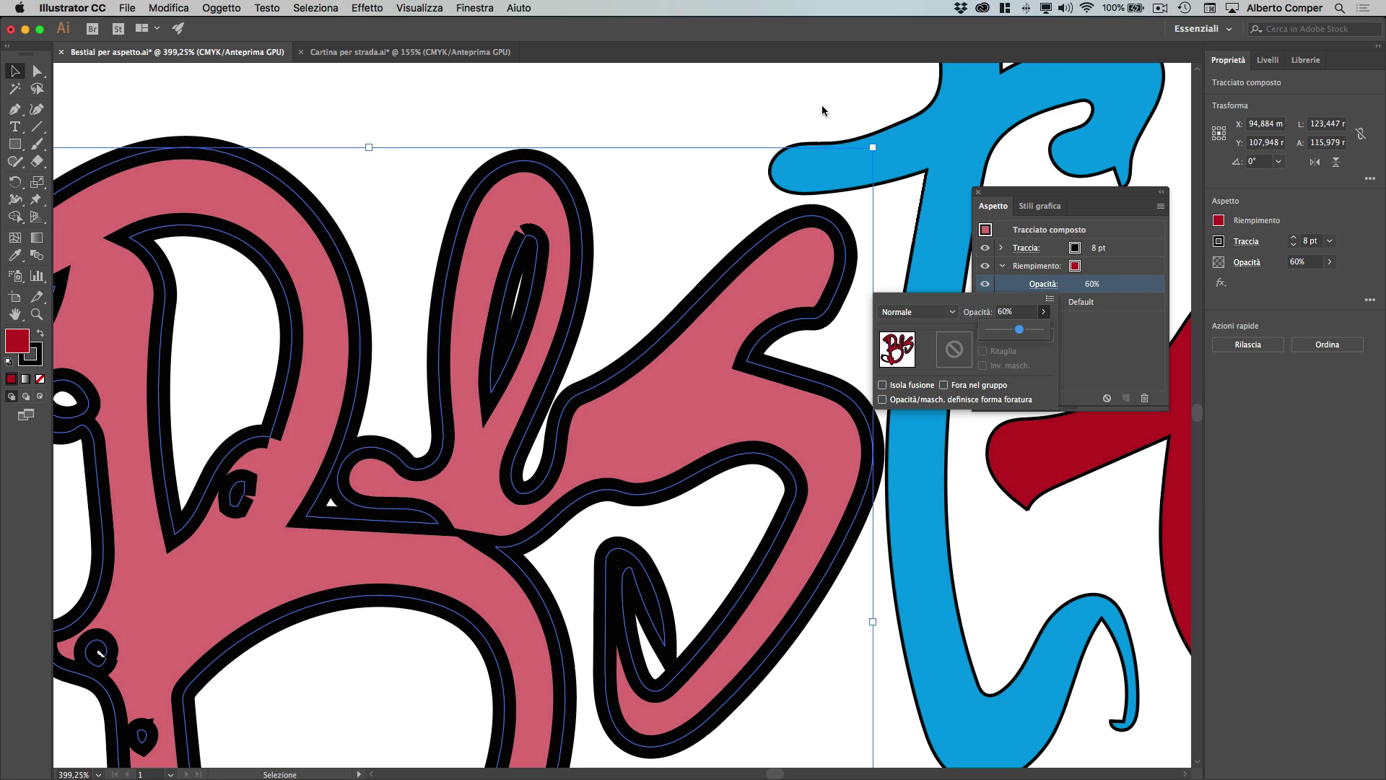
pyautogui.click(857, 140)
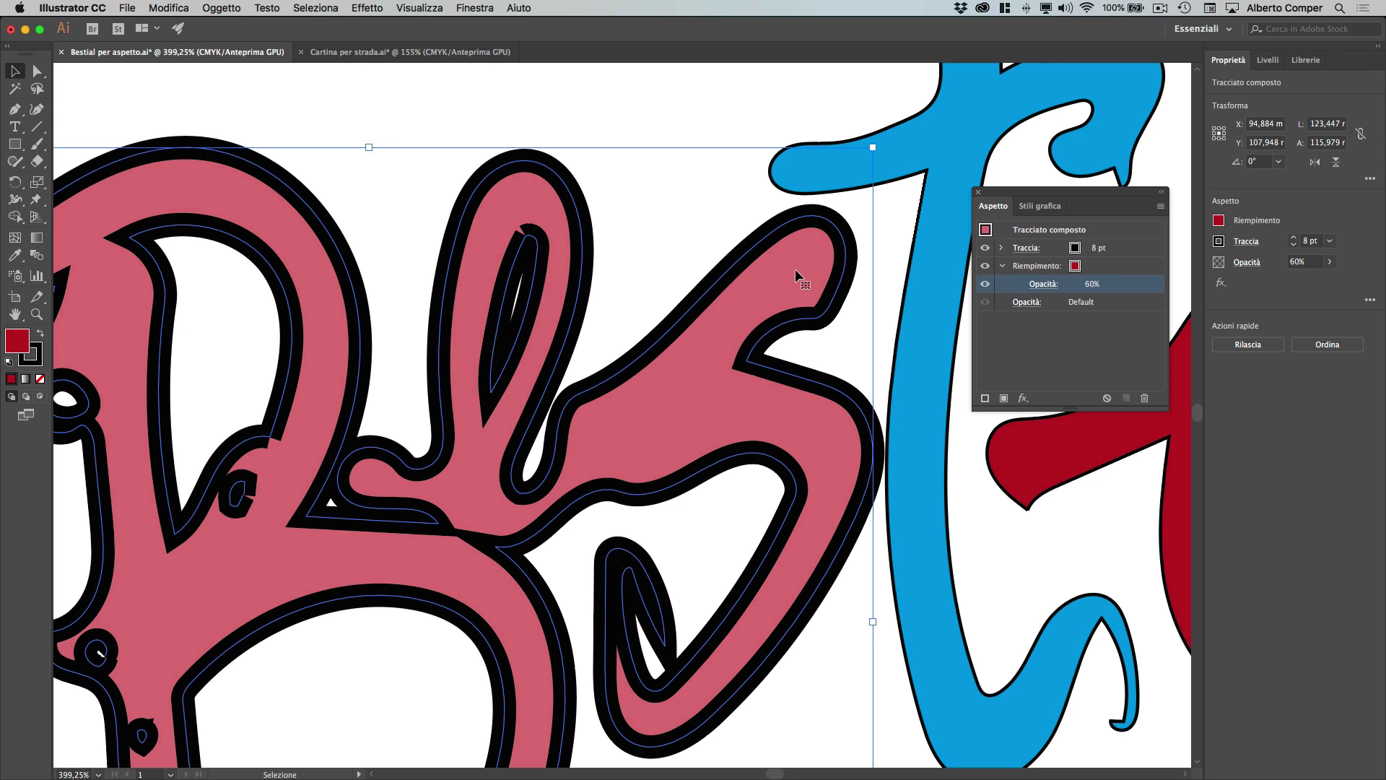
pyautogui.hotkey('ctrl', 'h')
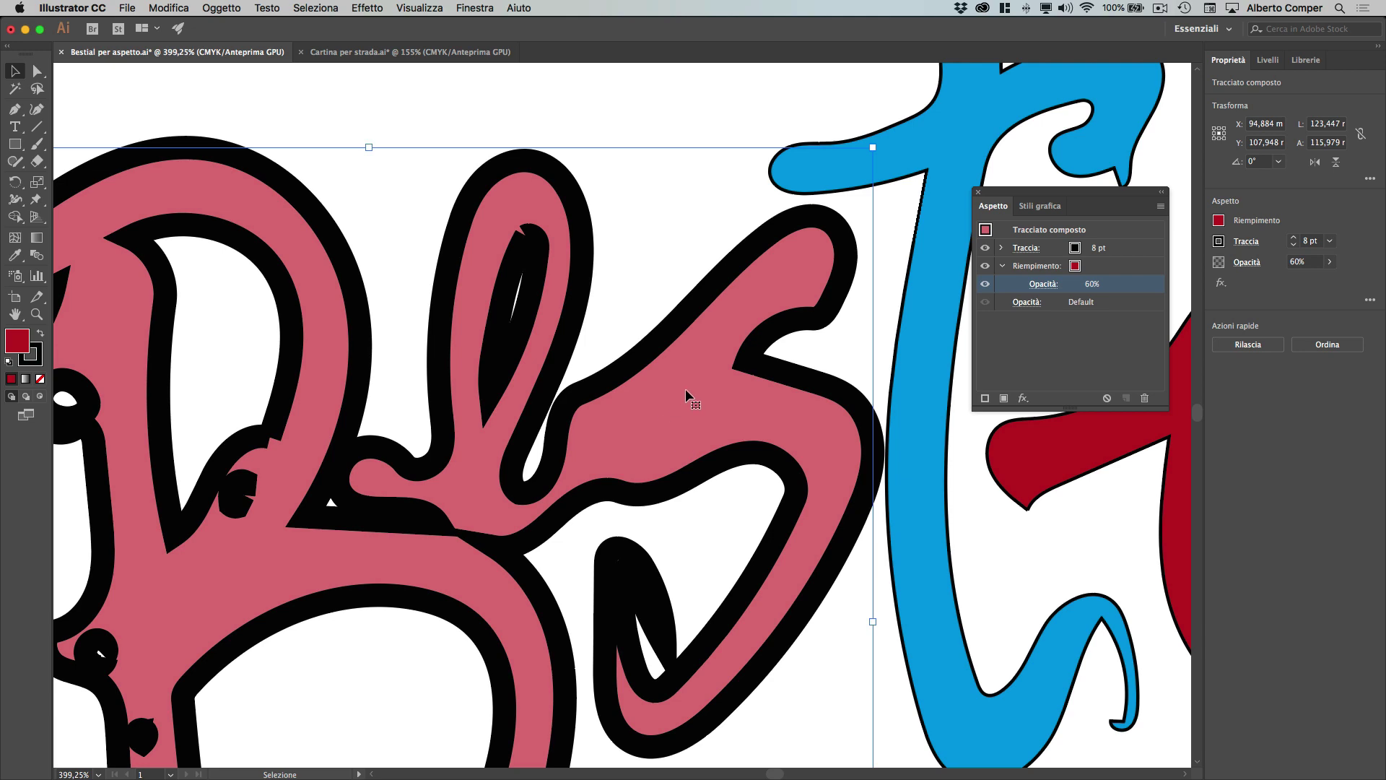
# Step: Move the semi-transparent Be letters over the blue t
pyautogui.moveTo(686, 388)
pyautogui.mouseDown()
pyautogui.moveTo(786, 289)
pyautogui.moveTo(817, 283)
pyautogui.moveTo(740, 334)
pyautogui.mouseUp()
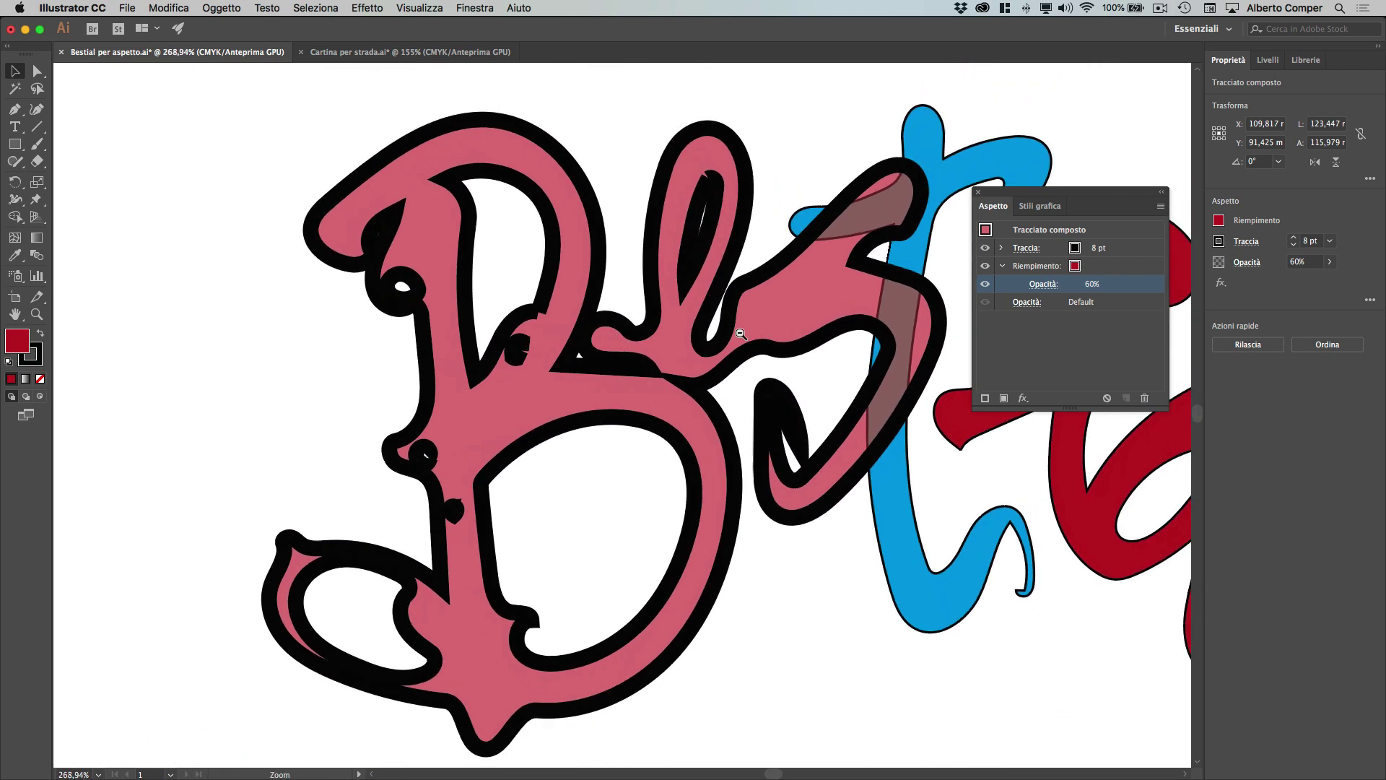
pyautogui.hscroll(5, 740, 334)
pyautogui.moveTo(614, 314)
pyautogui.mouseDown()
pyautogui.moveTo(711, 384)
pyautogui.moveTo(736, 429)
pyautogui.moveTo(664, 352)
pyautogui.mouseUp()
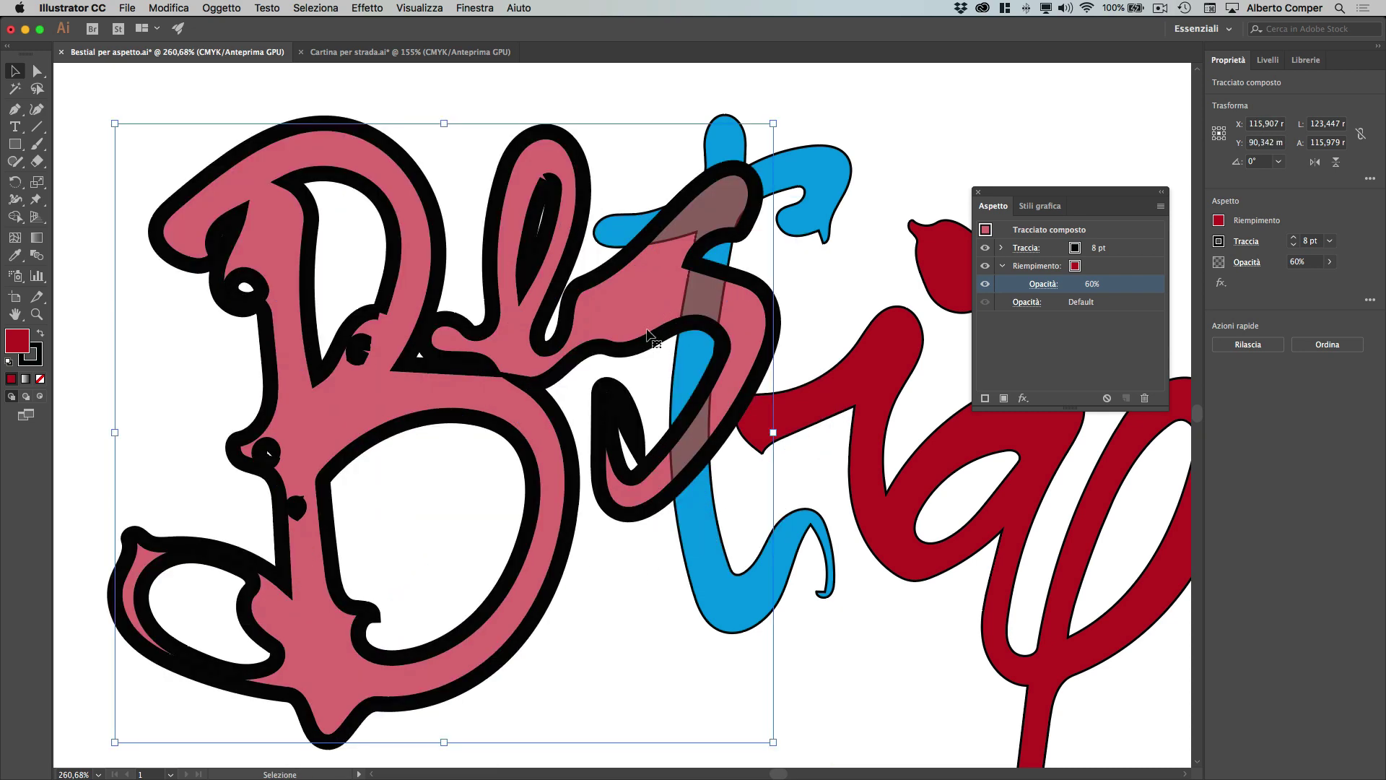
pyautogui.moveTo(643, 312)
pyautogui.mouseDown()
pyautogui.moveTo(638, 268)
pyautogui.moveTo(634, 313)
pyautogui.moveTo(578, 397)
pyautogui.moveTo(691, 398)
pyautogui.moveTo(582, 365)
pyautogui.moveTo(671, 263)
pyautogui.mouseUp()
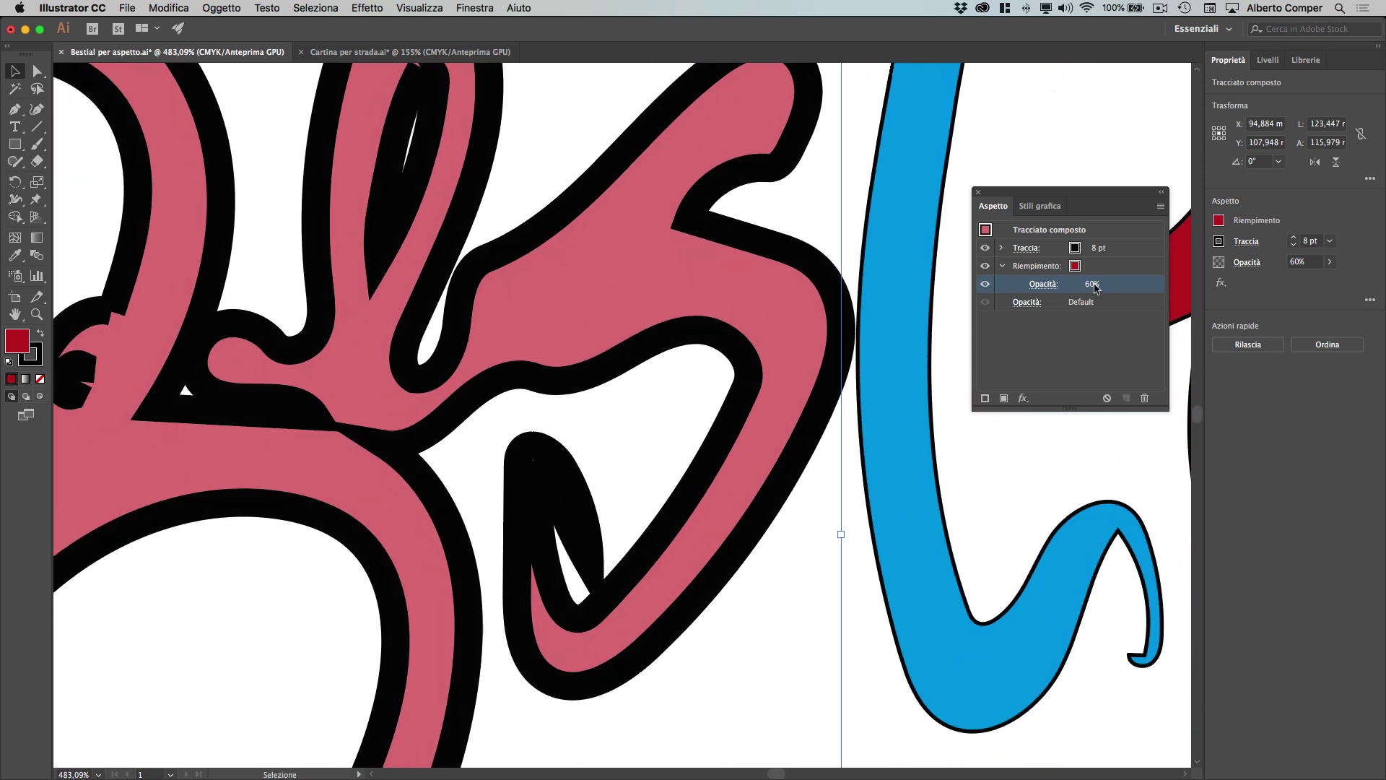
# Step: Restore the letters' fill opacity to 100%
pyautogui.click(1044, 286)
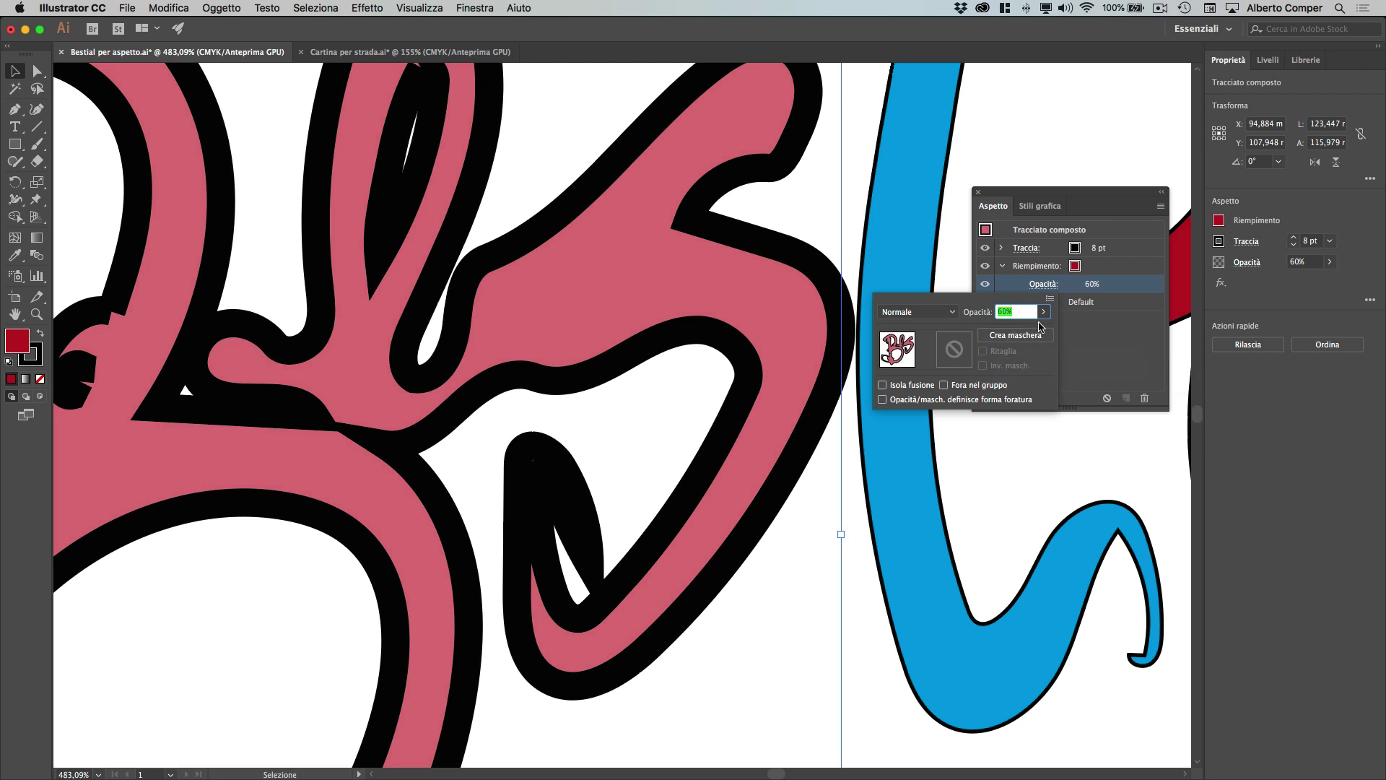
pyautogui.click(1044, 313)
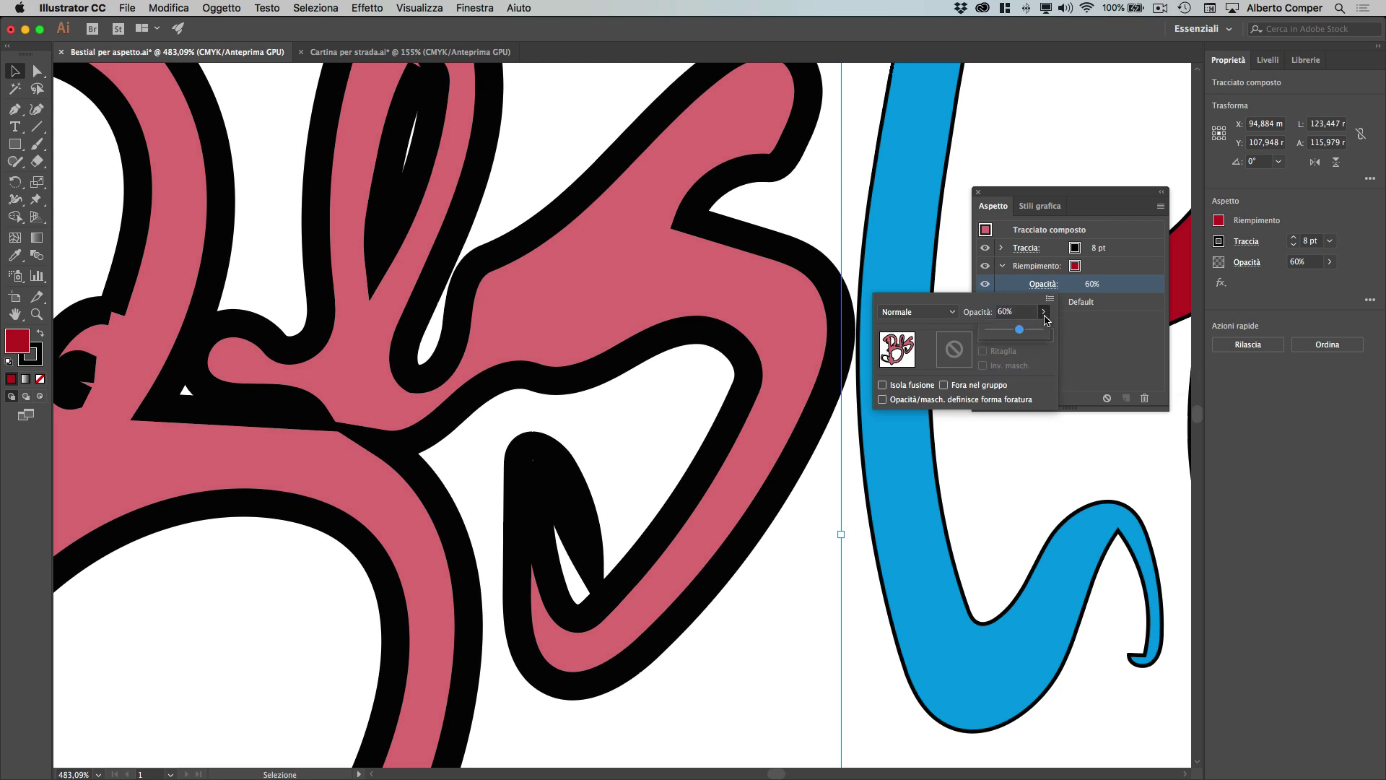
pyautogui.moveTo(1016, 336); pyautogui.dragTo(1071, 338)
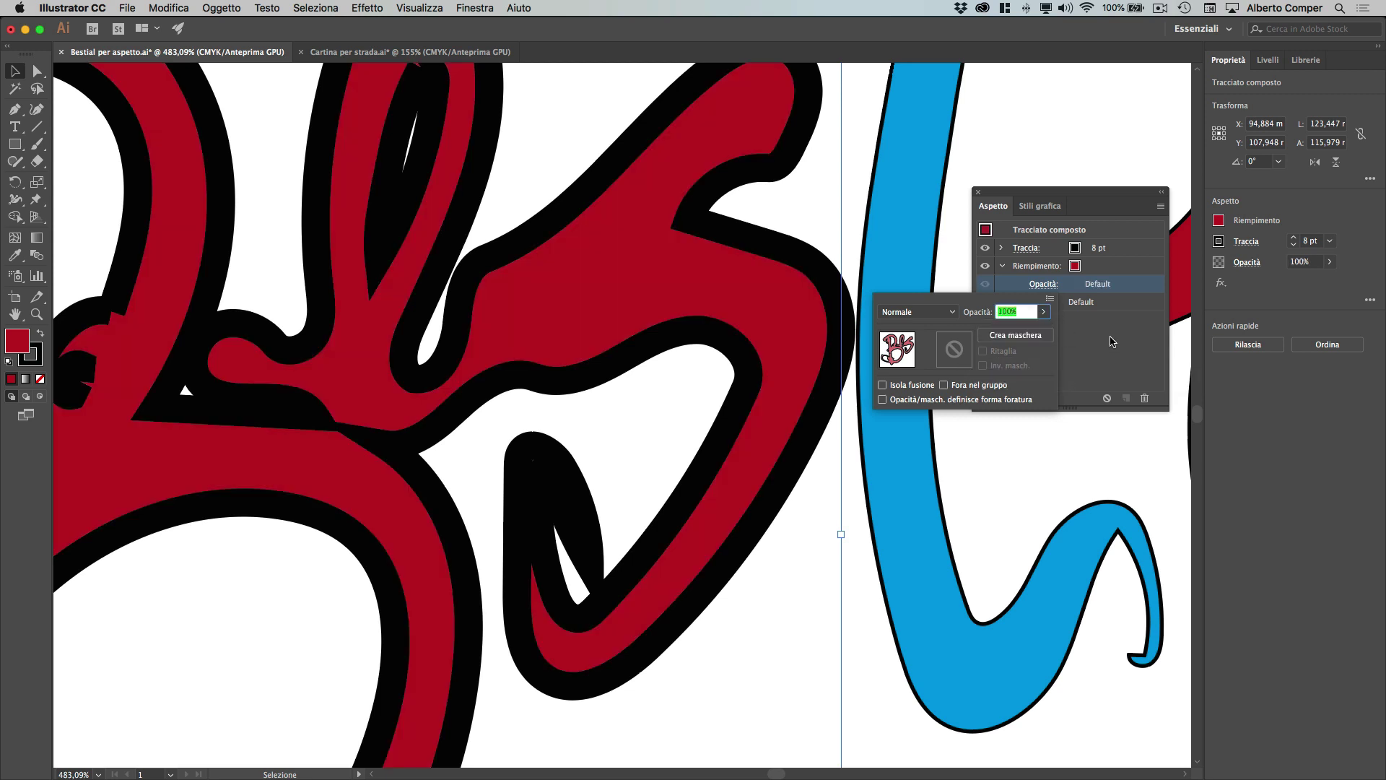
pyautogui.click(1112, 335)
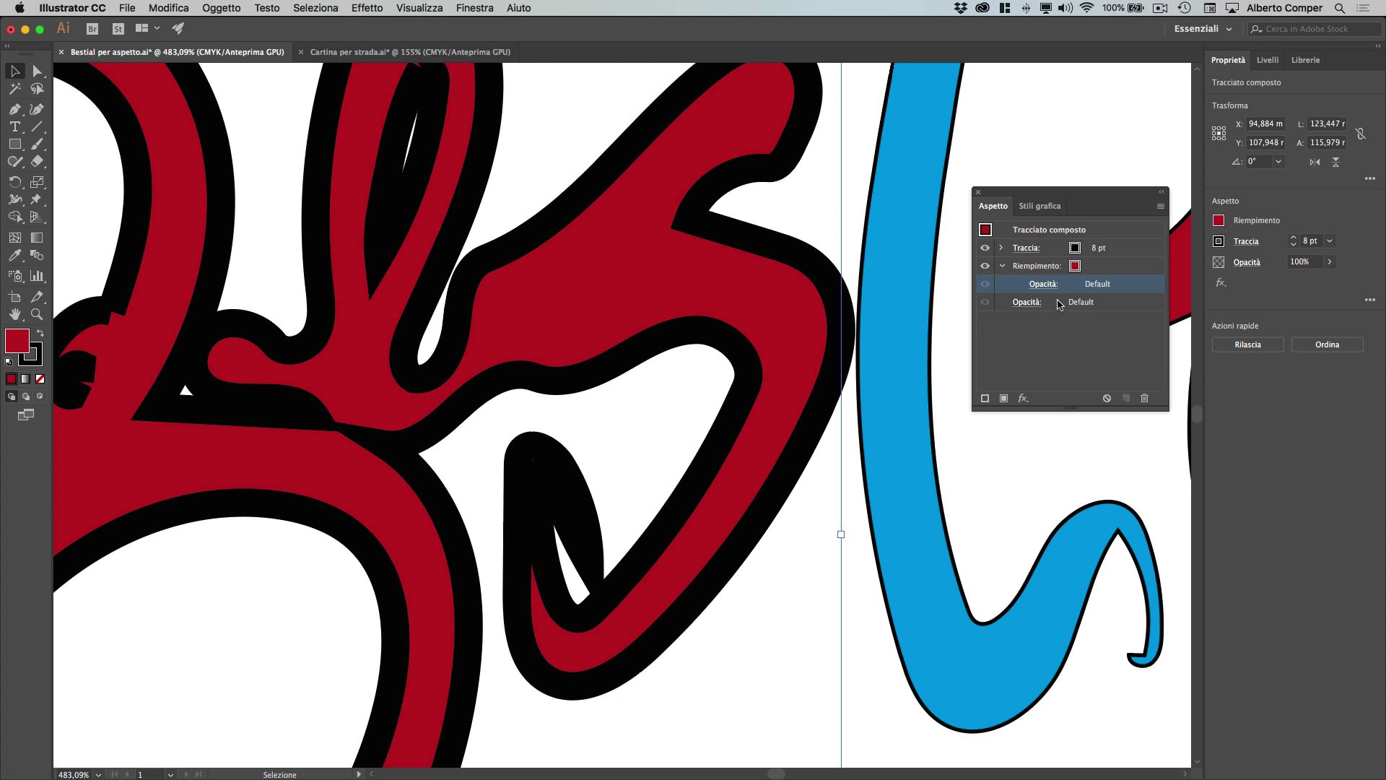
# Step: Expand the Traccia (stroke) row in the Appearance panel to reveal its opacity
pyautogui.click(1002, 248)
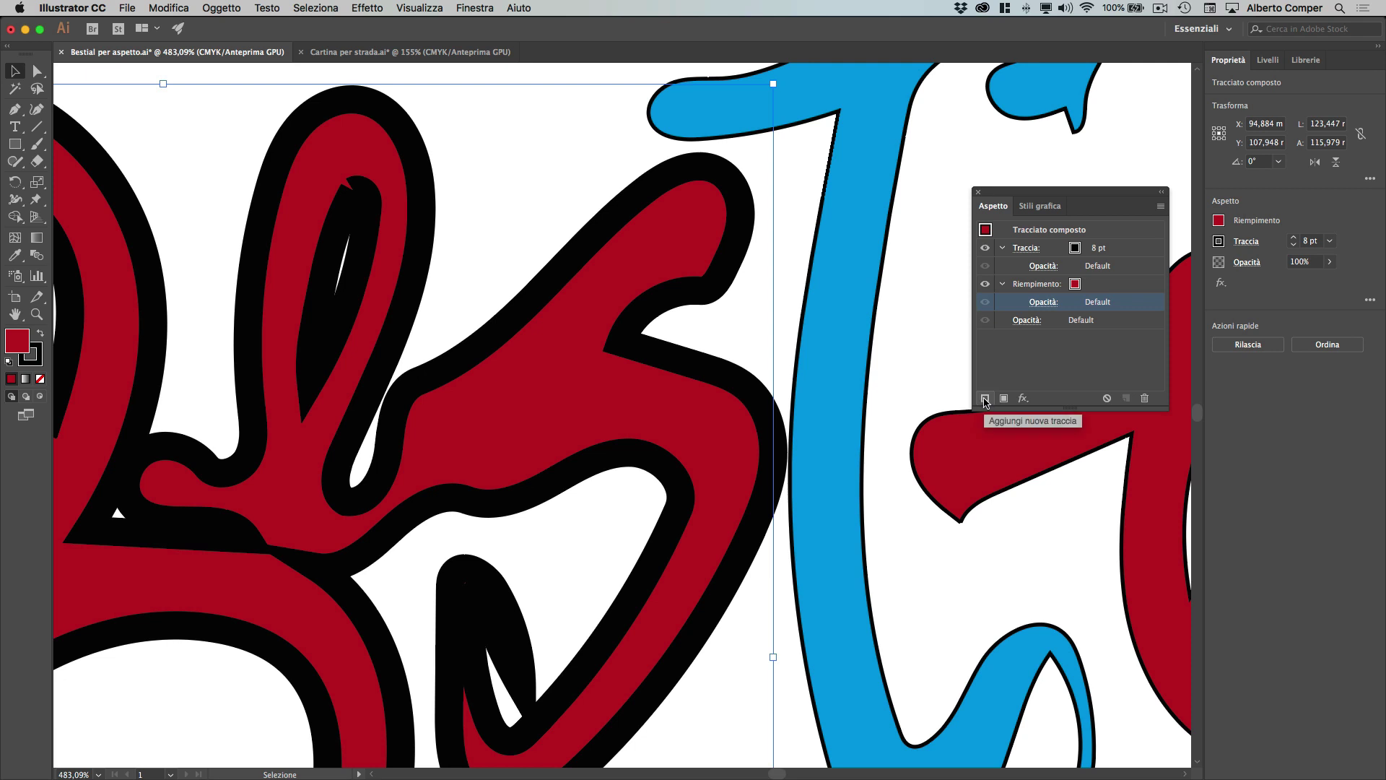
# Step: Add a second stroke to the lettering and set the top stroke to 5 pt
pyautogui.click(984, 399)
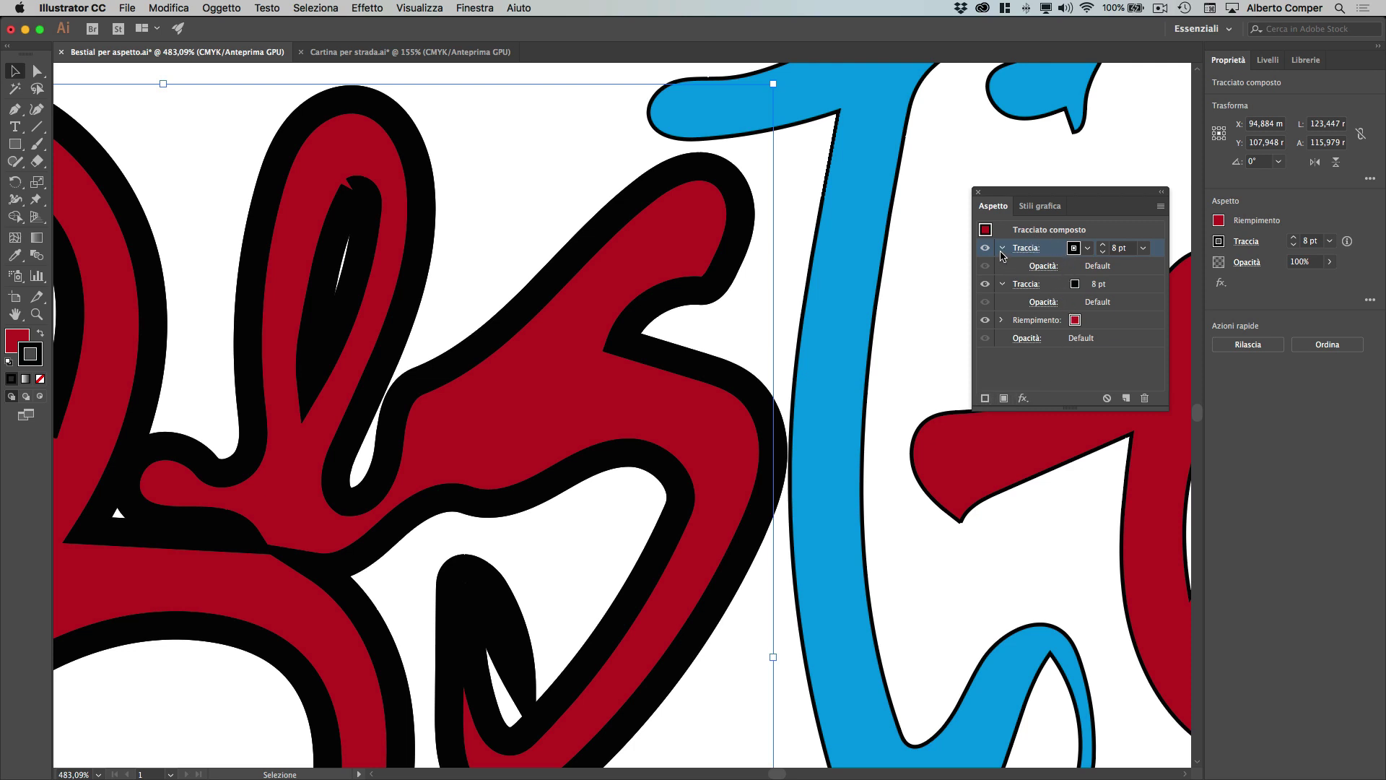
pyautogui.click(1002, 284)
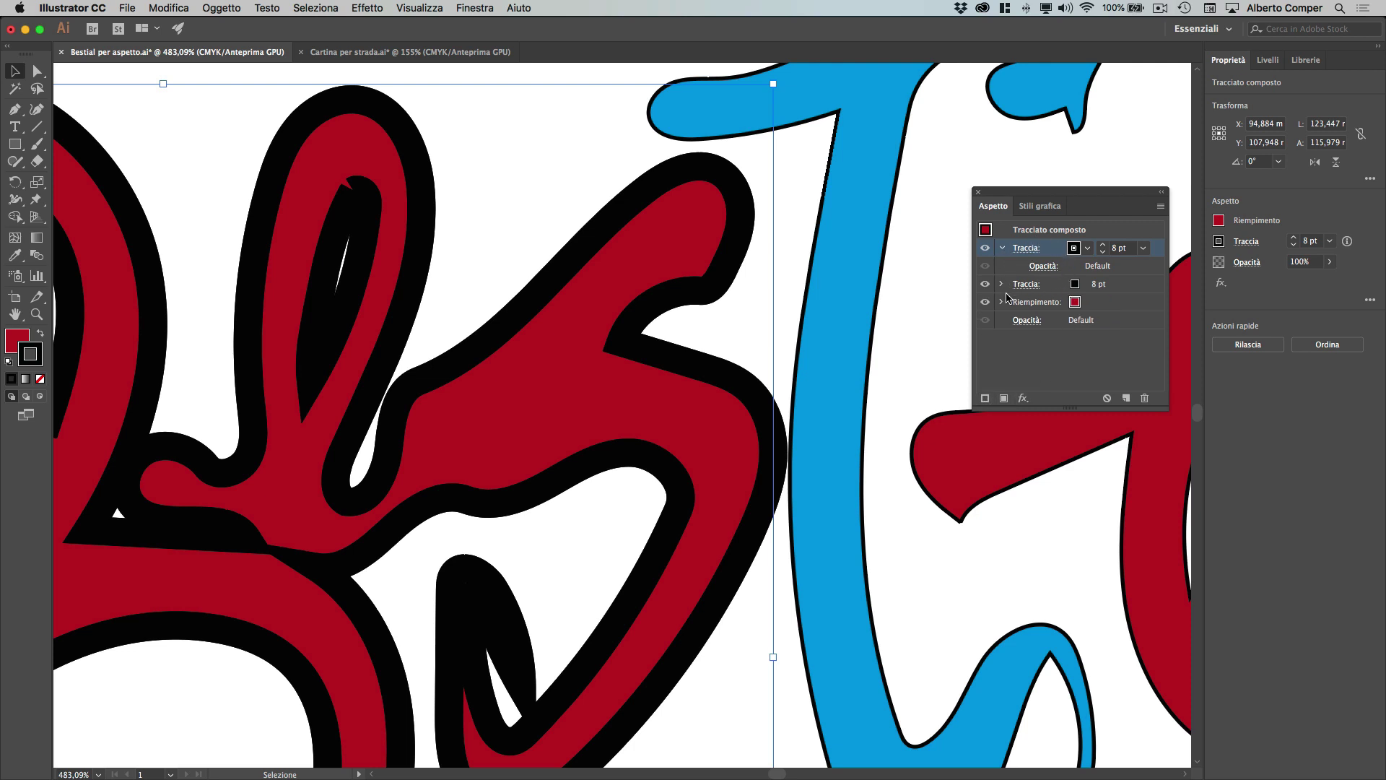
pyautogui.click(1002, 249)
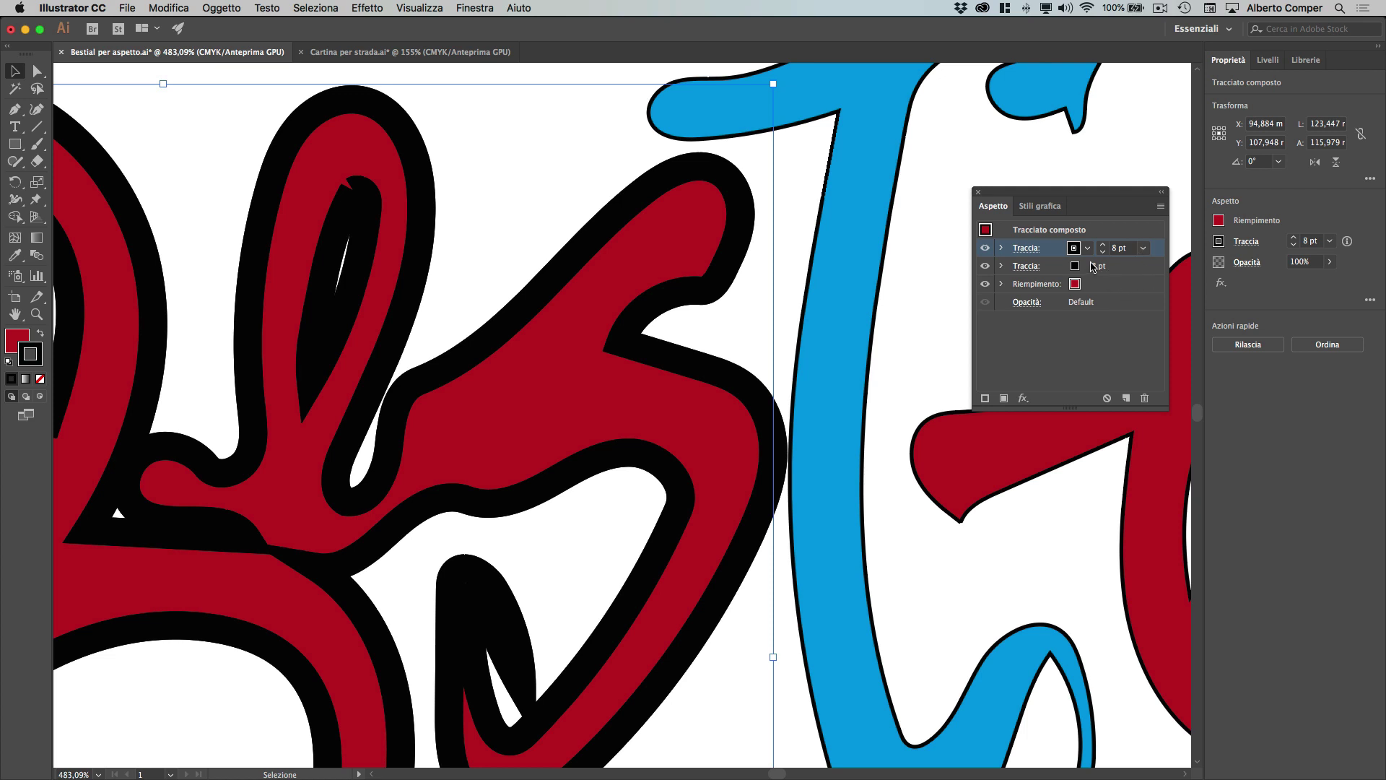
pyautogui.click(1144, 249)
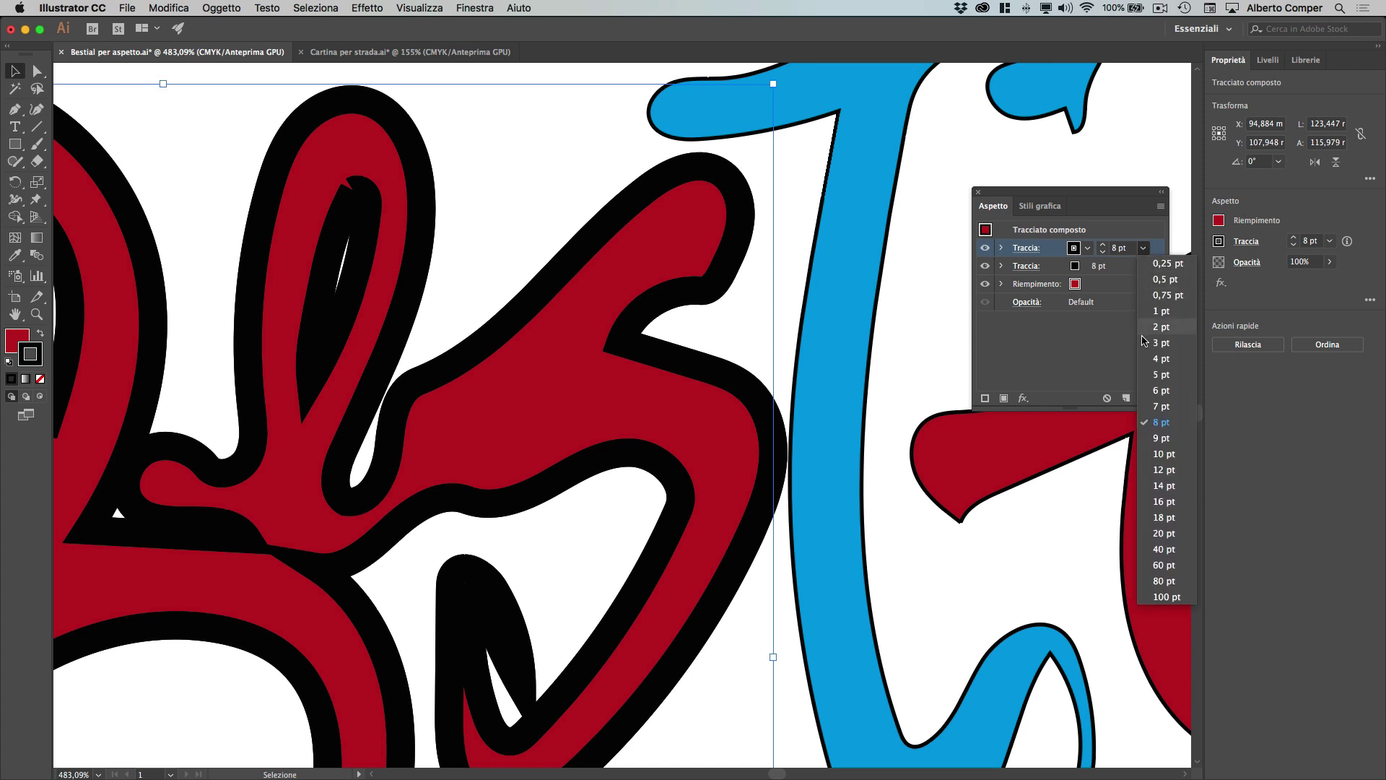
pyautogui.click(1147, 375)
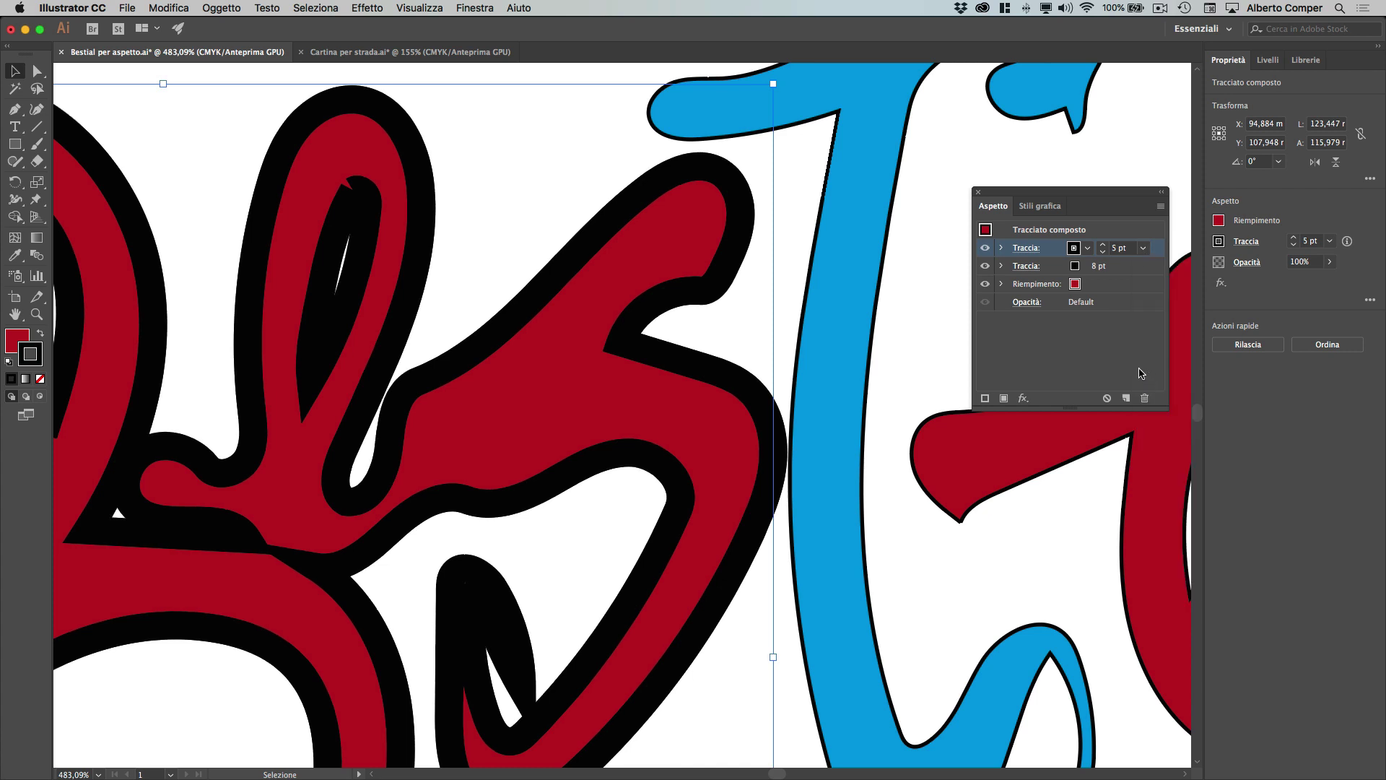
pyautogui.click(1074, 247)
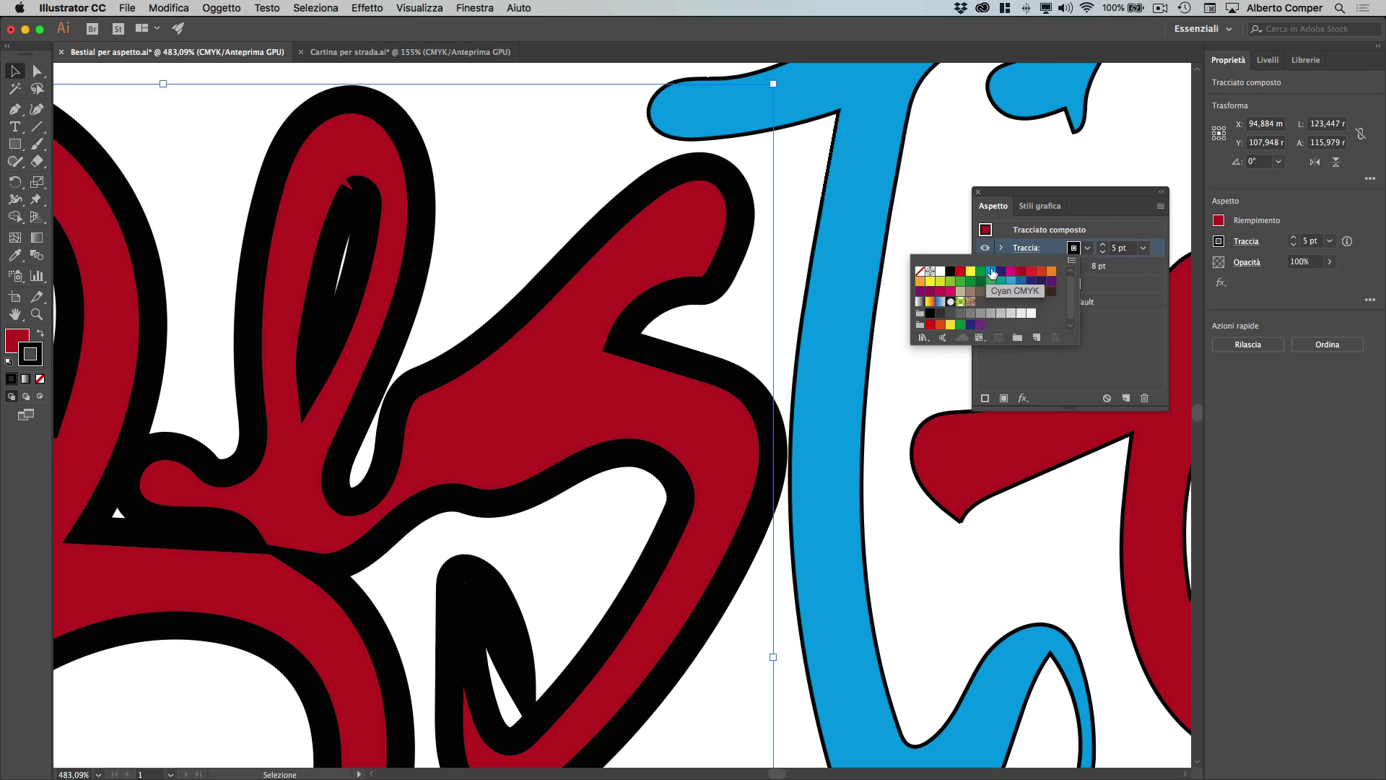
# Step: Colour the top stroke Cyan CMYK and reduce its weight to 3 pt
pyautogui.click(992, 272)
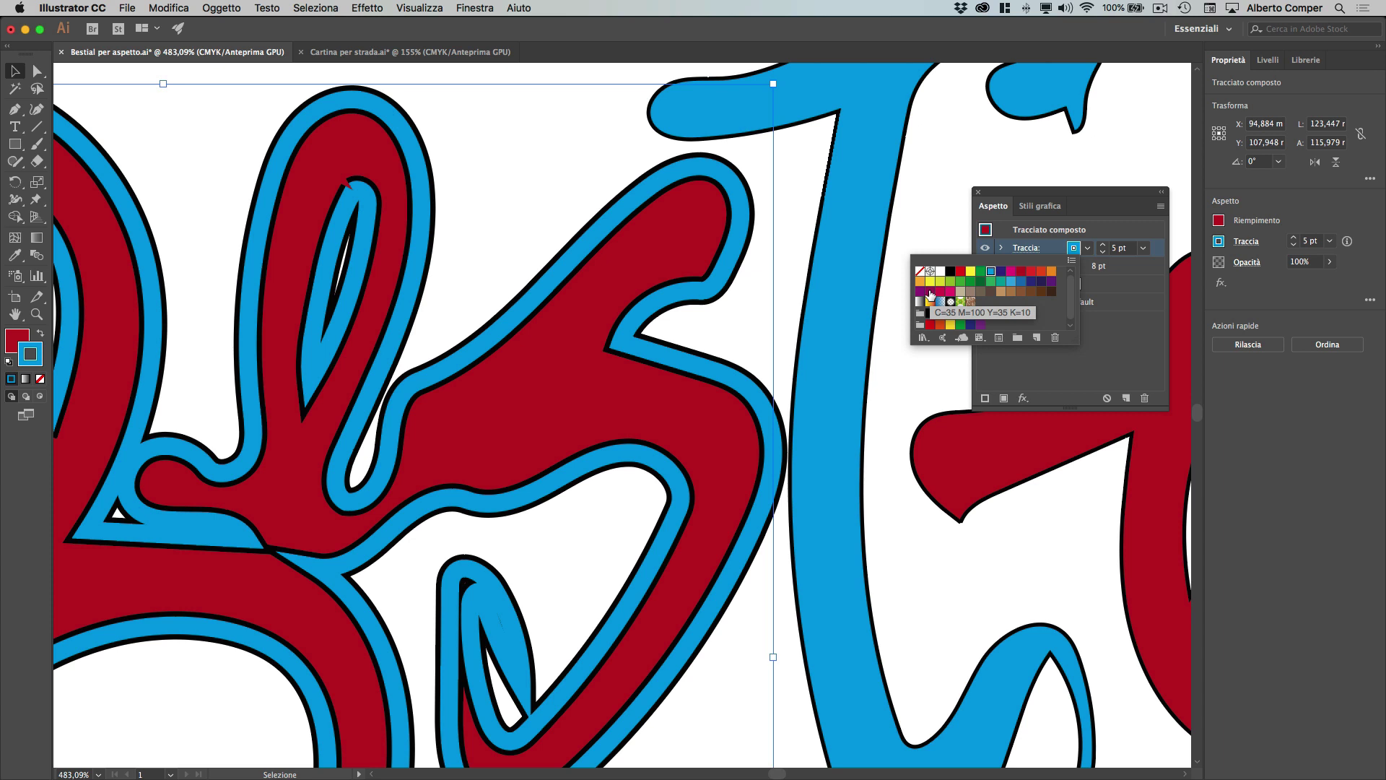
pyautogui.click(1107, 352)
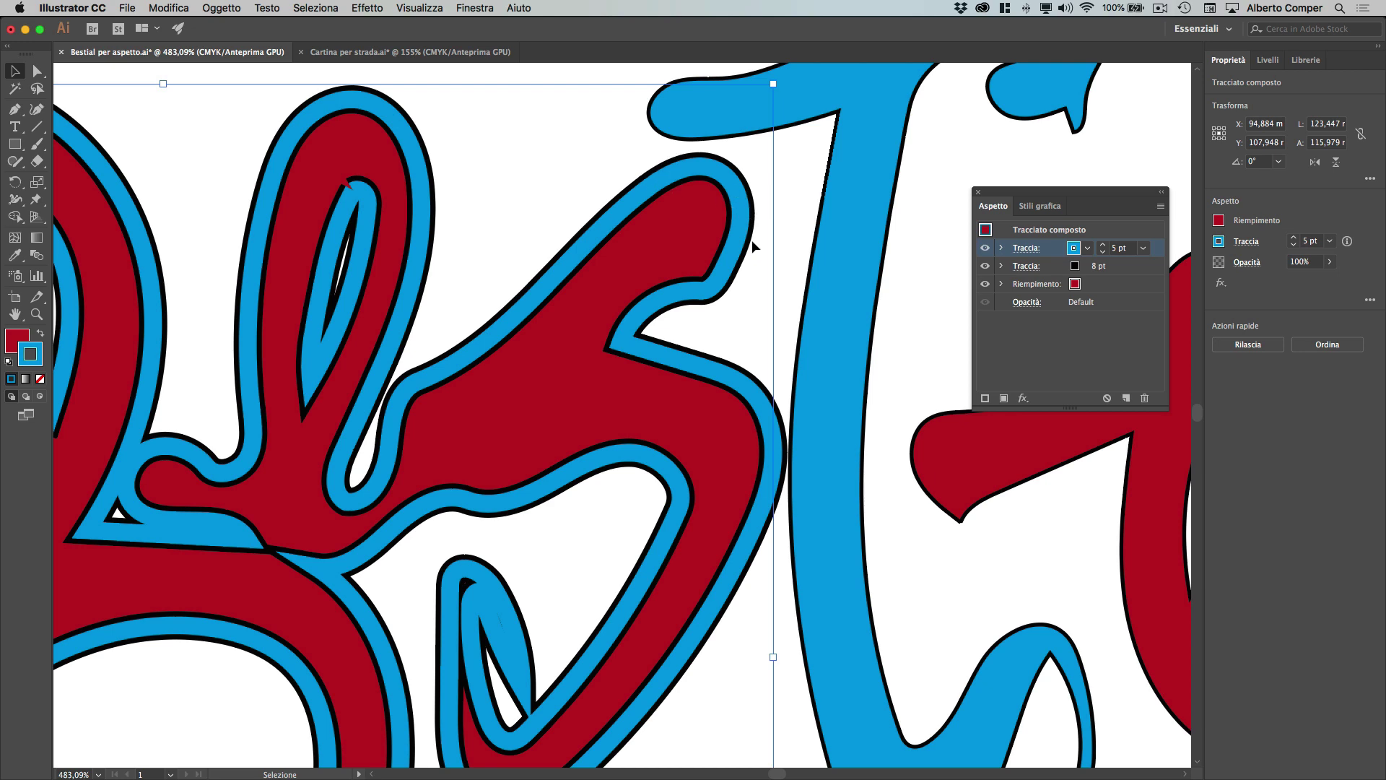
pyautogui.click(1102, 251)
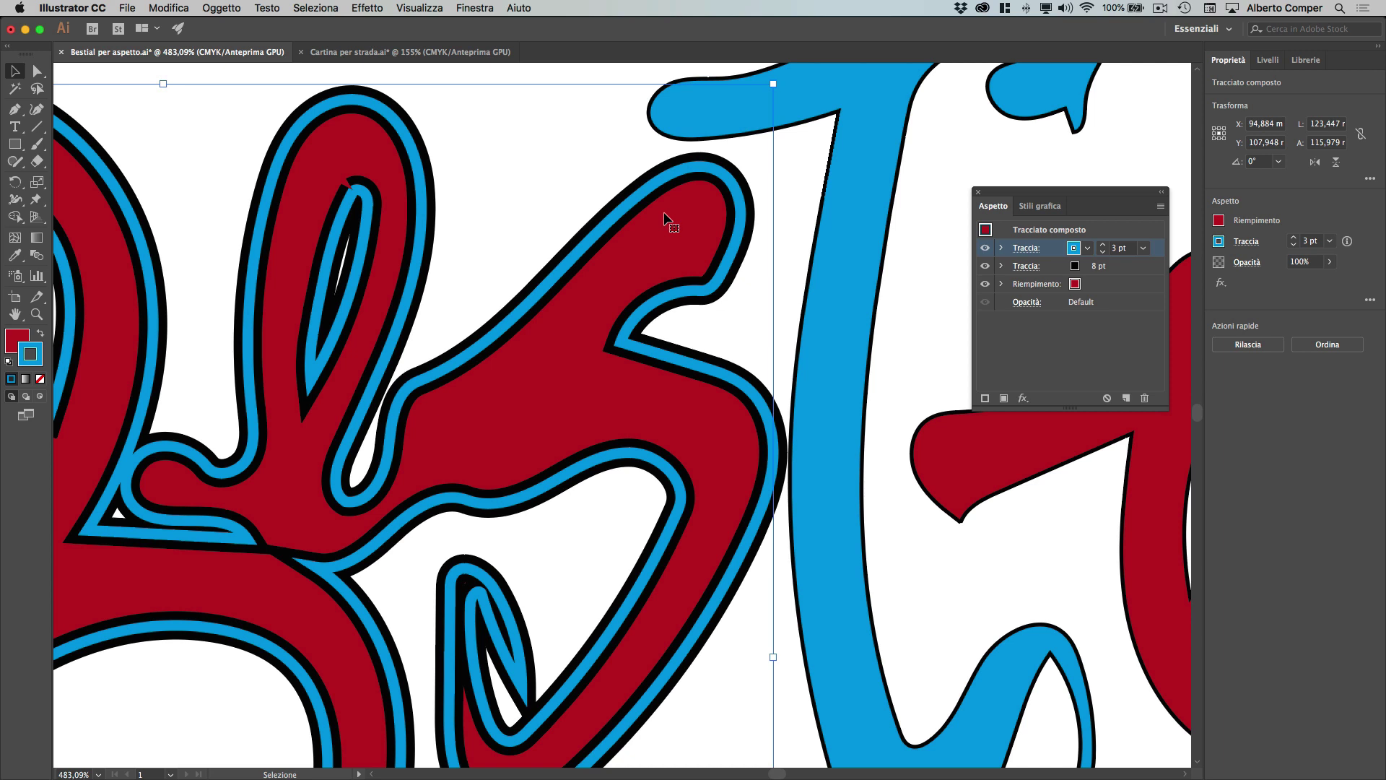
pyautogui.click(1070, 353)
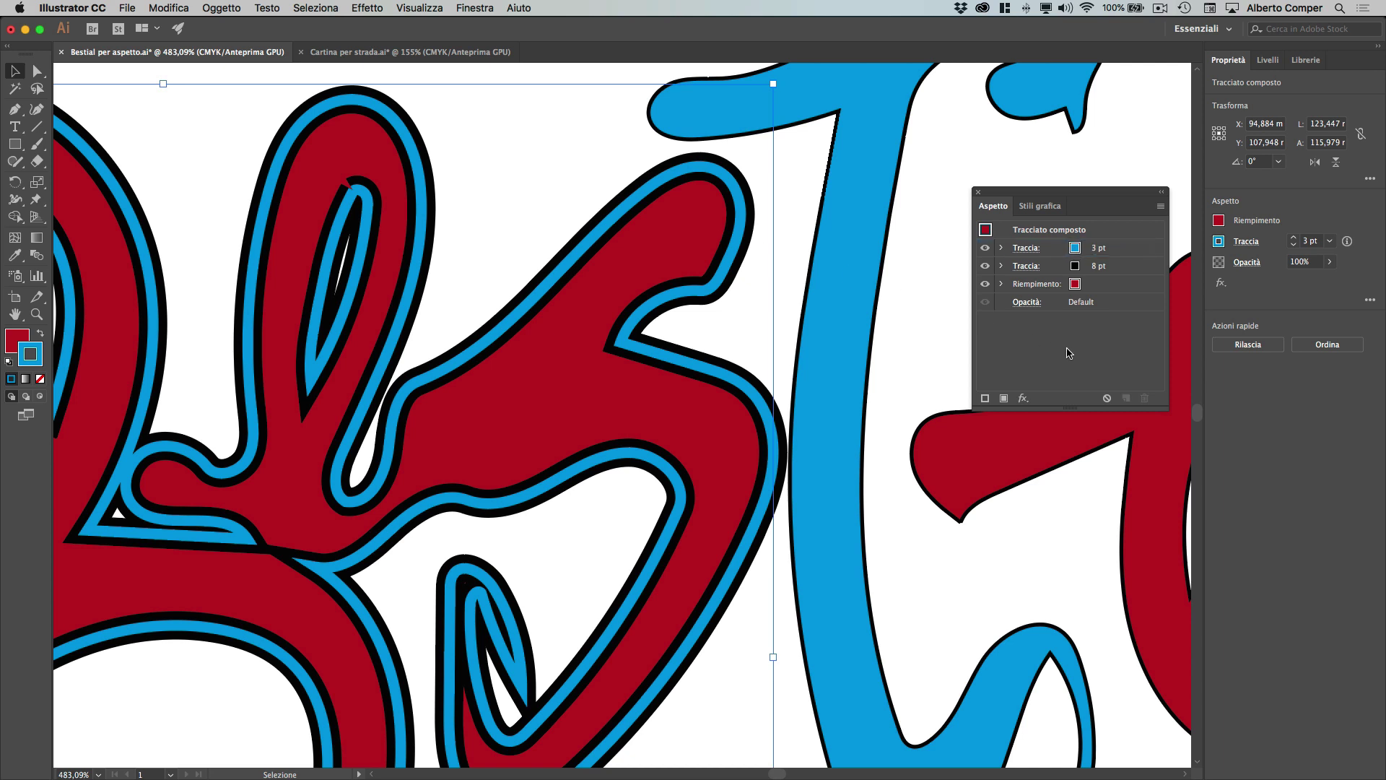
# Step: Duplicate the blue stroke and make the new top stroke 10 pt green
pyautogui.click(985, 398)
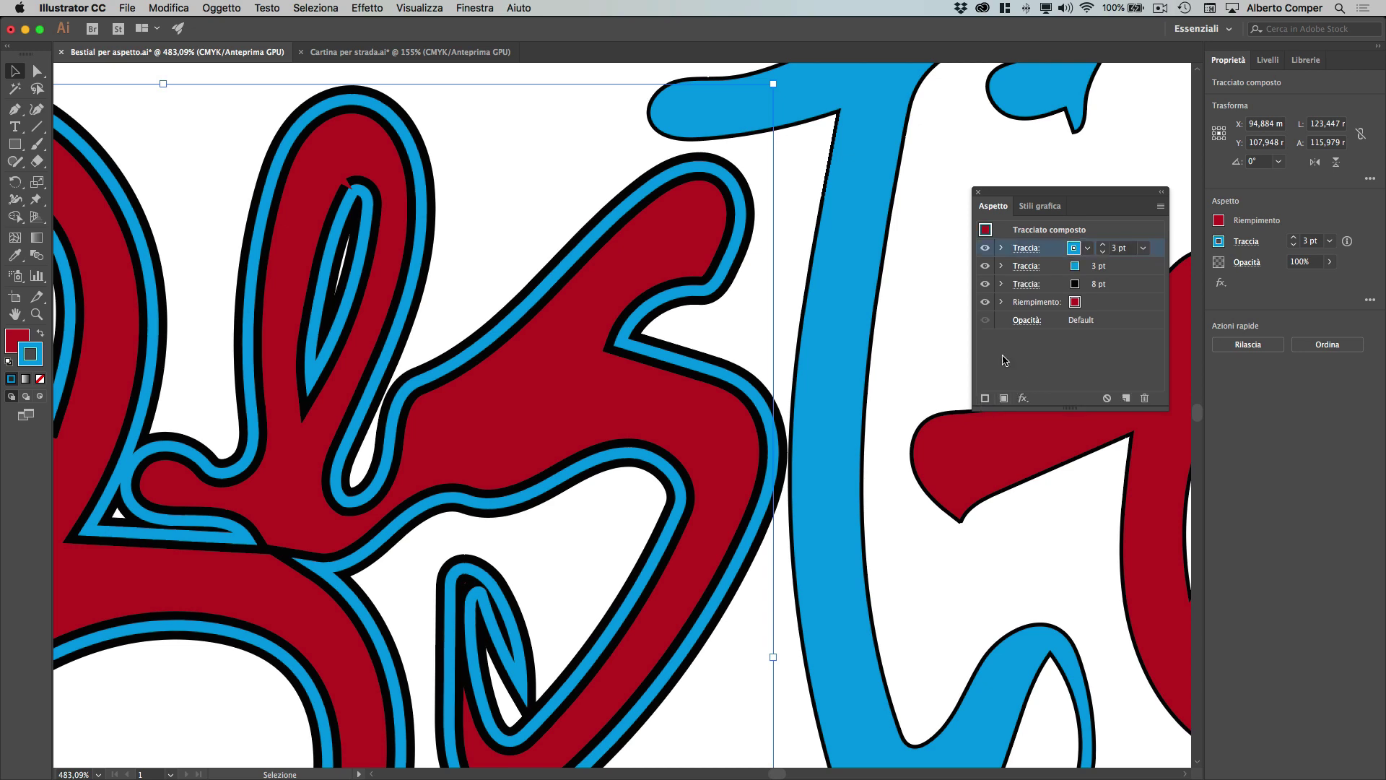
pyautogui.click(1103, 245)
pyautogui.click(1102, 246)
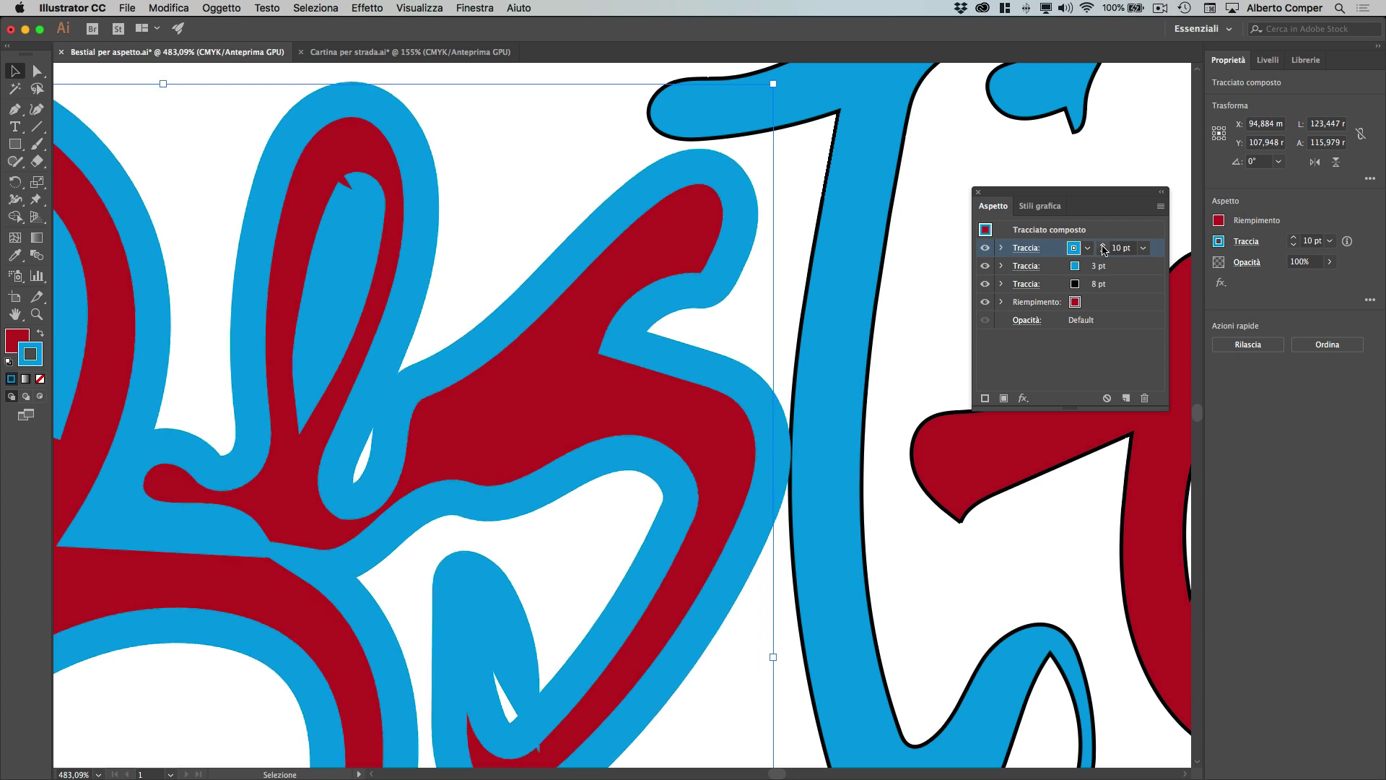
pyautogui.click(1074, 249)
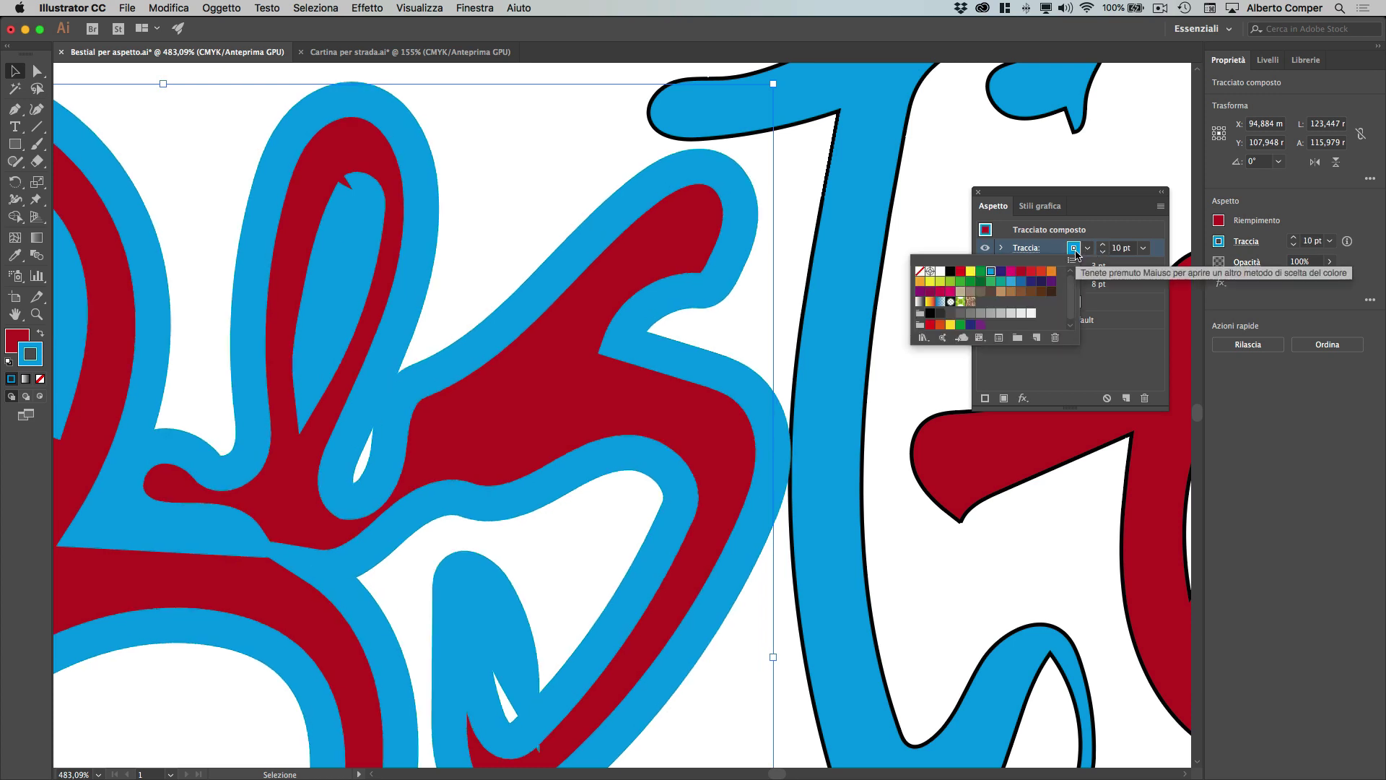
pyautogui.click(961, 283)
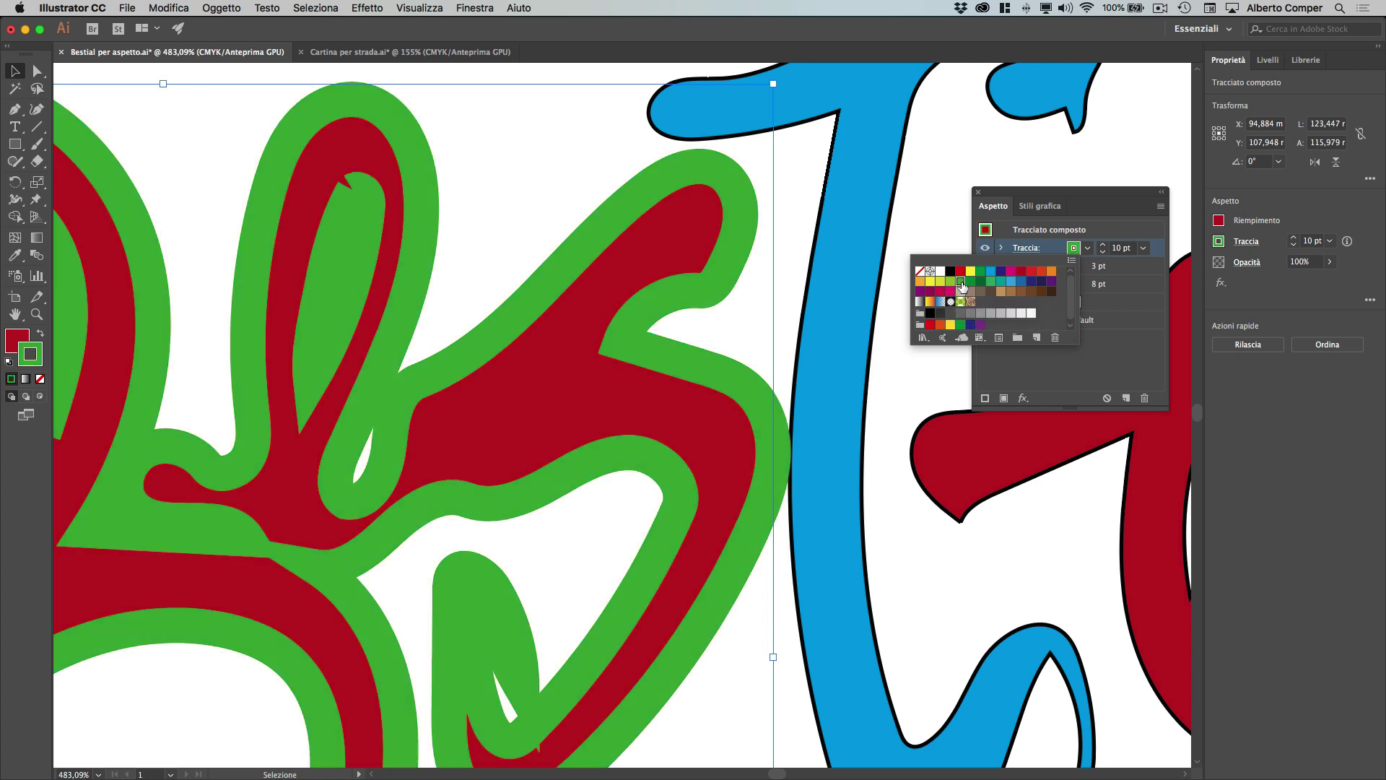
pyautogui.click(1139, 361)
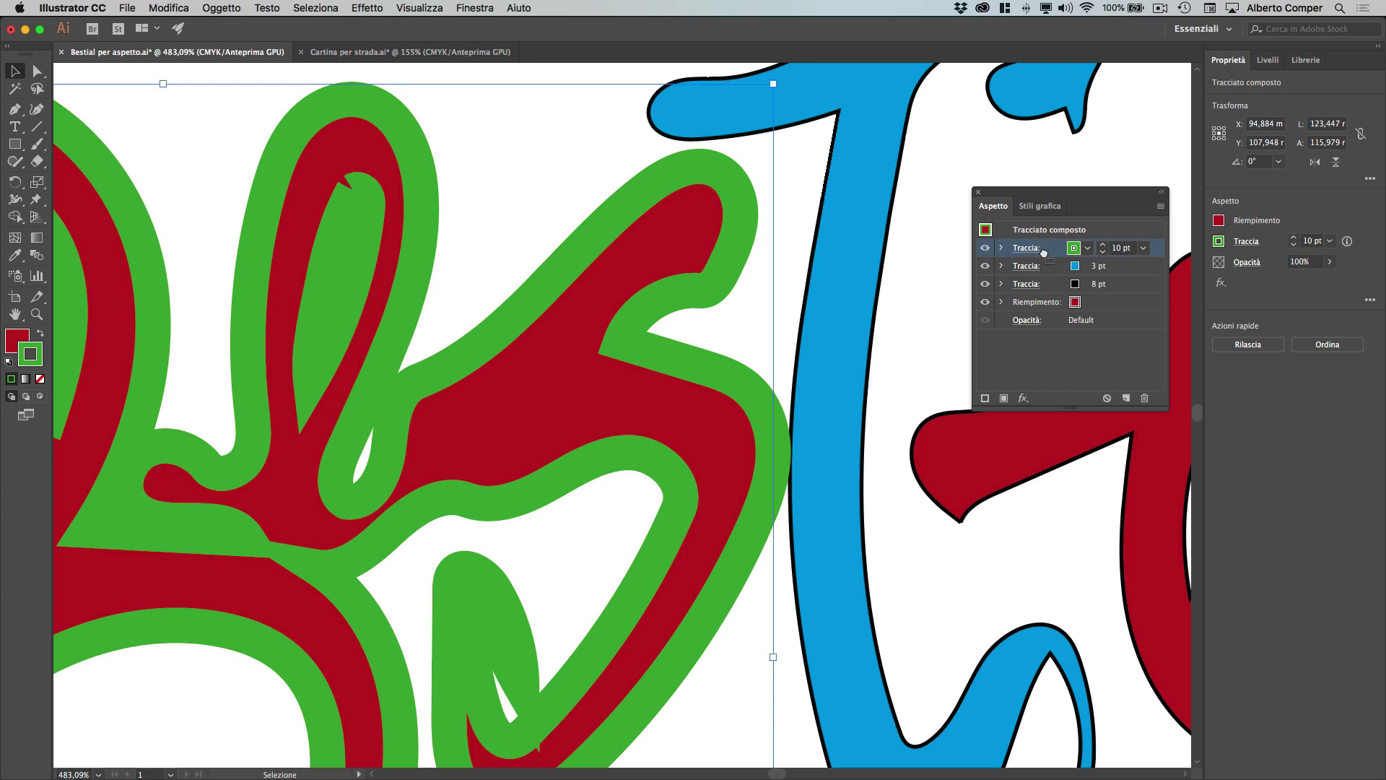
# Step: Move the green 10 pt stroke below the black 8 pt stroke and zoom in to check the edge
pyautogui.moveTo(1044, 253); pyautogui.dragTo(1038, 287)
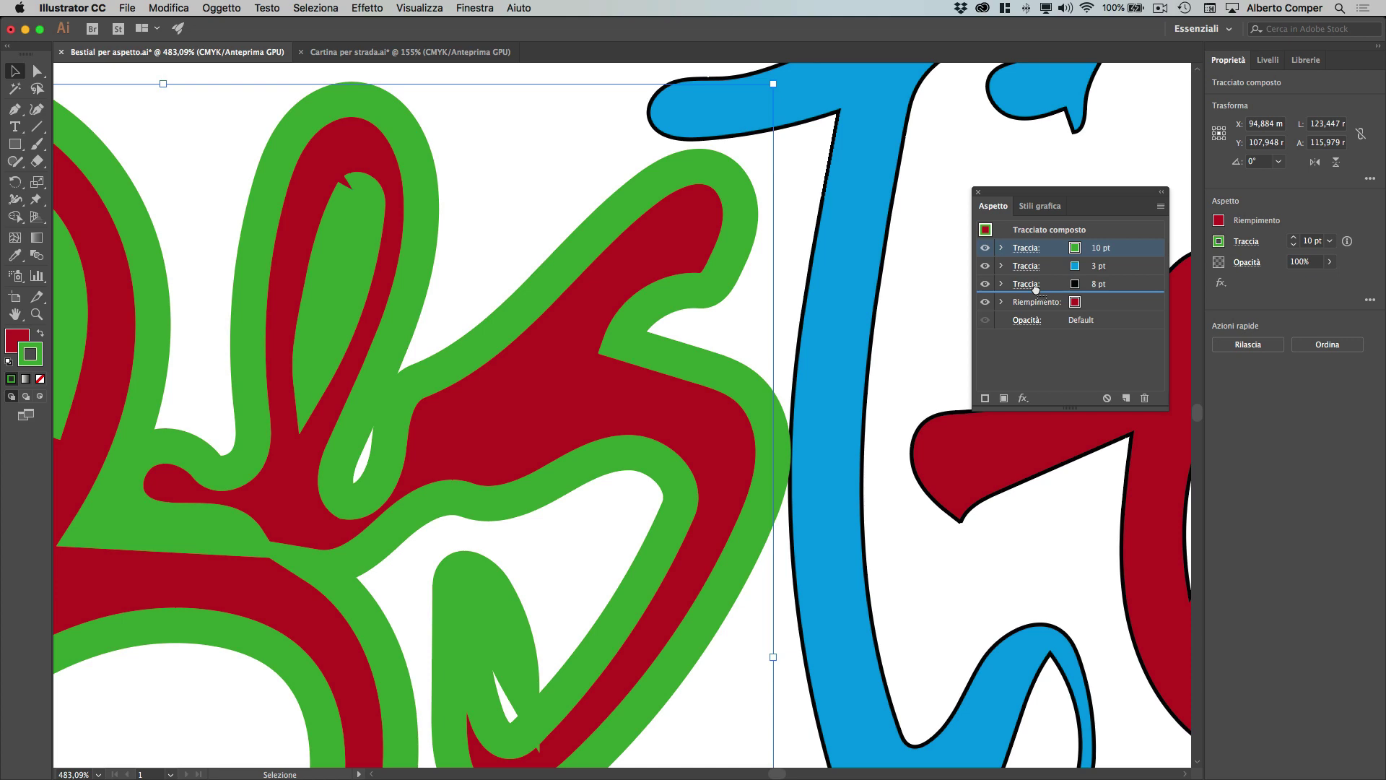
pyautogui.moveTo(1037, 290); pyautogui.dragTo(1038, 293)
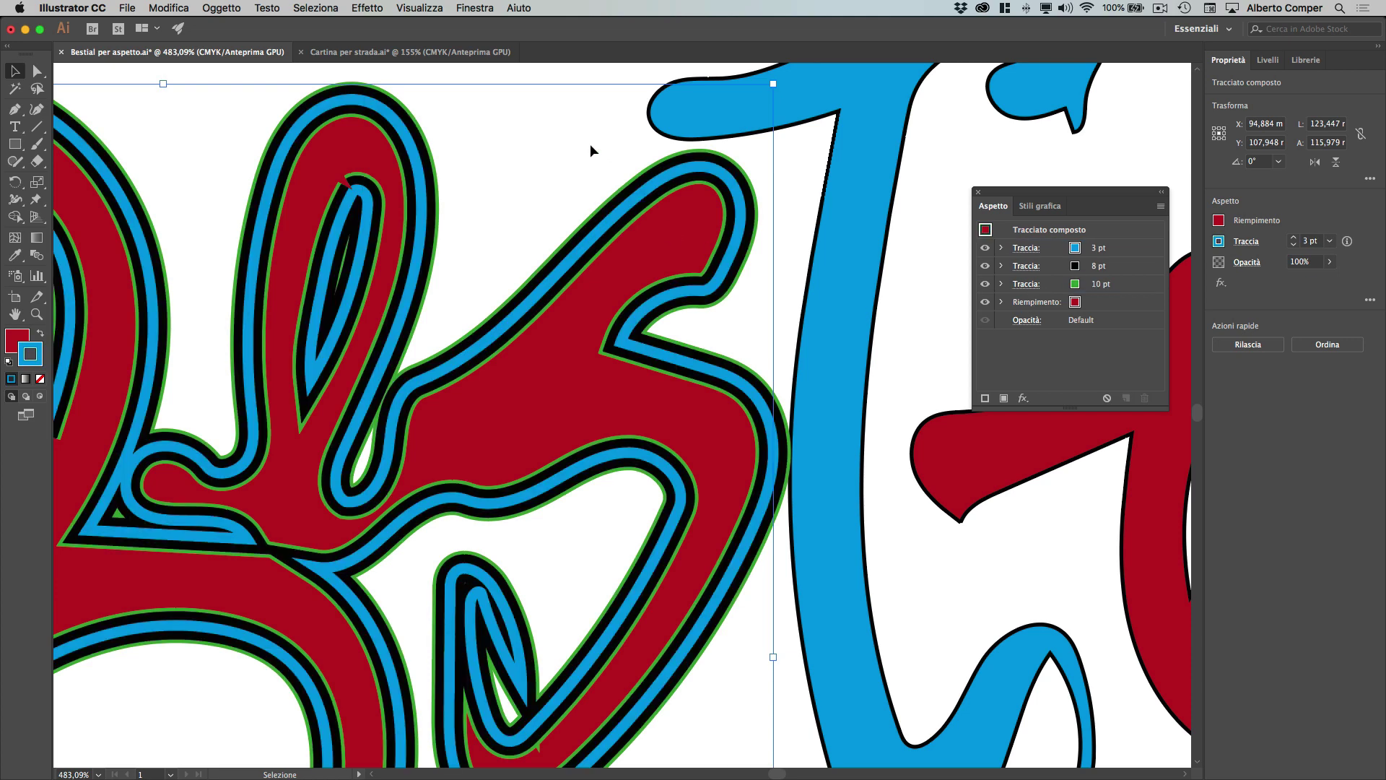
pyautogui.click(790, 160)
pyautogui.press('z')
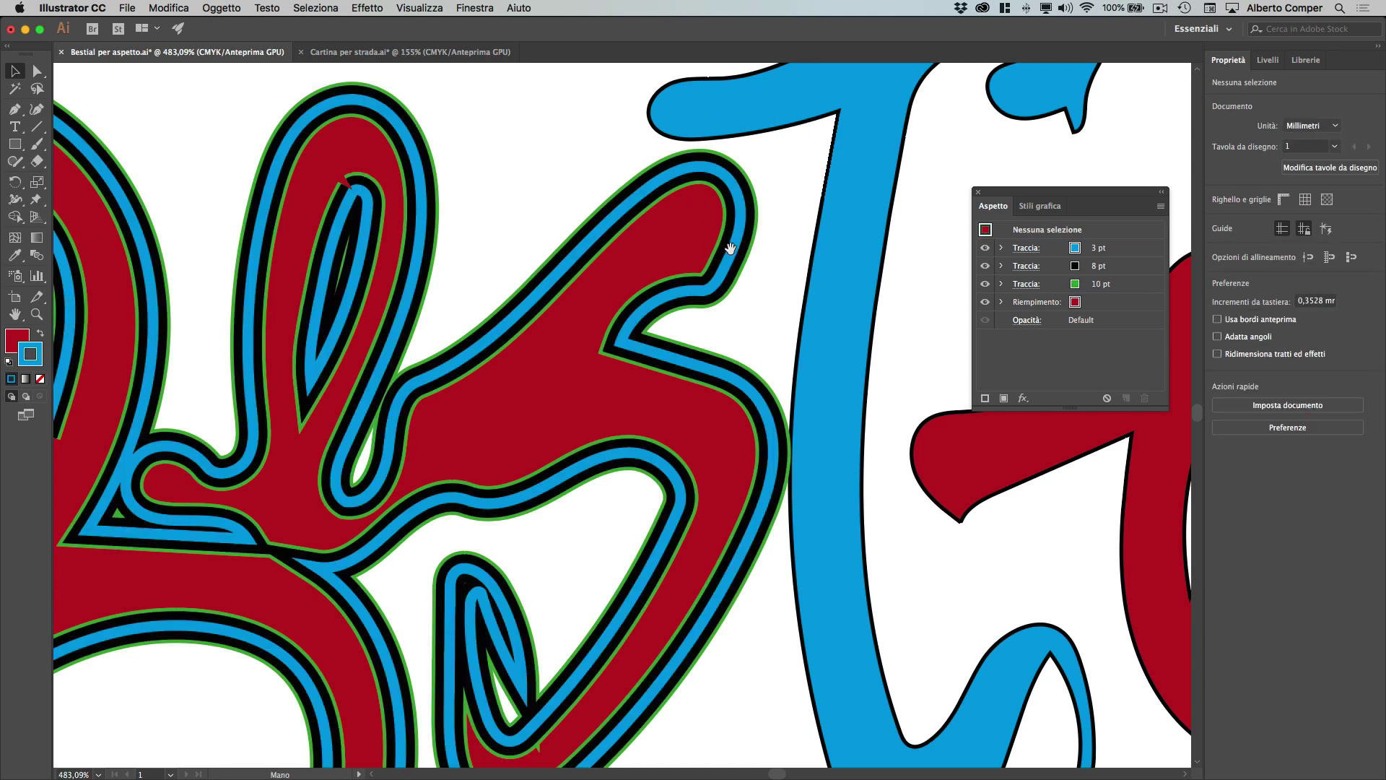
pyautogui.click(795, 255)
pyautogui.moveTo(795, 255); pyautogui.dragTo(821, 253)
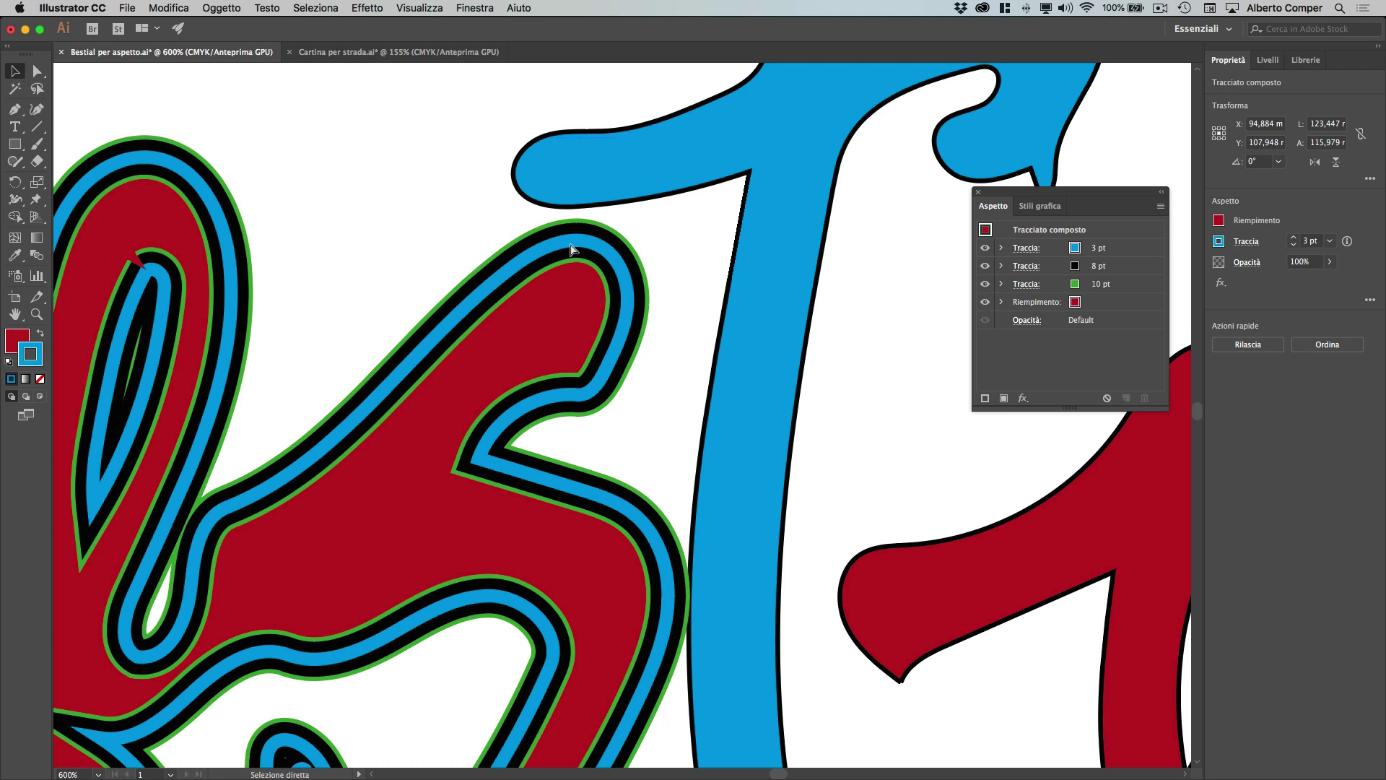
# Step: Drag the upper curve of the letter beside the blue t up-left, then deselect
pyautogui.press('a')
pyautogui.click(569, 295)
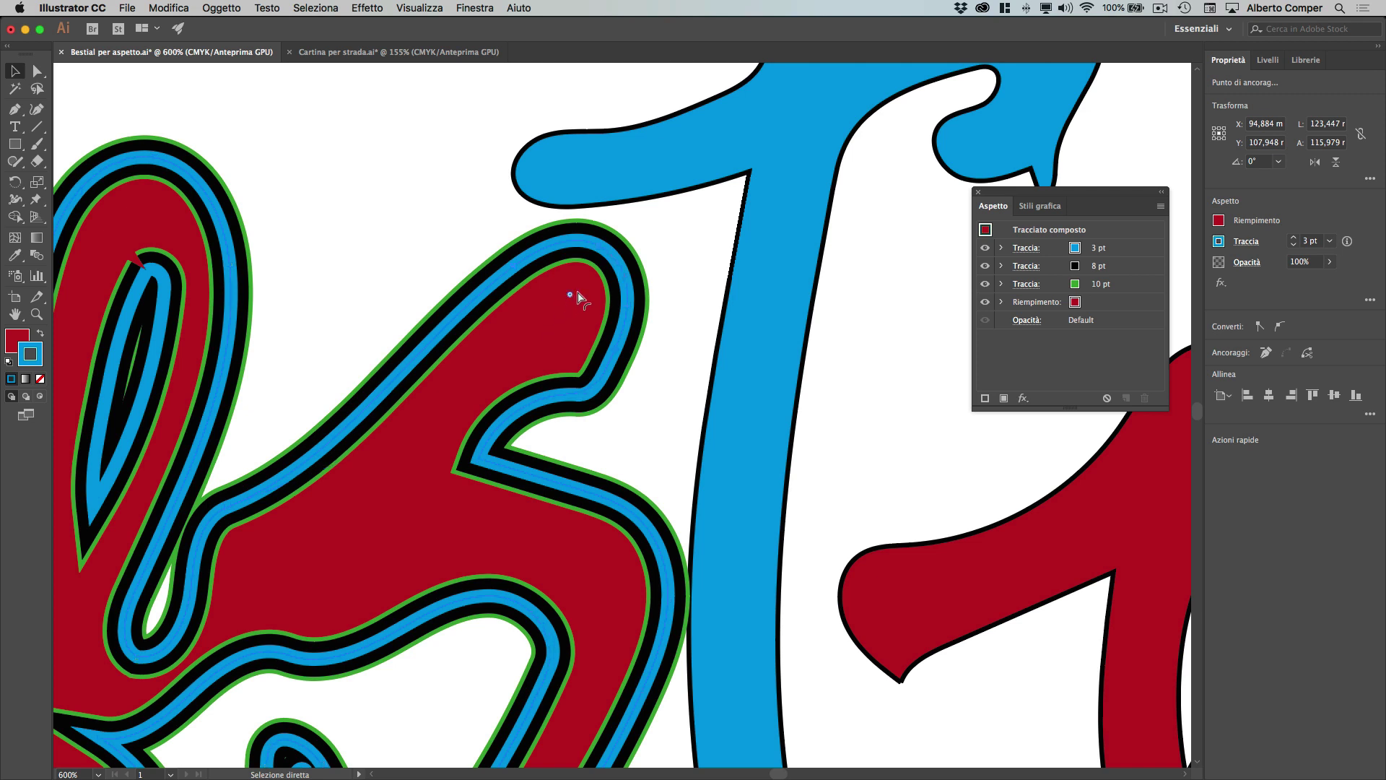
pyautogui.press('super+z')
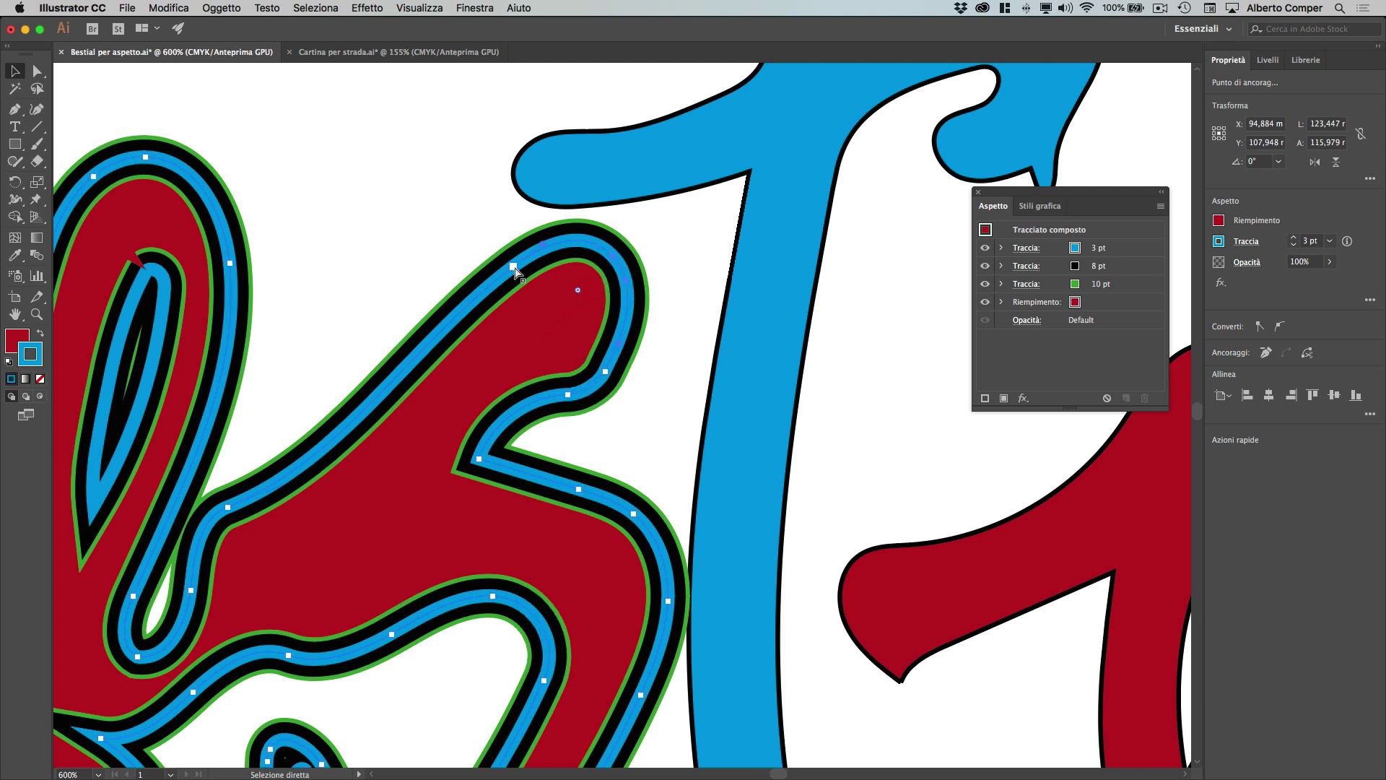
pyautogui.moveTo(512, 267)
pyautogui.mouseDown()
pyautogui.moveTo(466, 214)
pyautogui.moveTo(412, 234)
pyautogui.moveTo(422, 176)
pyautogui.mouseUp()
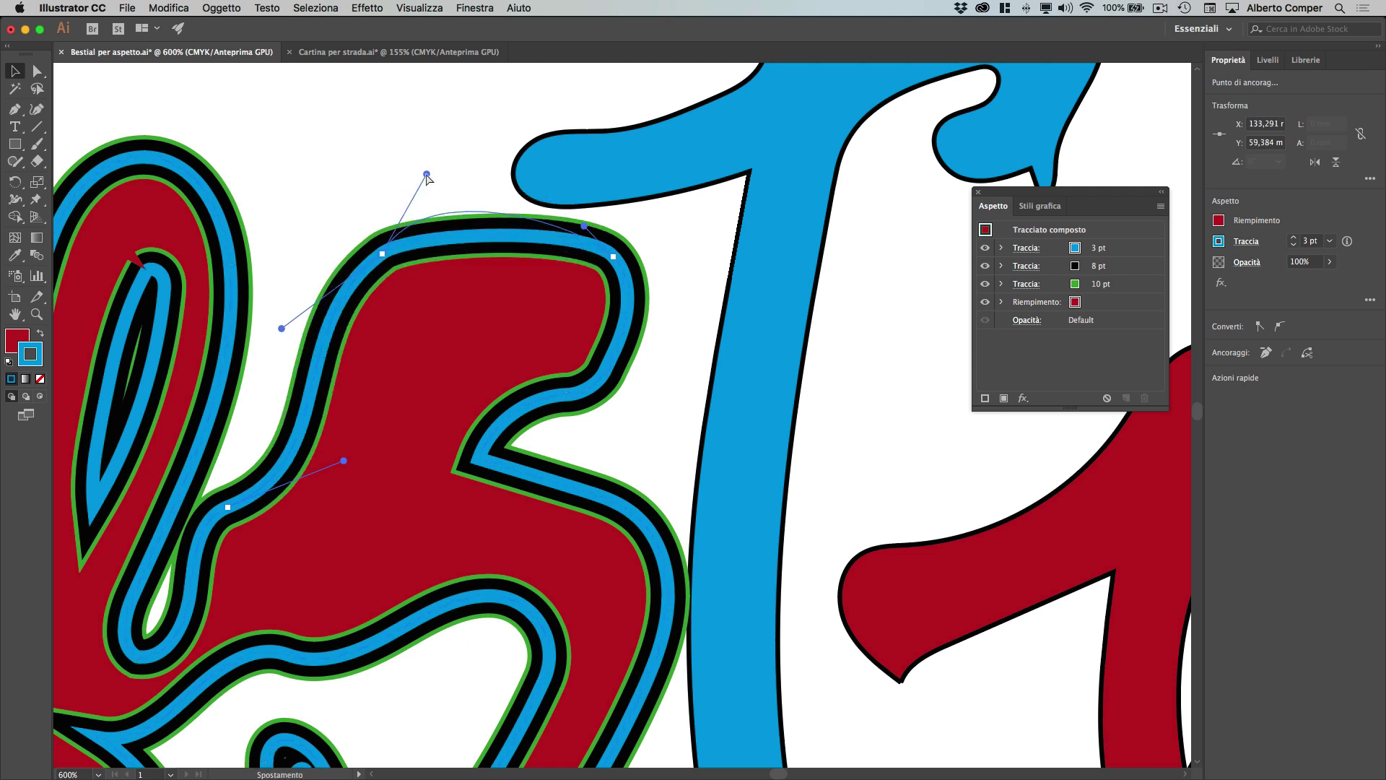
pyautogui.press('v')
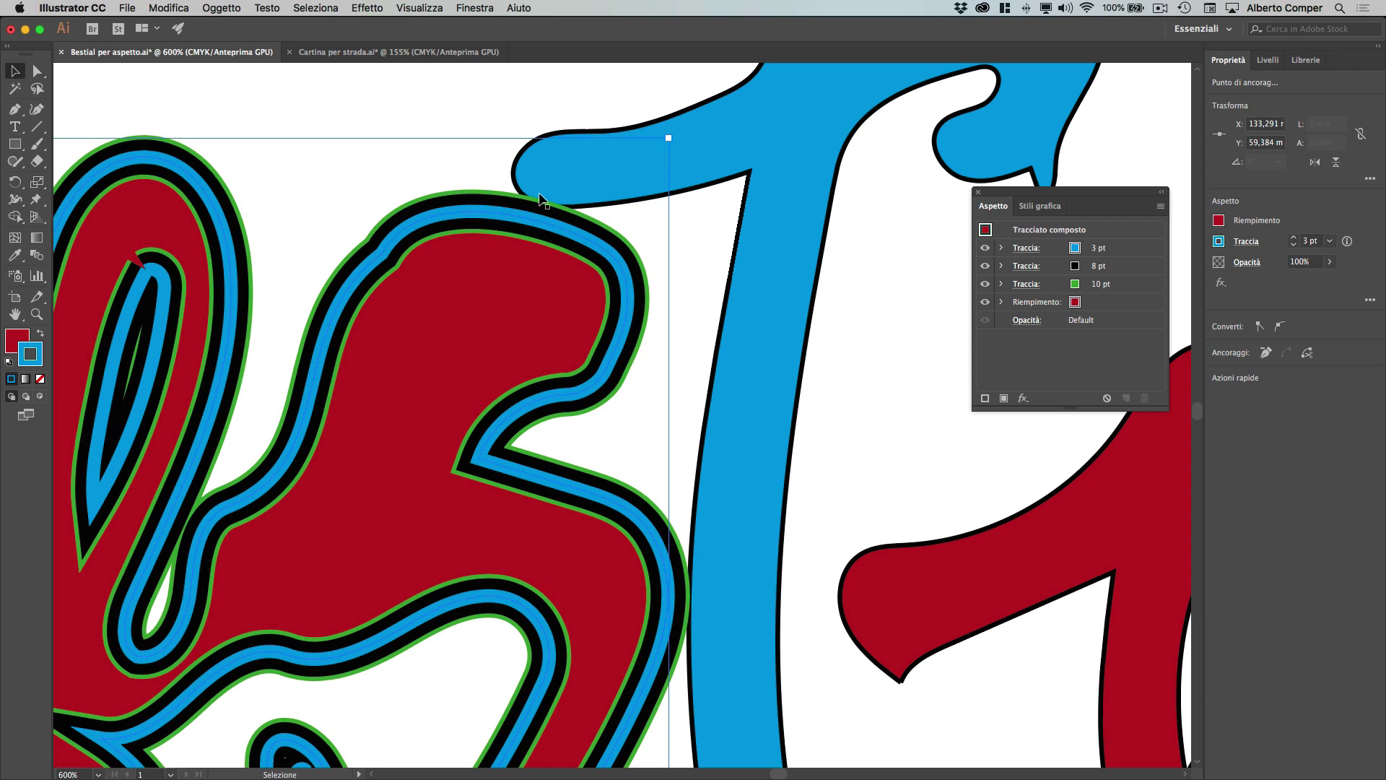
pyautogui.click(442, 93)
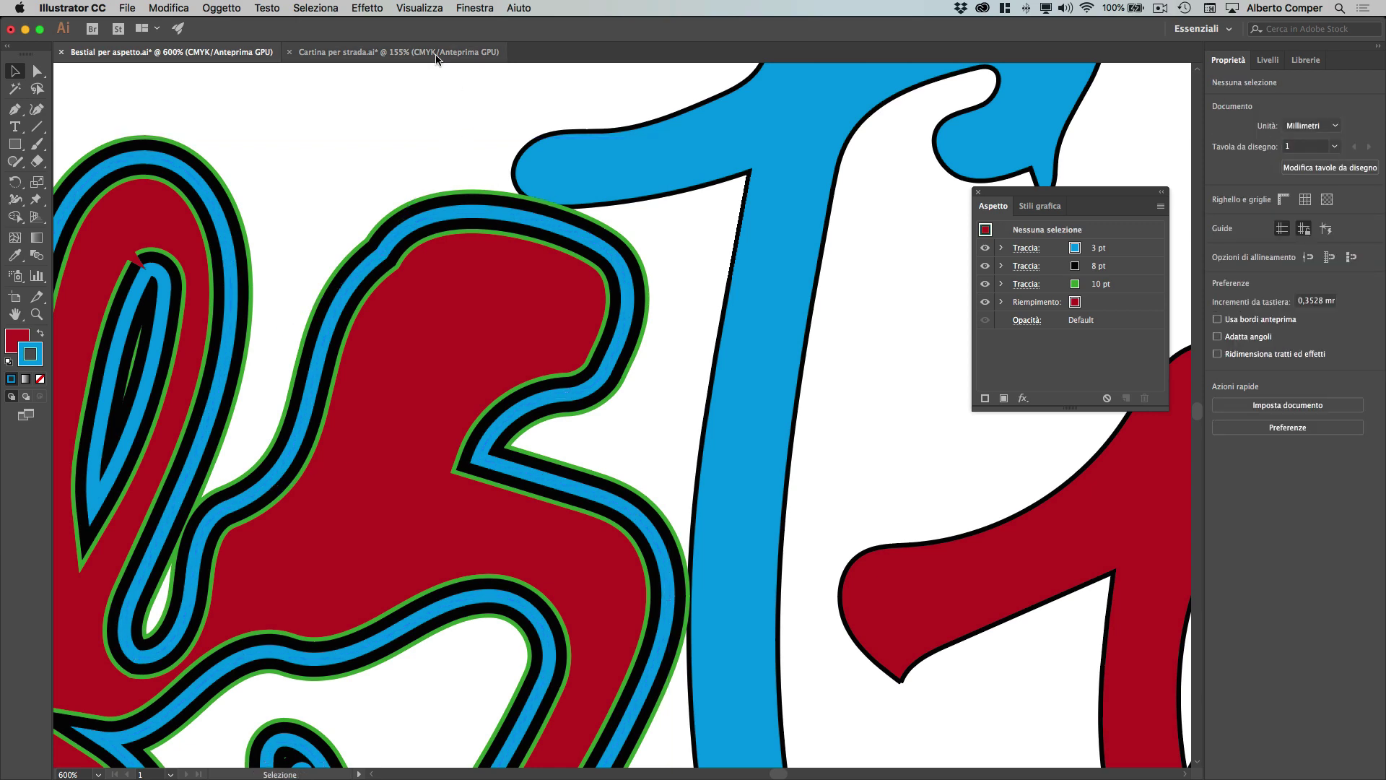
# Step: Bring up the Cartina per strada.ai Europe map and zoom in on central Europe
pyautogui.click(436, 56)
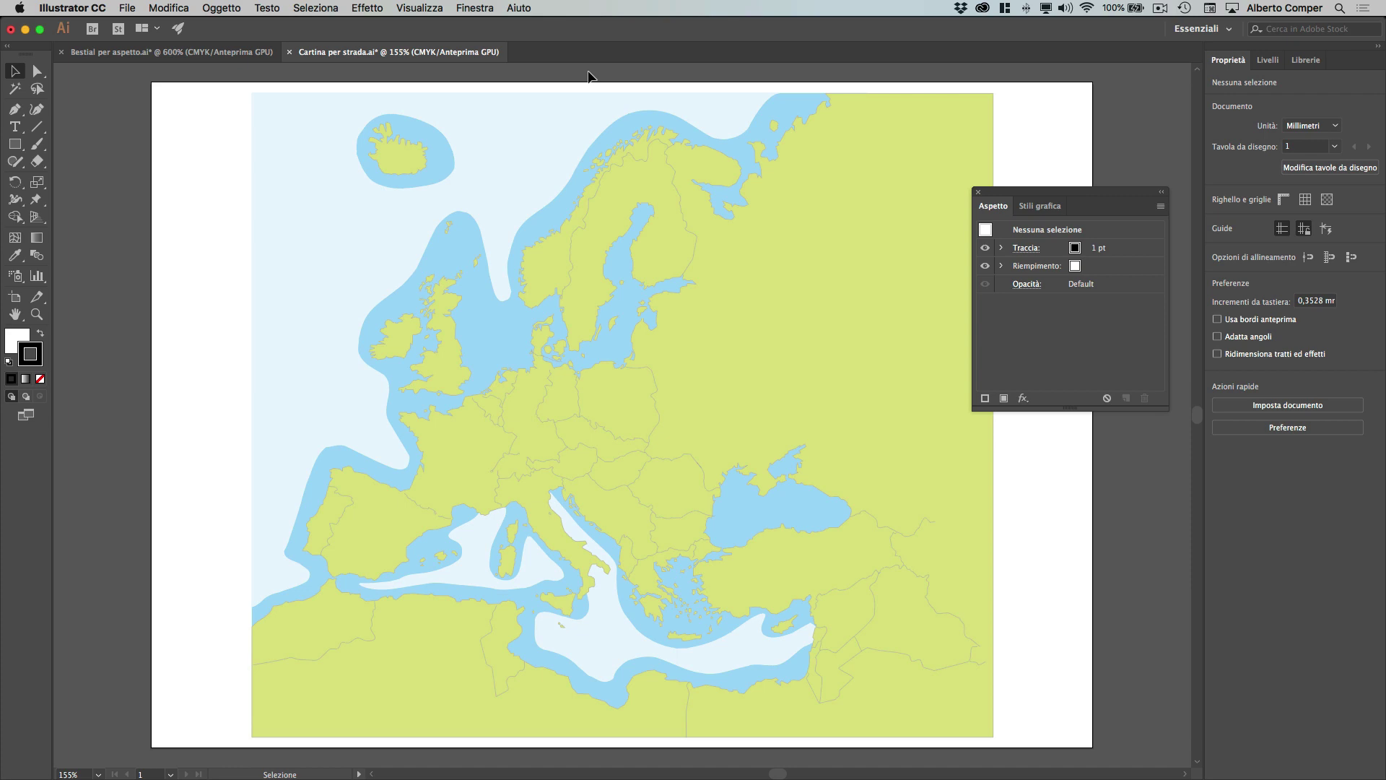
pyautogui.scroll(1, 629, 496)
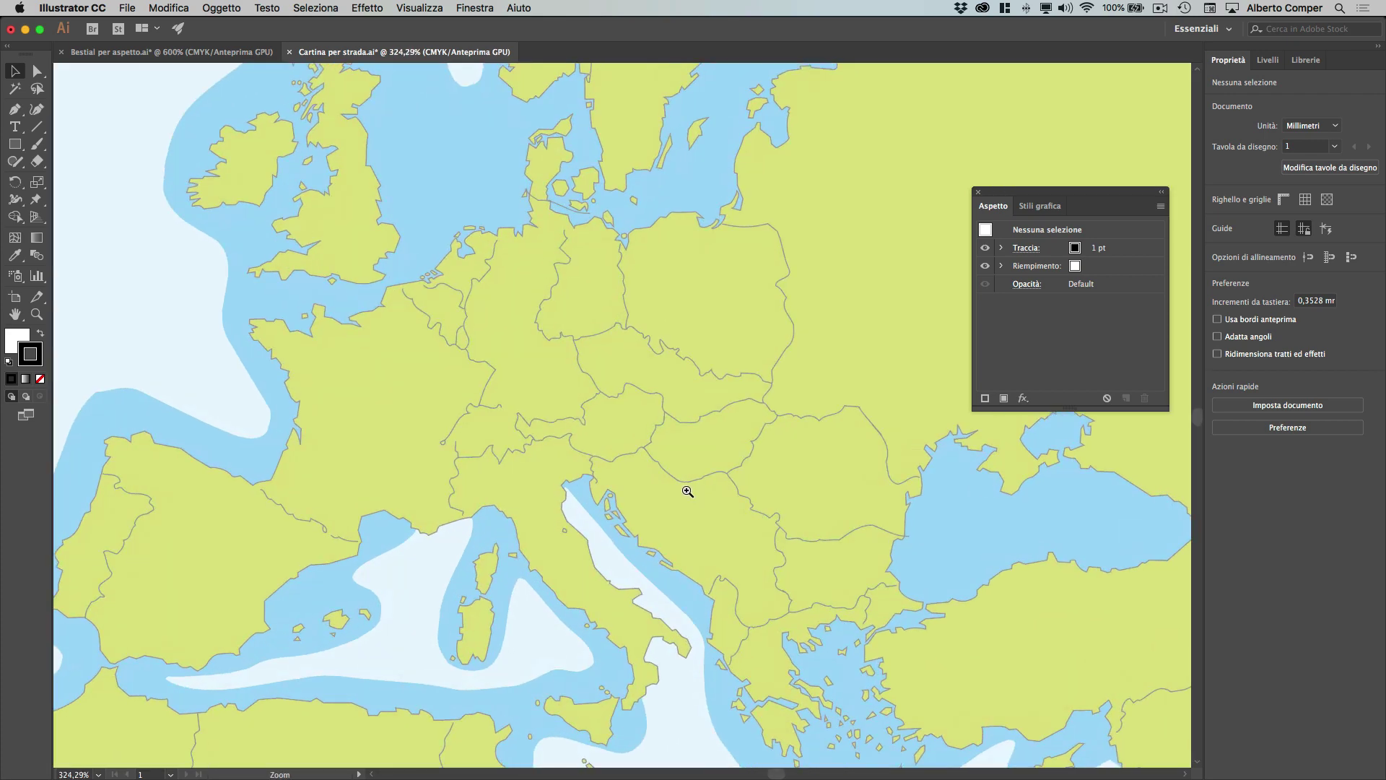
pyautogui.scroll(1, 687, 489)
pyautogui.moveTo(603, 394); pyautogui.dragTo(605, 391)
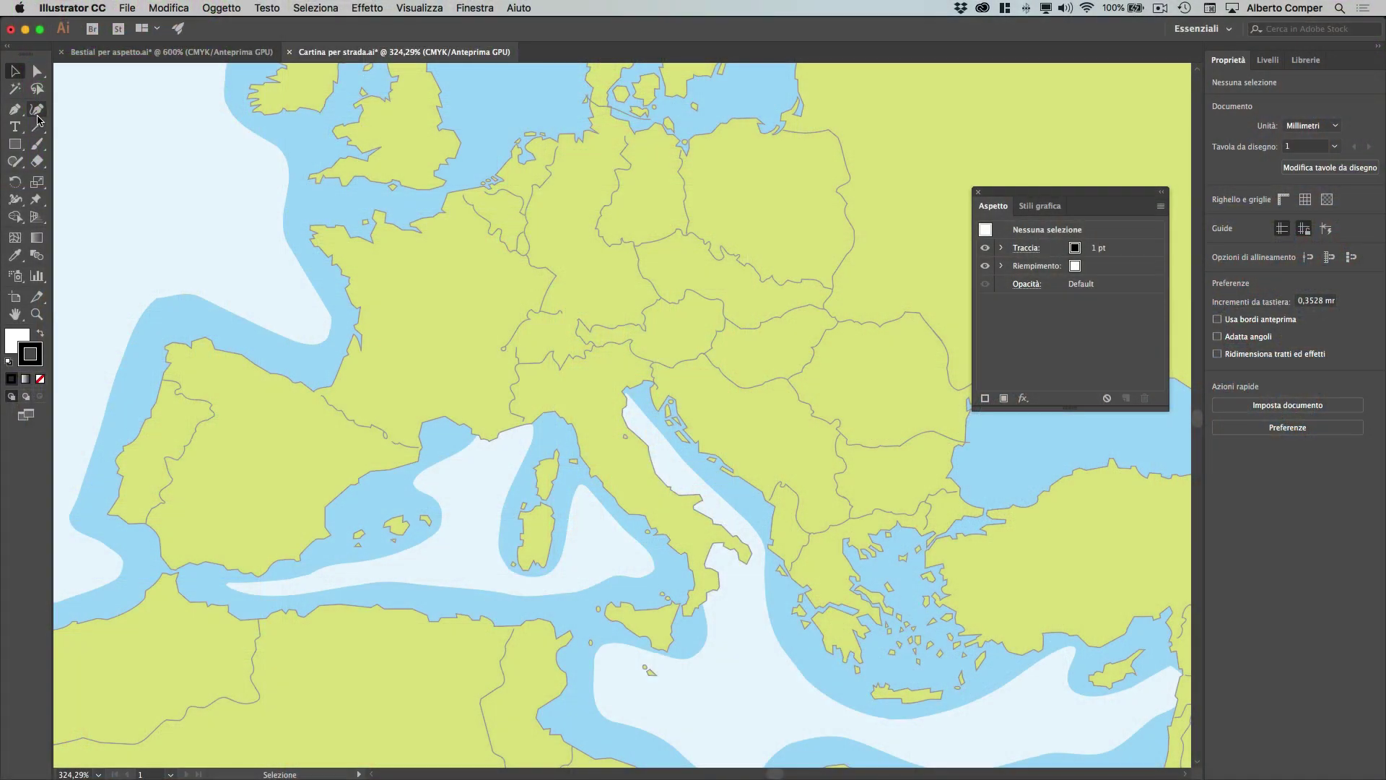
# Step: Draw a Curvature-tool road across southern Spain and up its east coast, with no fill
pyautogui.click(36, 112)
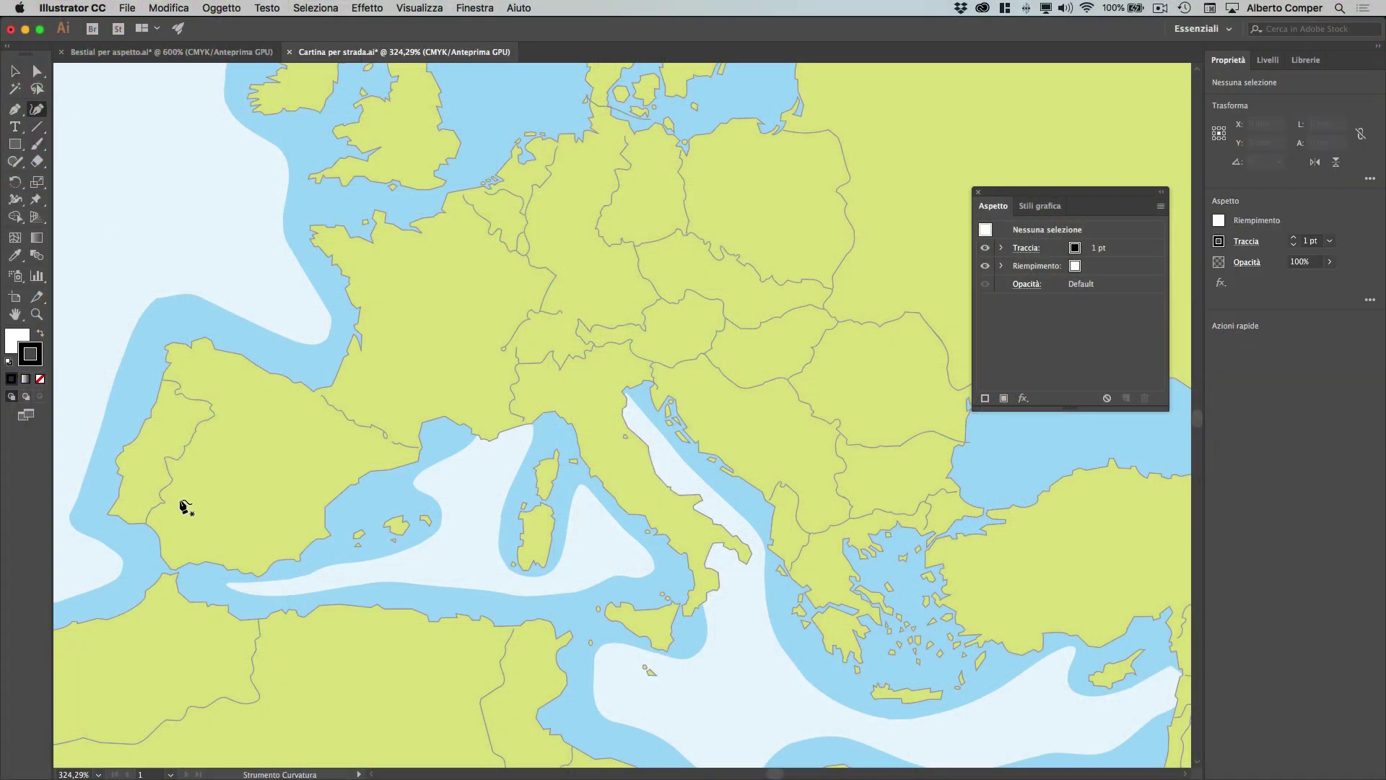
pyautogui.click(159, 491)
pyautogui.click(193, 539)
pyautogui.click(257, 550)
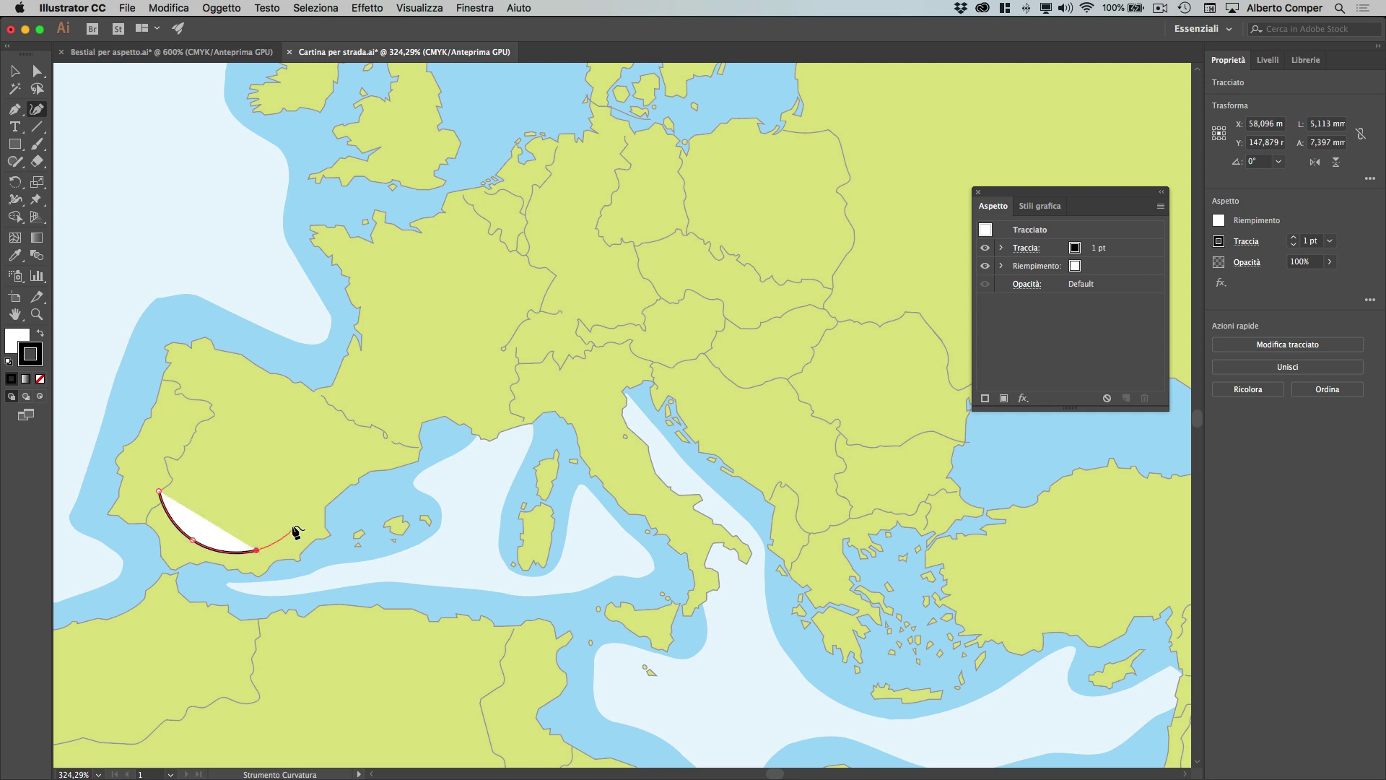
pyautogui.click(293, 524)
pyautogui.click(327, 475)
pyautogui.click(390, 443)
pyautogui.click(411, 406)
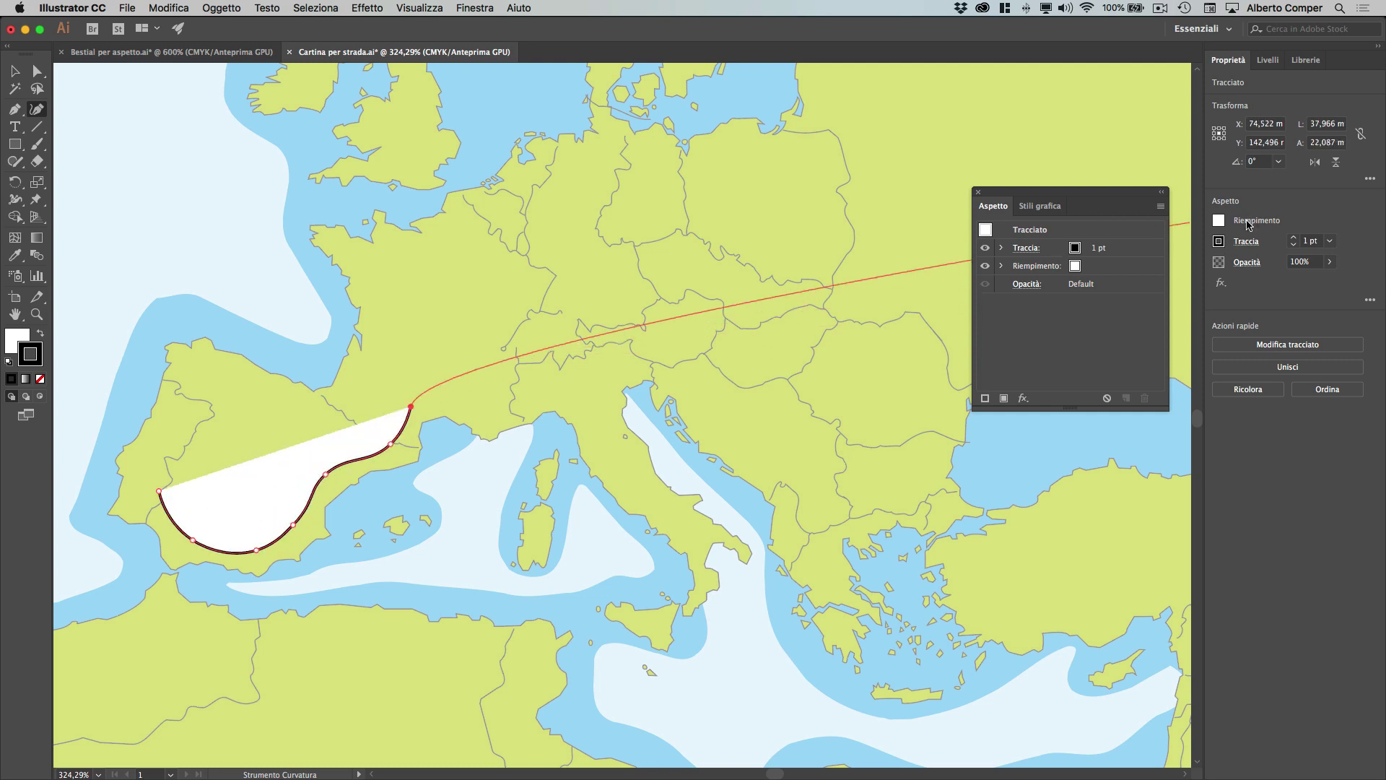
pyautogui.click(1219, 221)
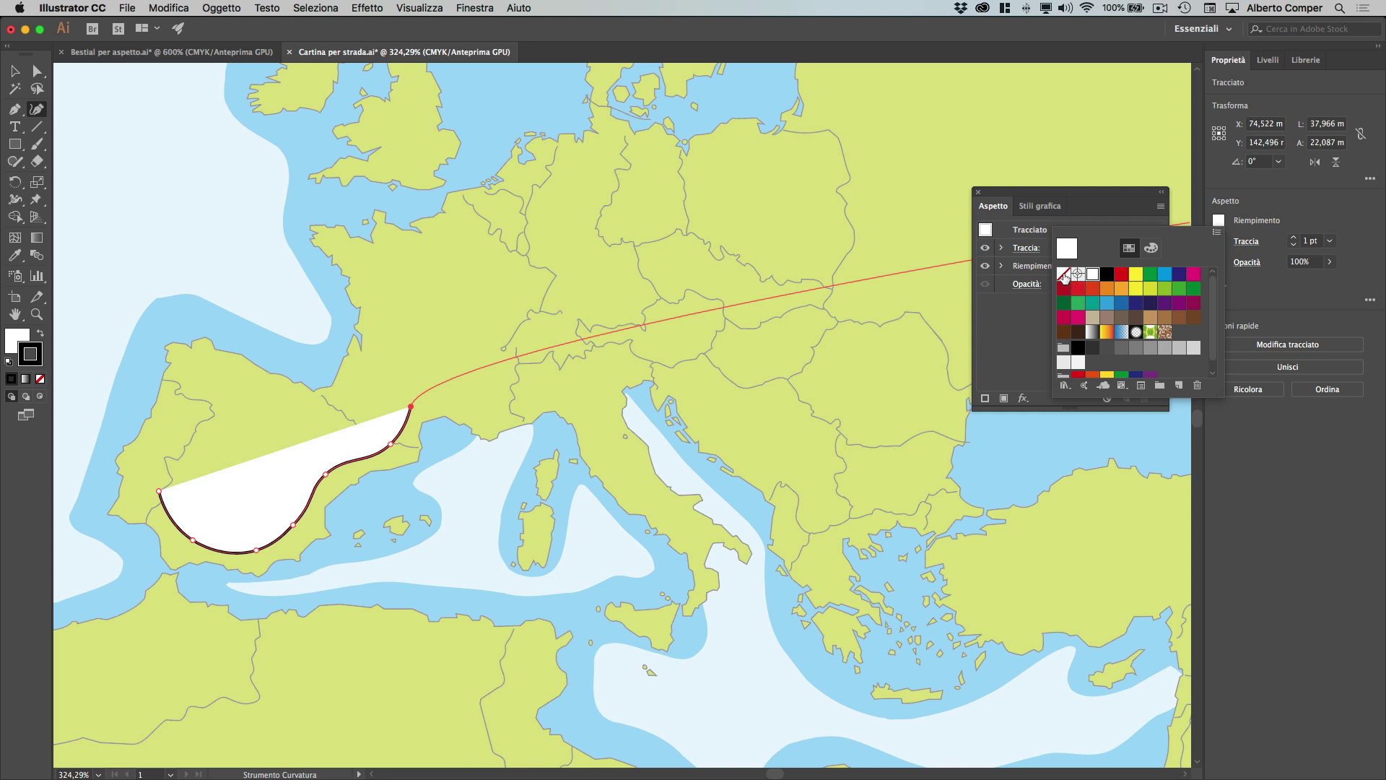
pyautogui.click(1063, 274)
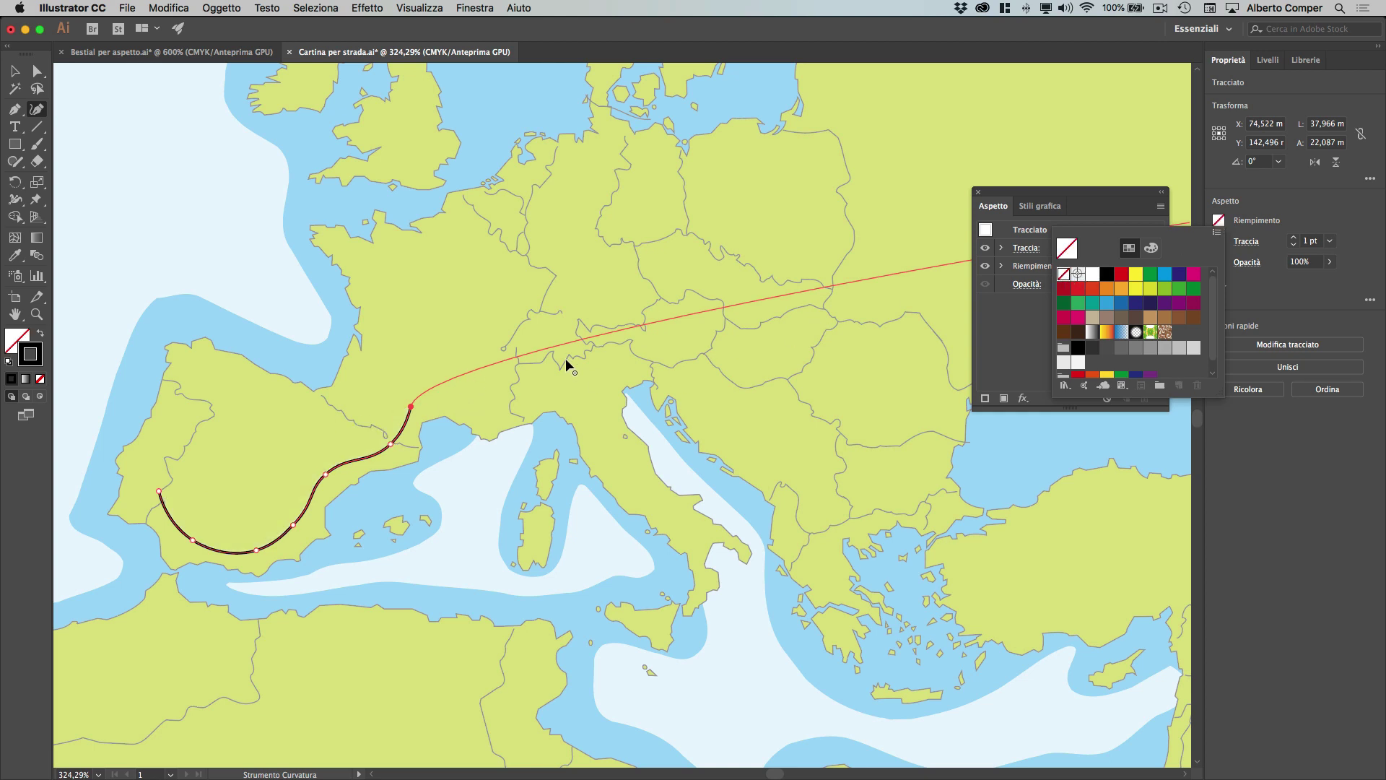
# Step: Continue the road curve through northern Italy down into Calabria and finish the path
pyautogui.click(502, 376)
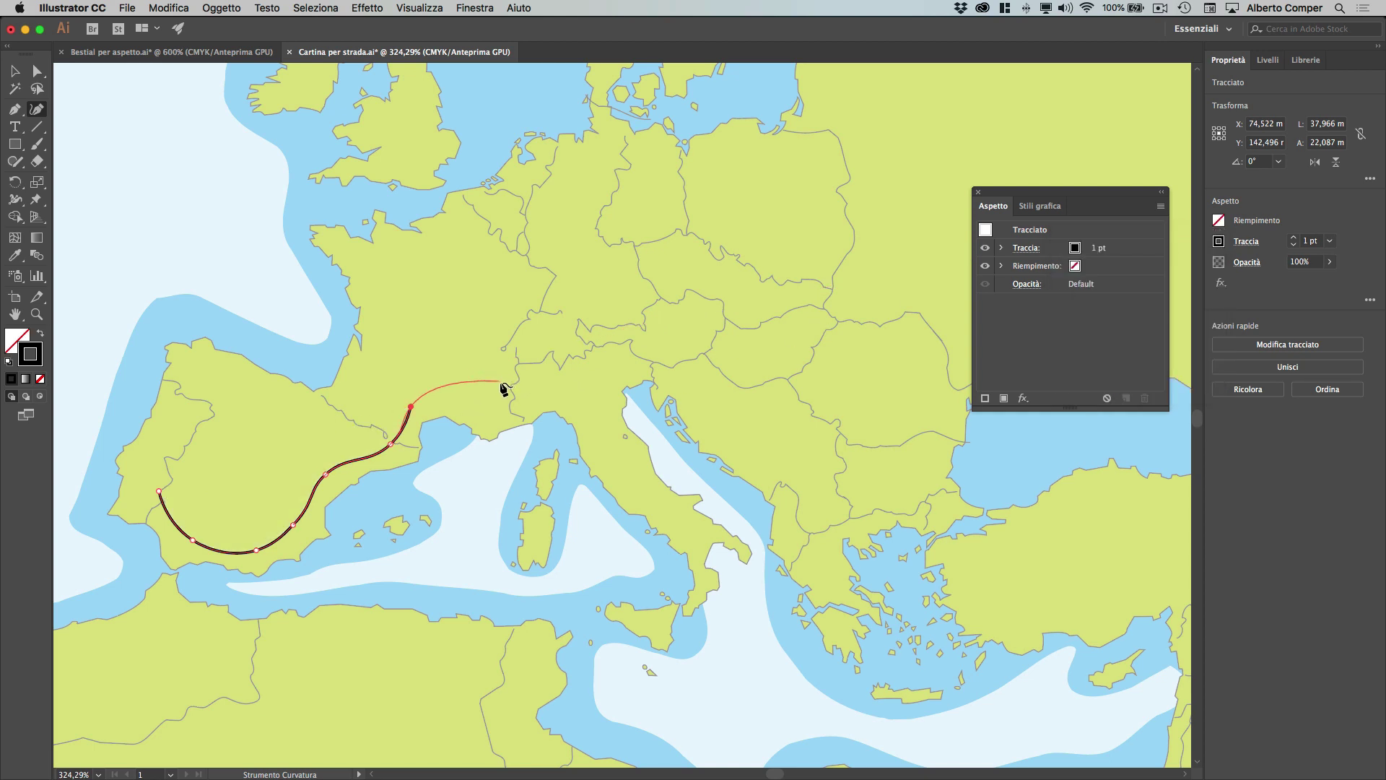
pyautogui.click(539, 395)
pyautogui.click(566, 378)
pyautogui.click(600, 420)
pyautogui.click(619, 468)
pyautogui.click(663, 519)
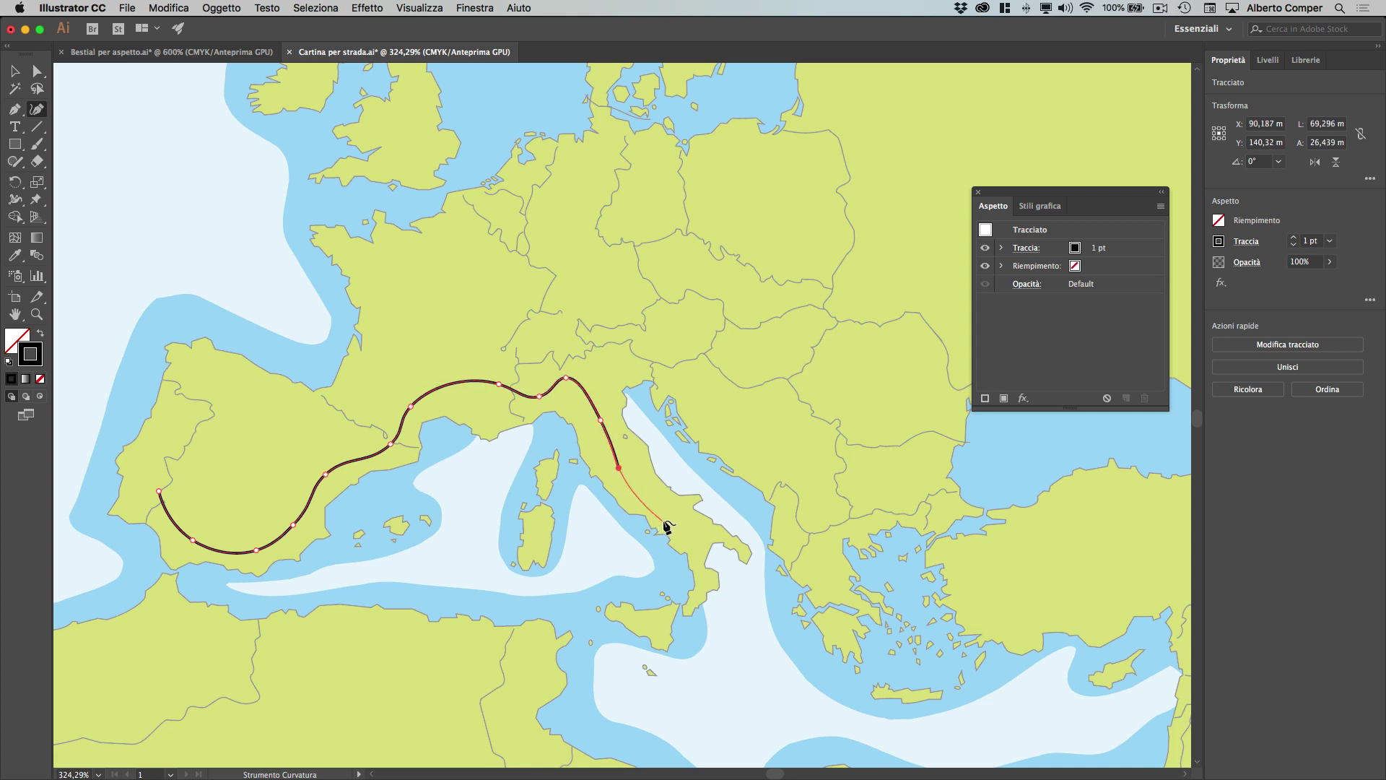
pyautogui.click(701, 551)
pyautogui.click(699, 590)
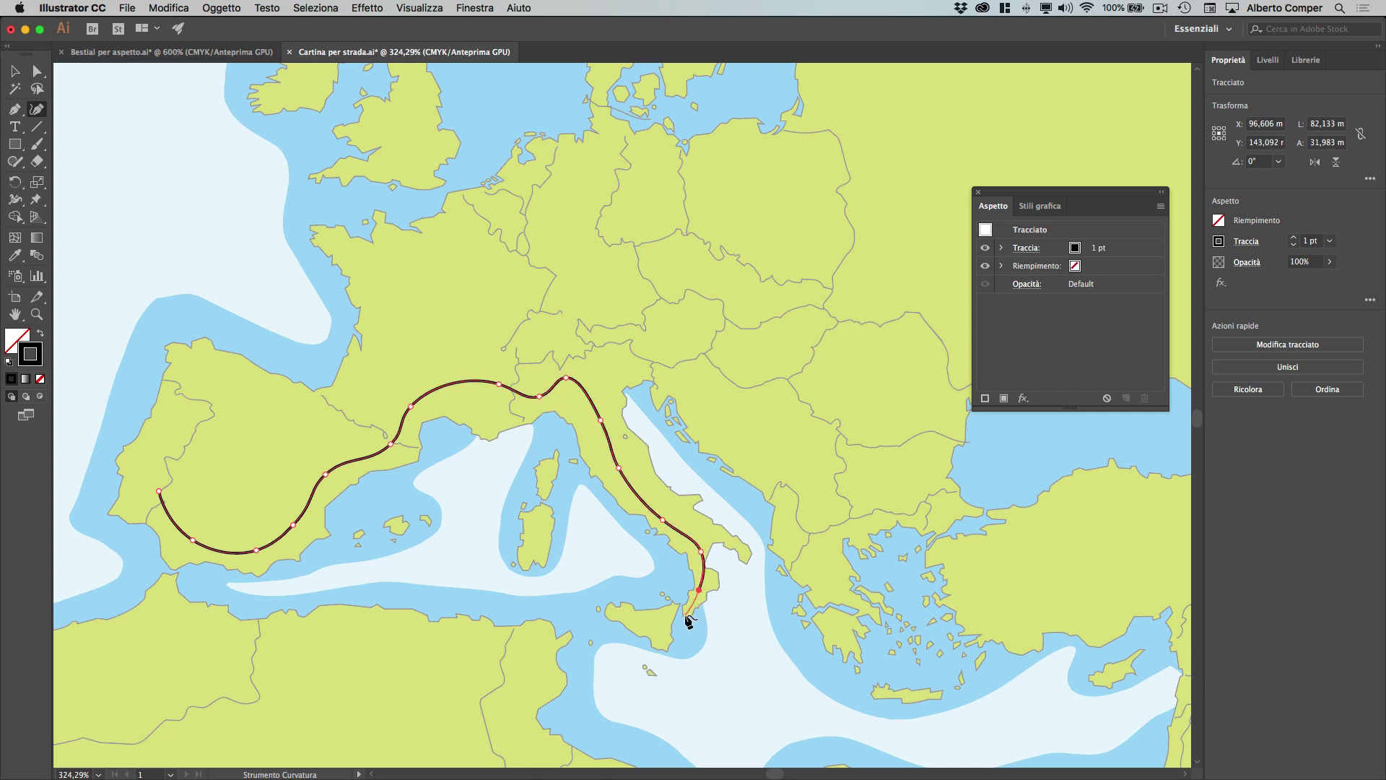
pyautogui.click(684, 615)
pyautogui.keyDown('super'); pyautogui.click(685, 352); pyautogui.keyUp('super')
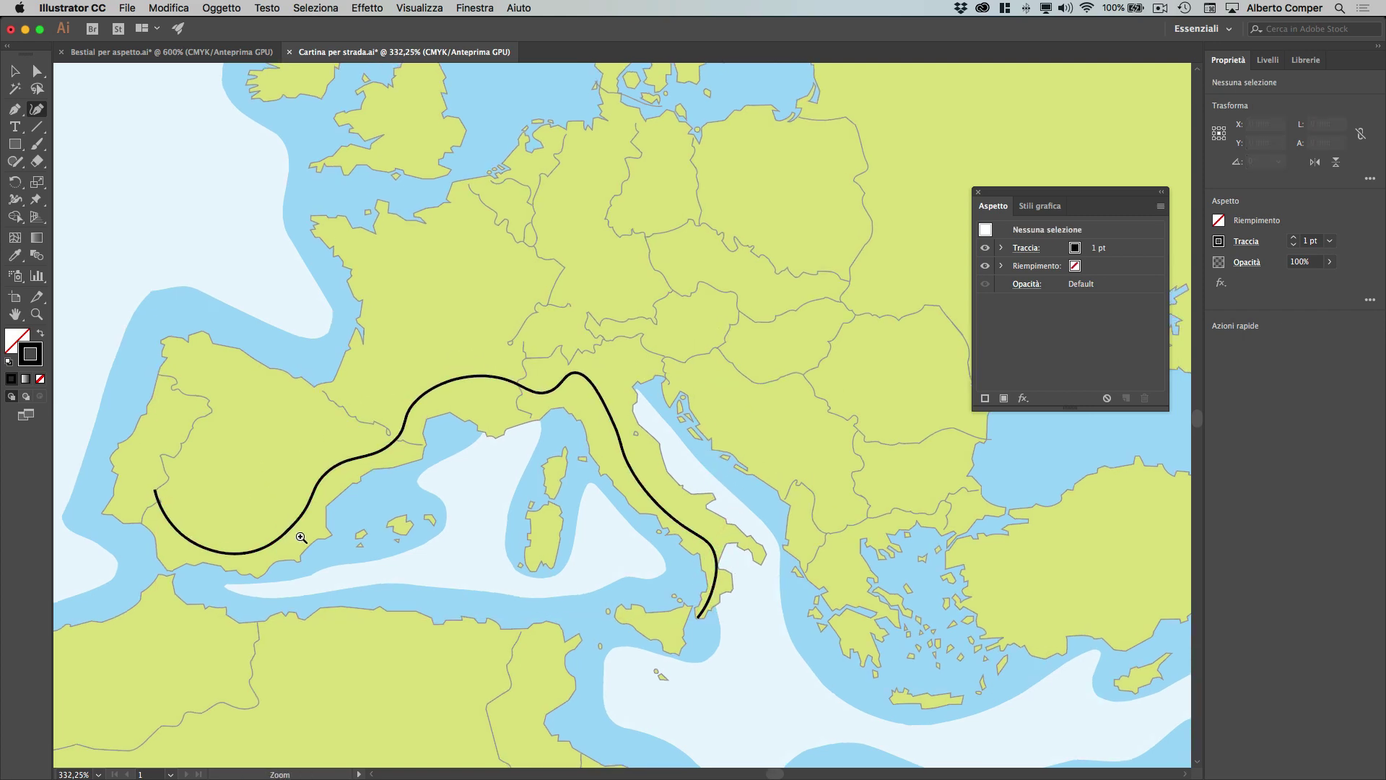
# Step: Zoom into the Spain bend, select the road path and set its stroke weight to 3 pt
pyautogui.moveTo(267, 493)
pyautogui.mouseDown()
pyautogui.moveTo(340, 450)
pyautogui.moveTo(606, 440)
pyautogui.moveTo(411, 449)
pyautogui.moveTo(700, 323)
pyautogui.mouseUp()
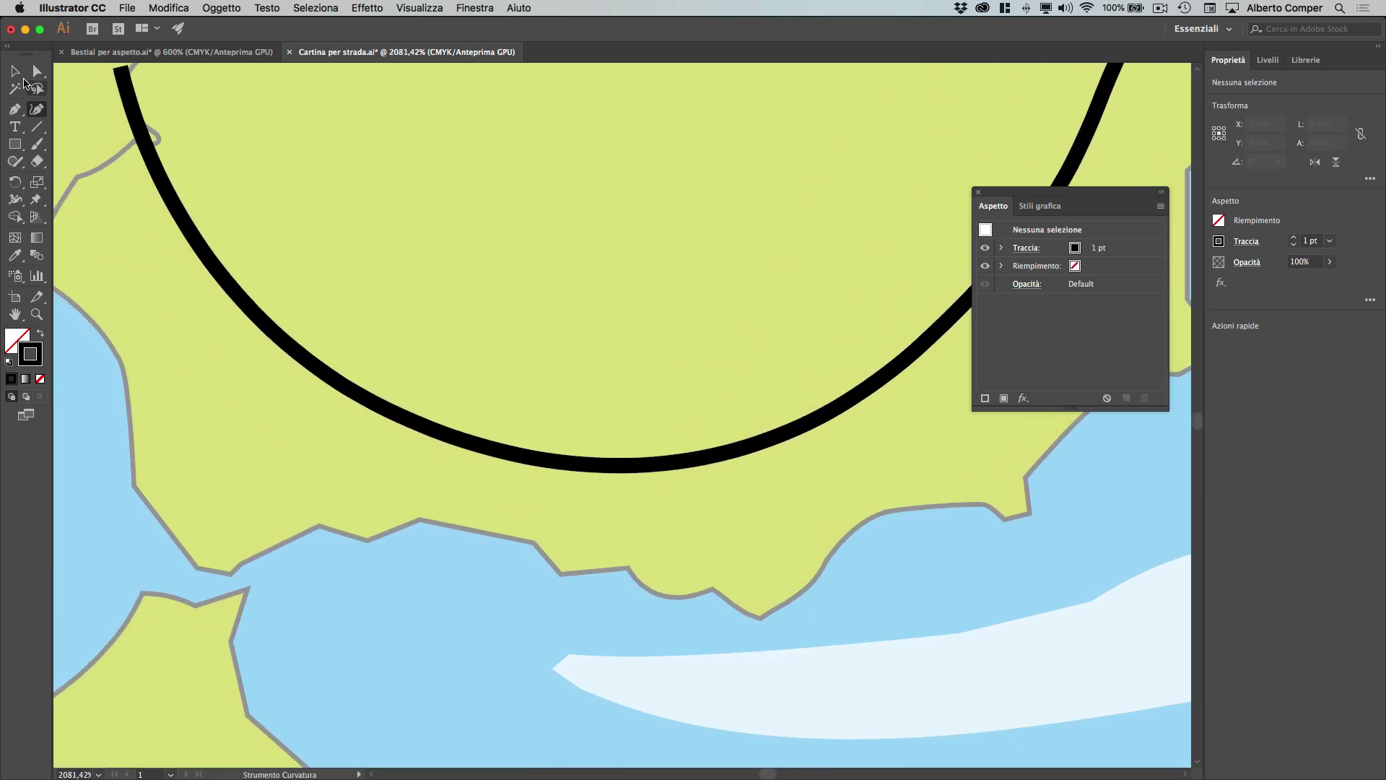
pyautogui.click(15, 71)
pyautogui.click(185, 237)
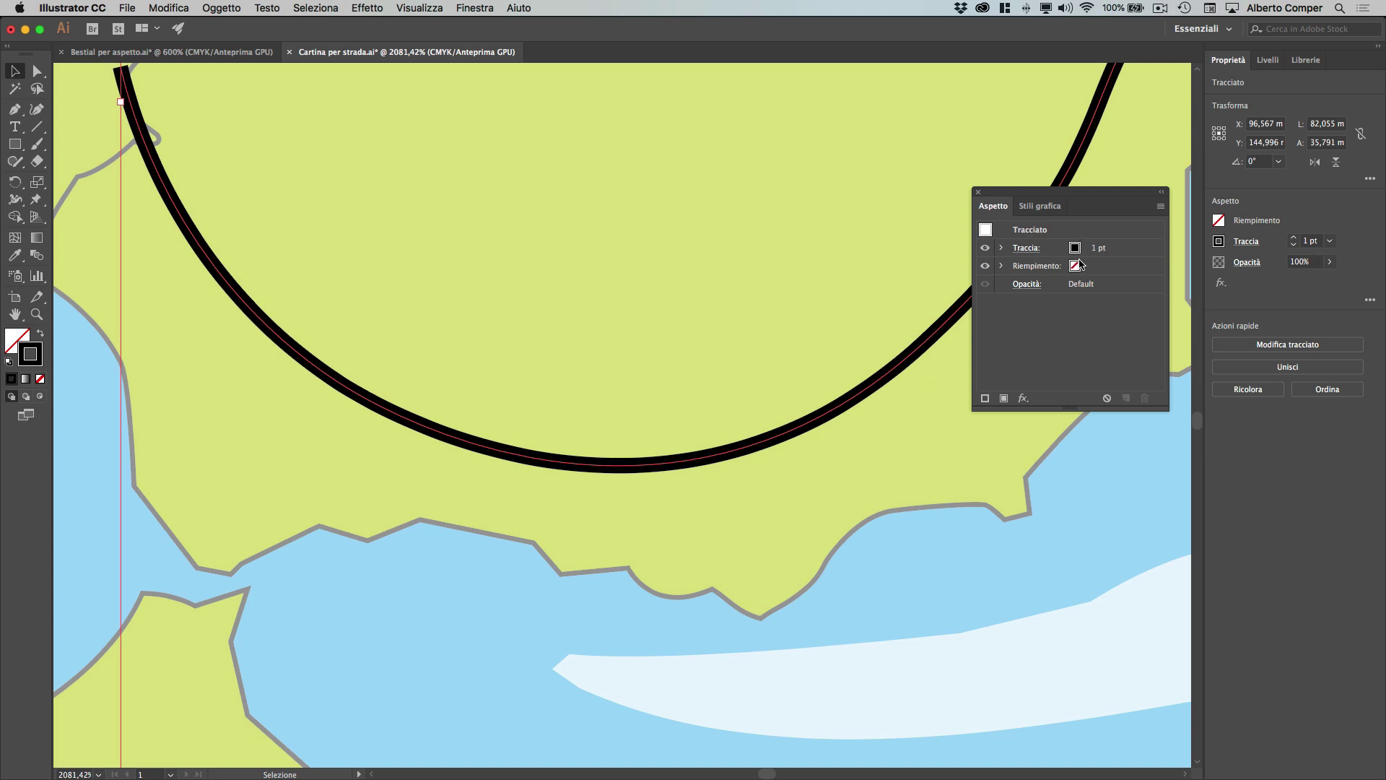
pyautogui.click(1107, 250)
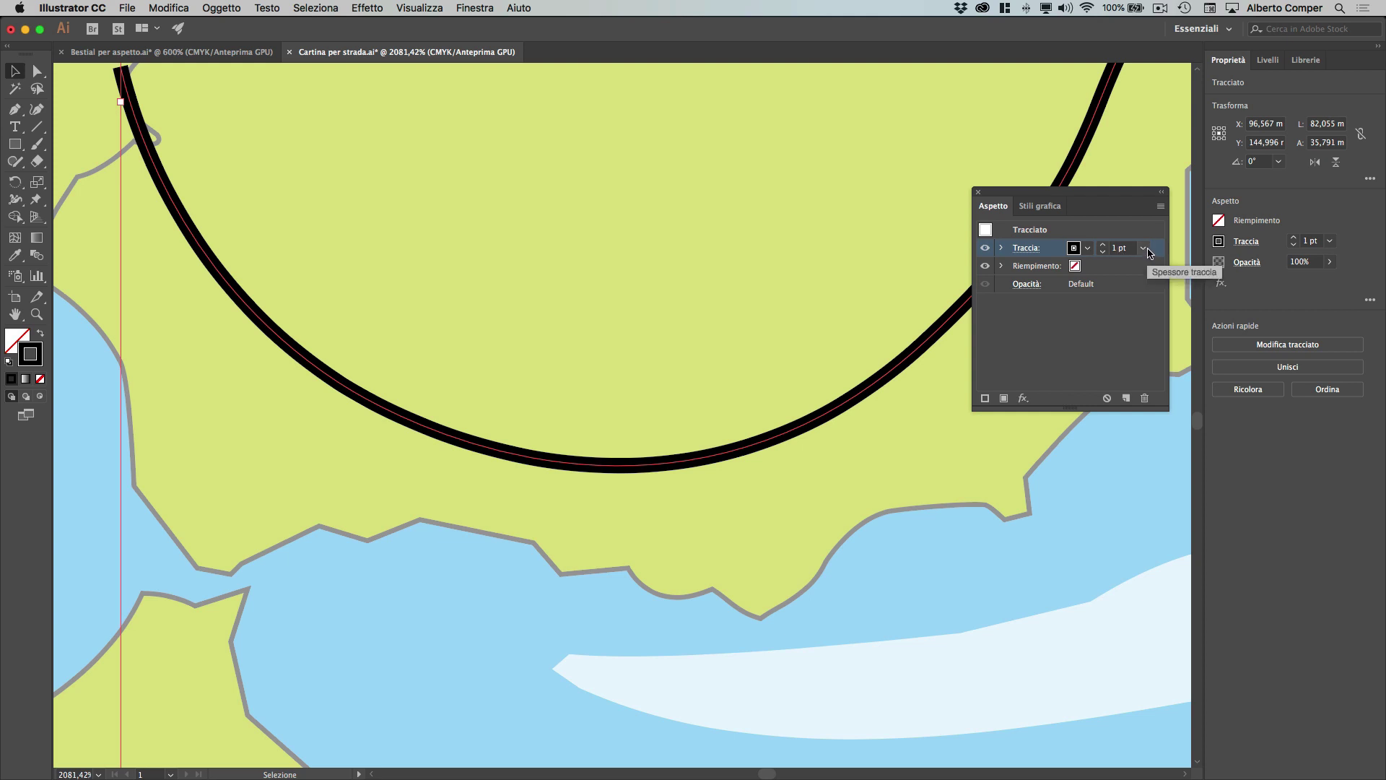
pyautogui.click(1103, 248)
pyautogui.click(1102, 249)
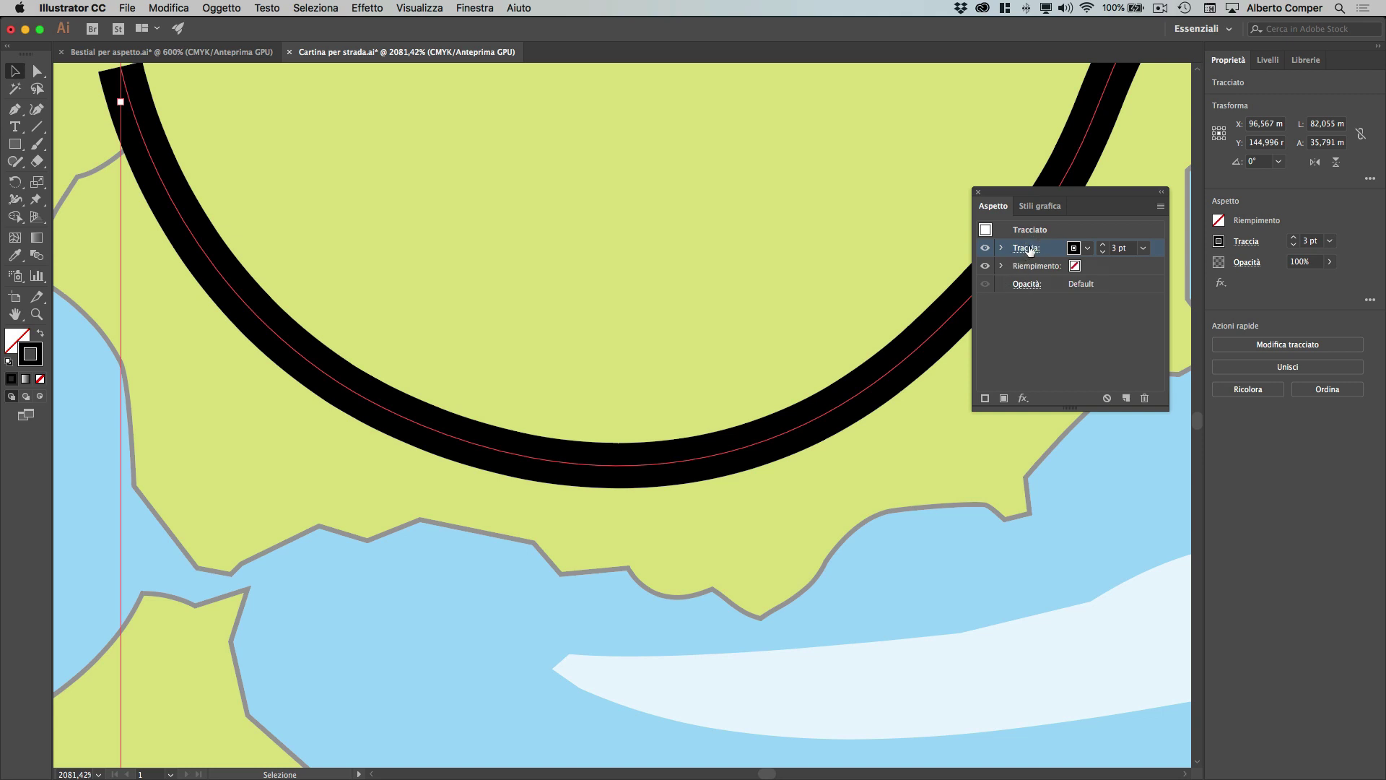
# Step: Give the road's black stroke Round Cap ends and add a second 3 pt stroke
pyautogui.click(1026, 248)
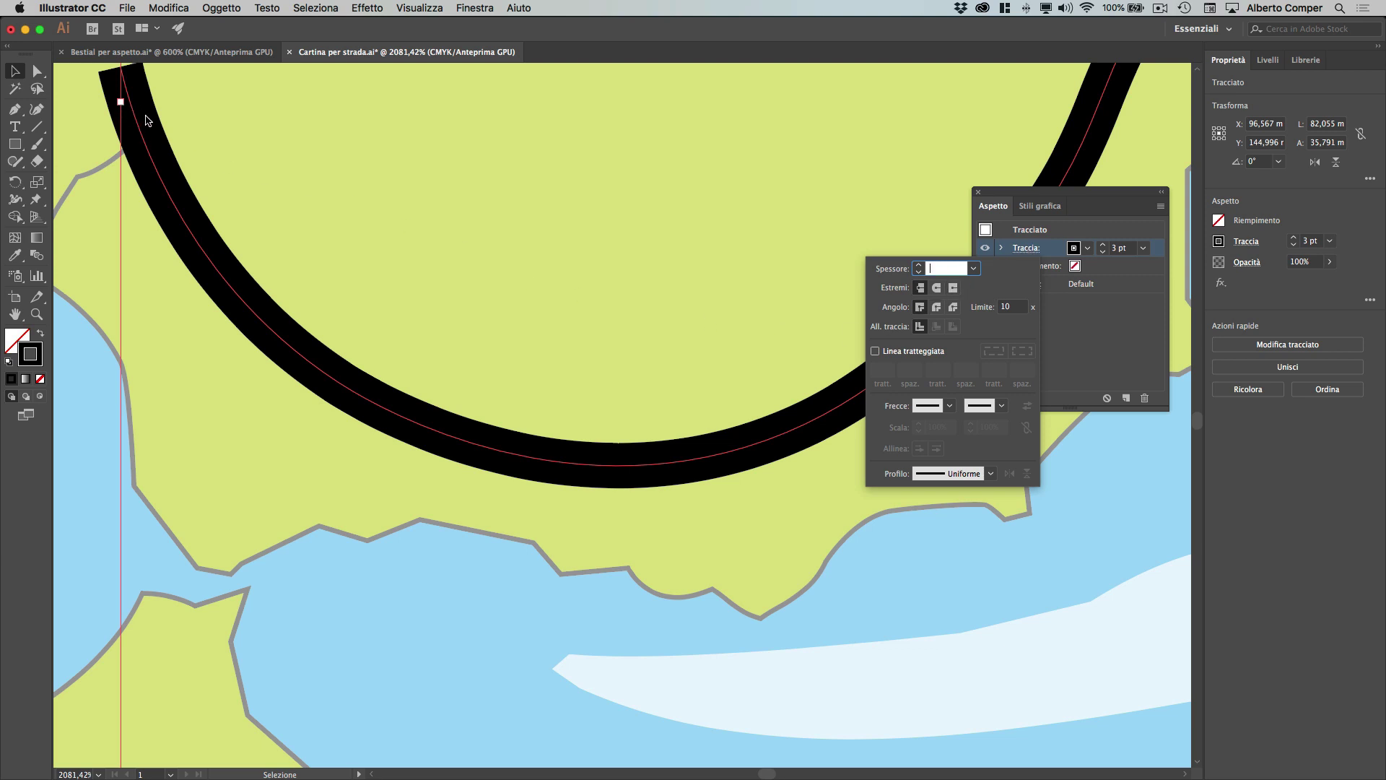
pyautogui.press('Escape')
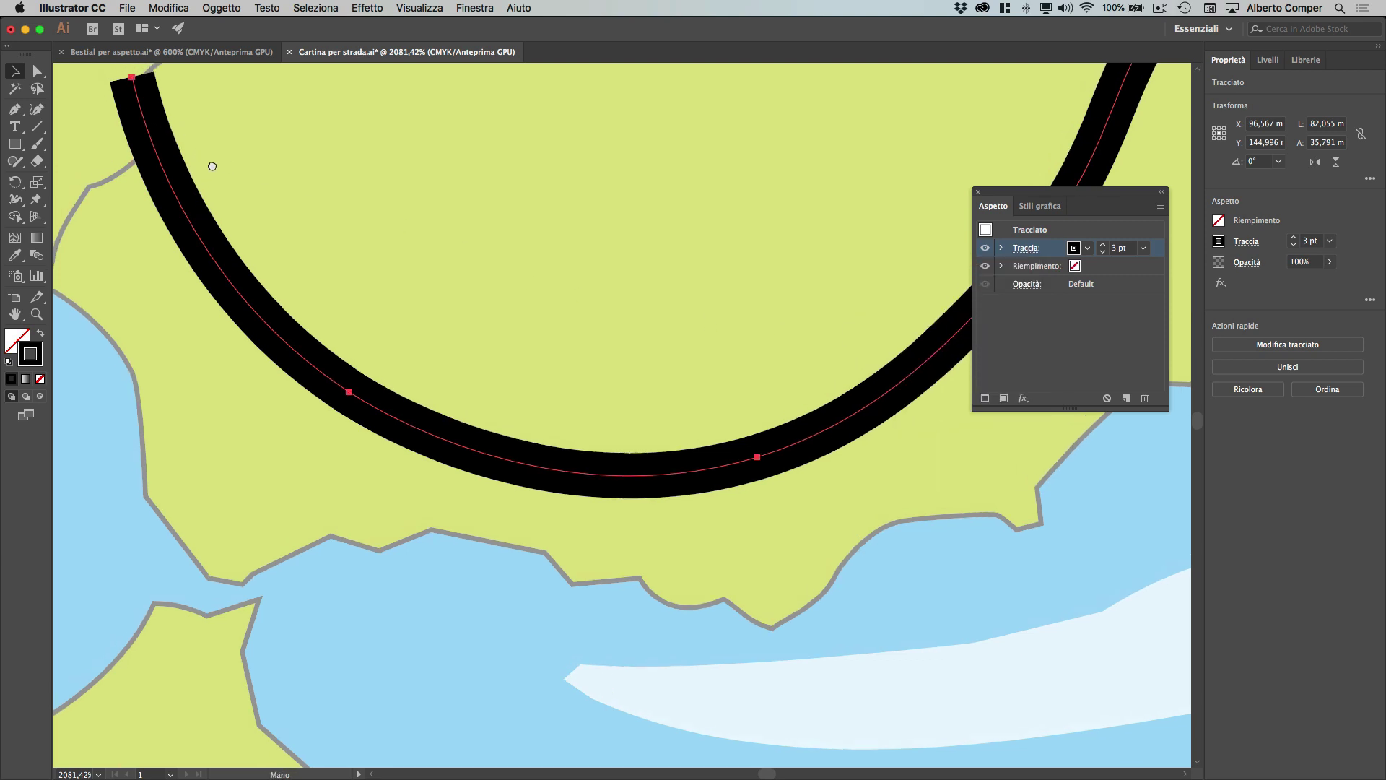
pyautogui.moveTo(198, 150); pyautogui.dragTo(242, 216)
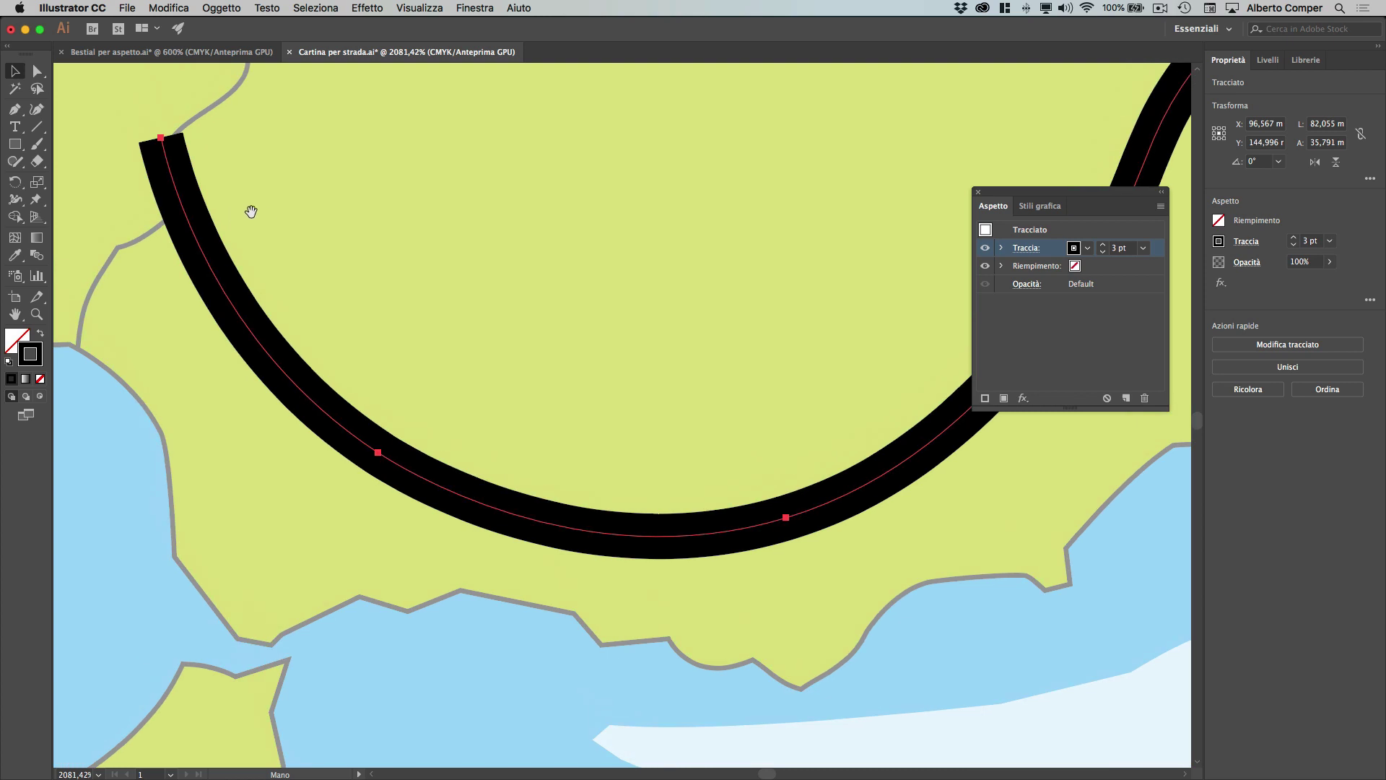
pyautogui.click(1041, 255)
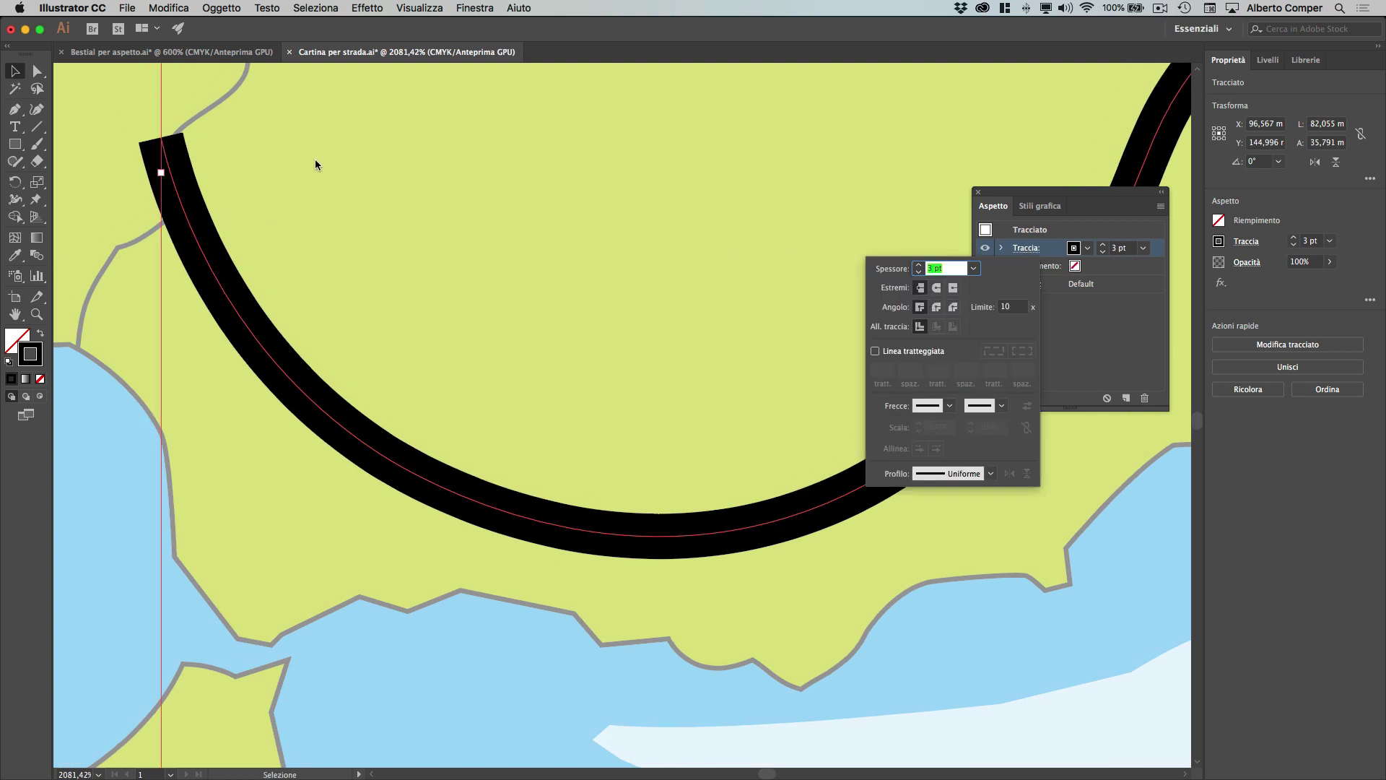
pyautogui.click(937, 288)
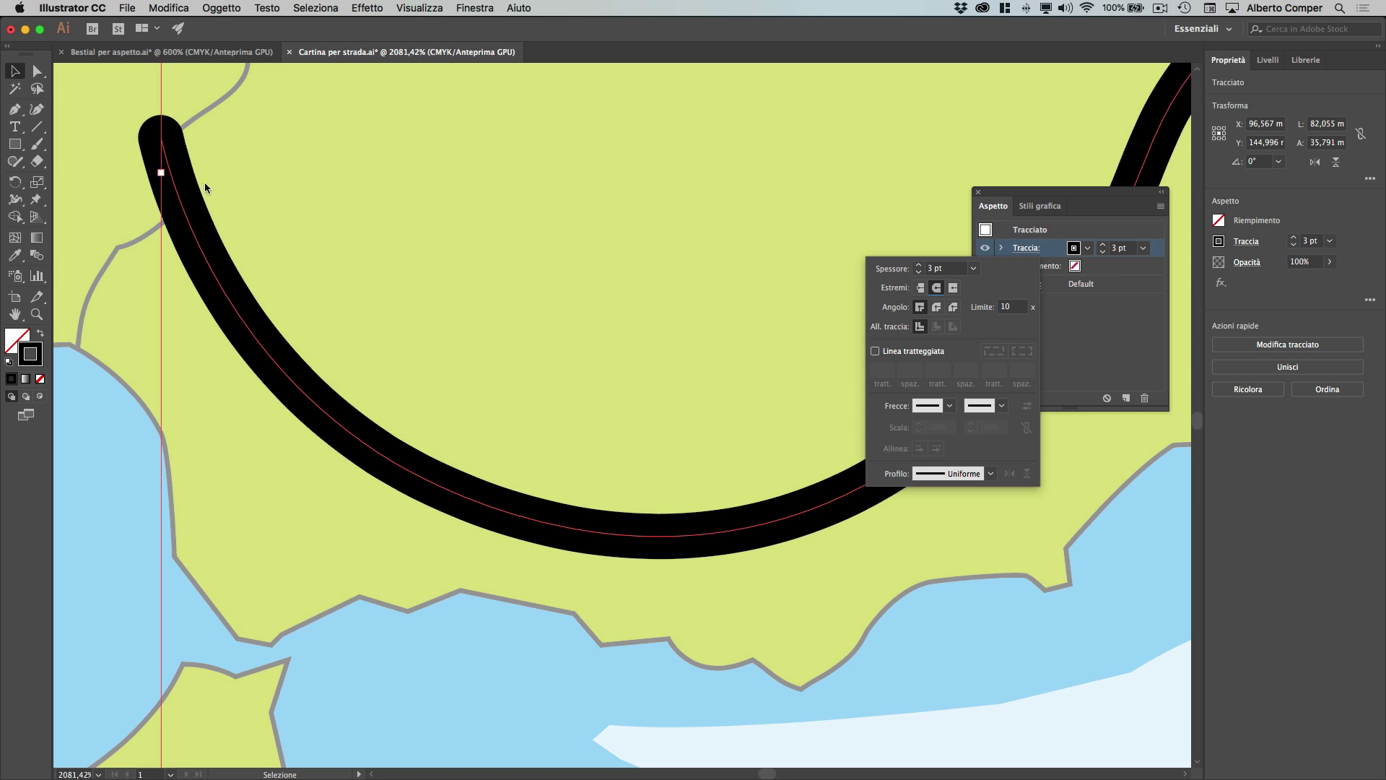
pyautogui.click(1124, 336)
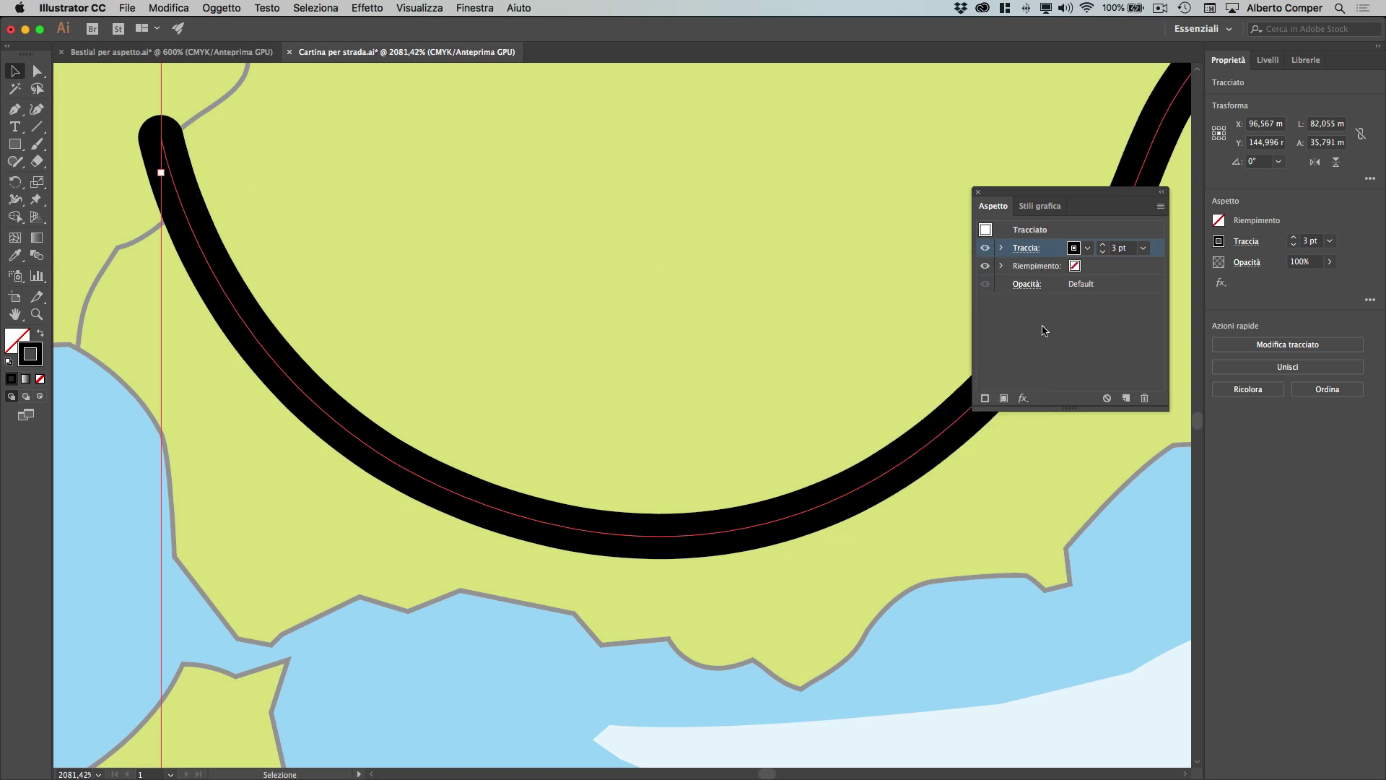
pyautogui.click(985, 400)
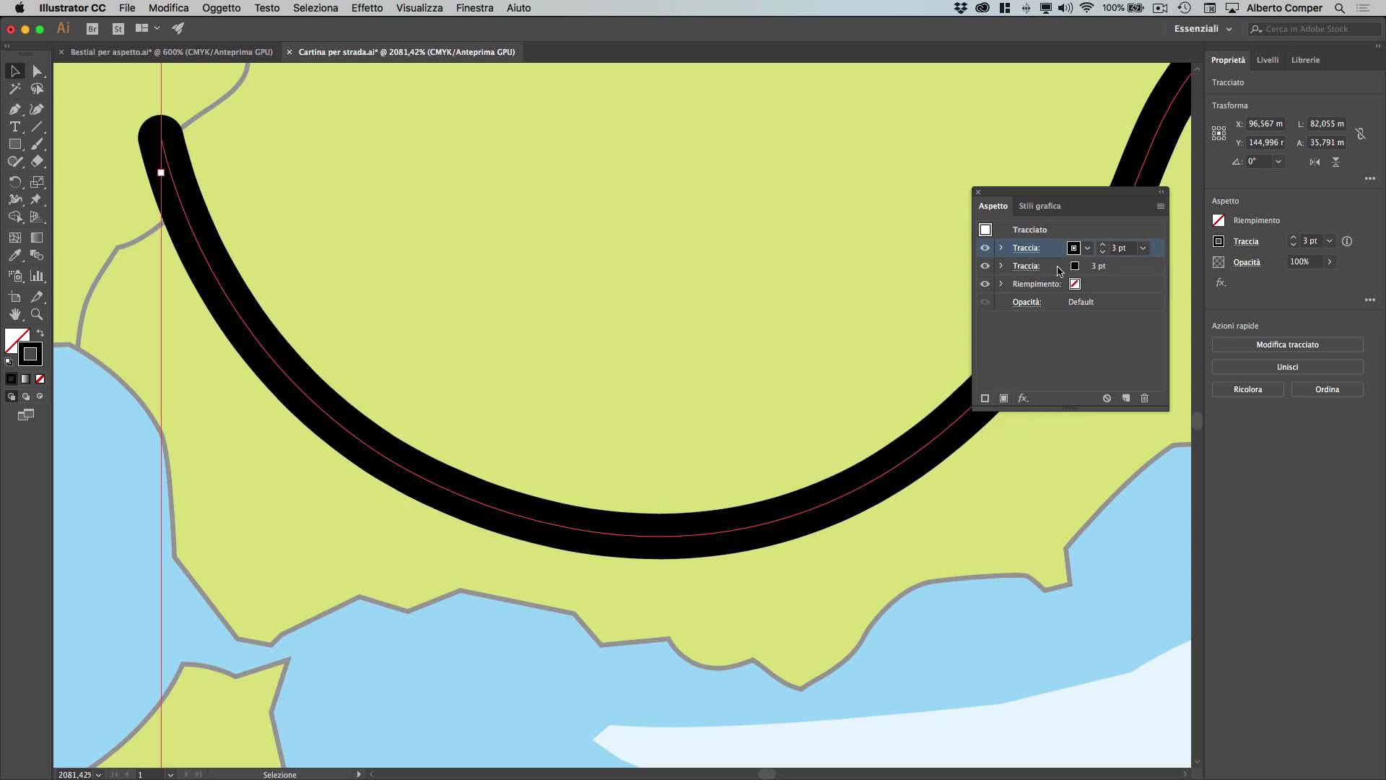
# Step: Colour the top stroke white and reduce its weight to 0.5 pt
pyautogui.click(1076, 251)
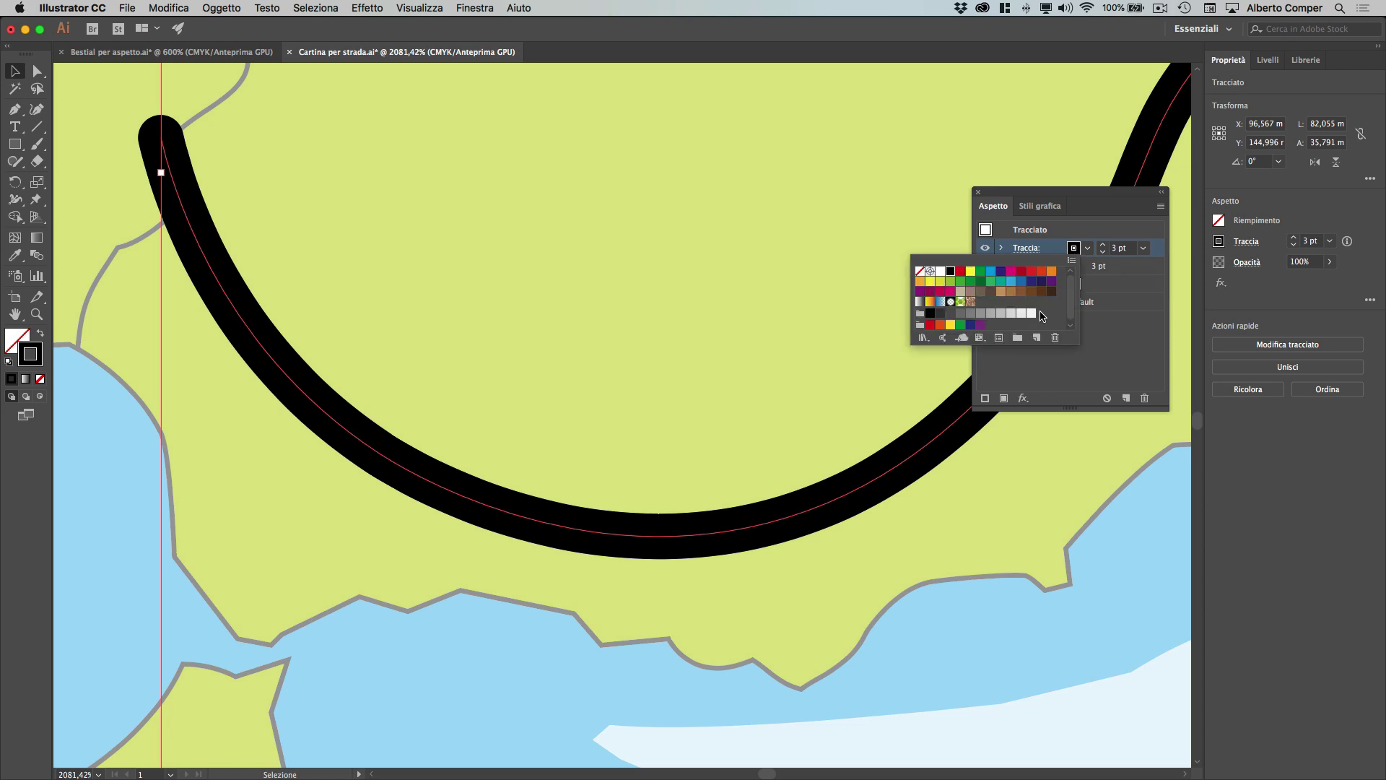
pyautogui.click(1031, 312)
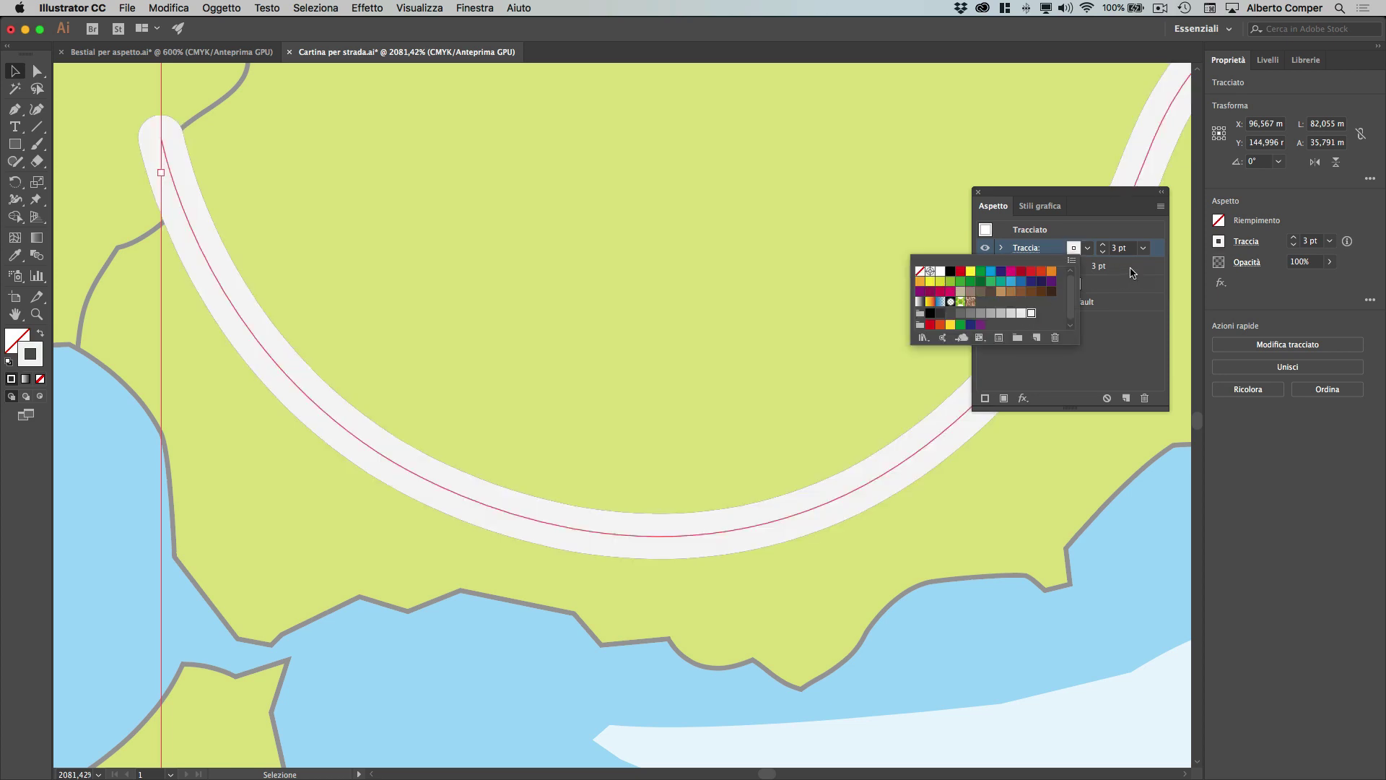
pyautogui.click(1102, 251)
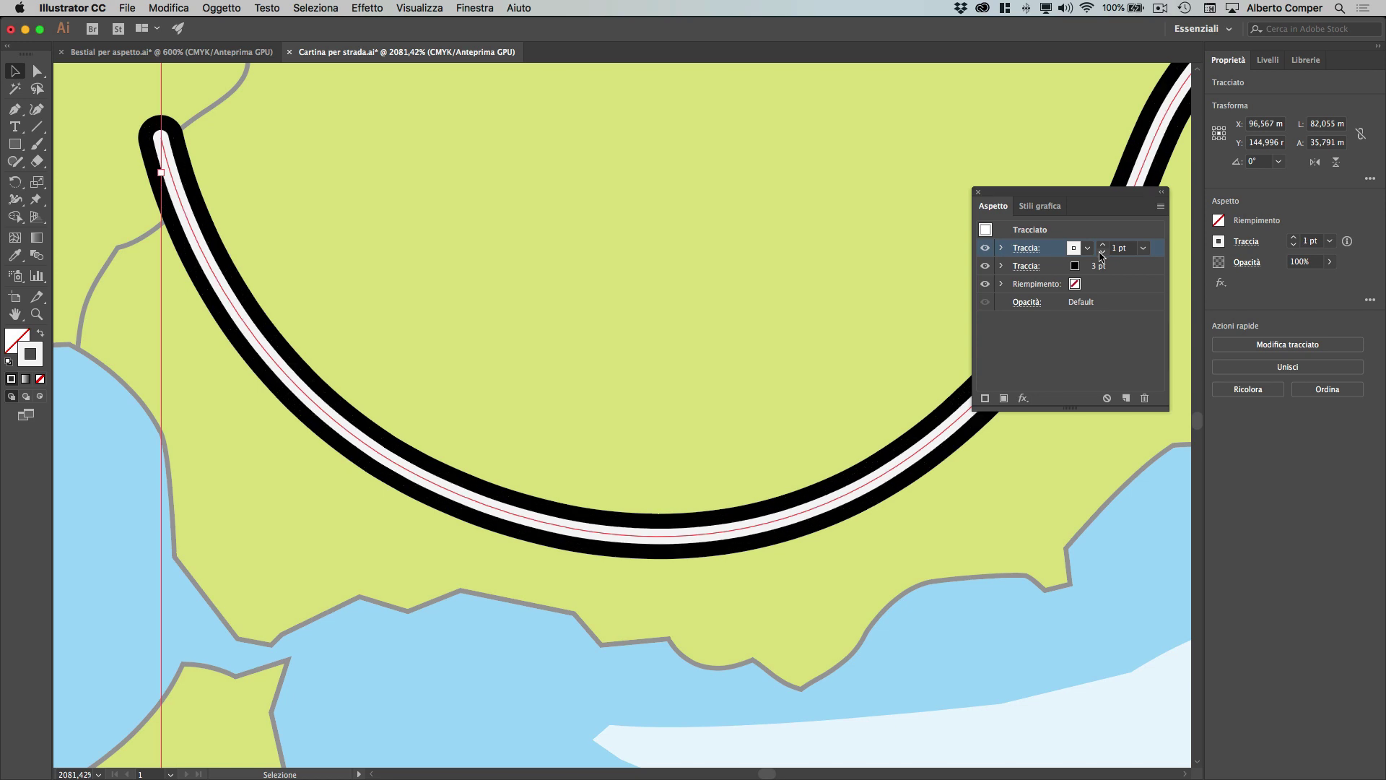
pyautogui.click(1102, 252)
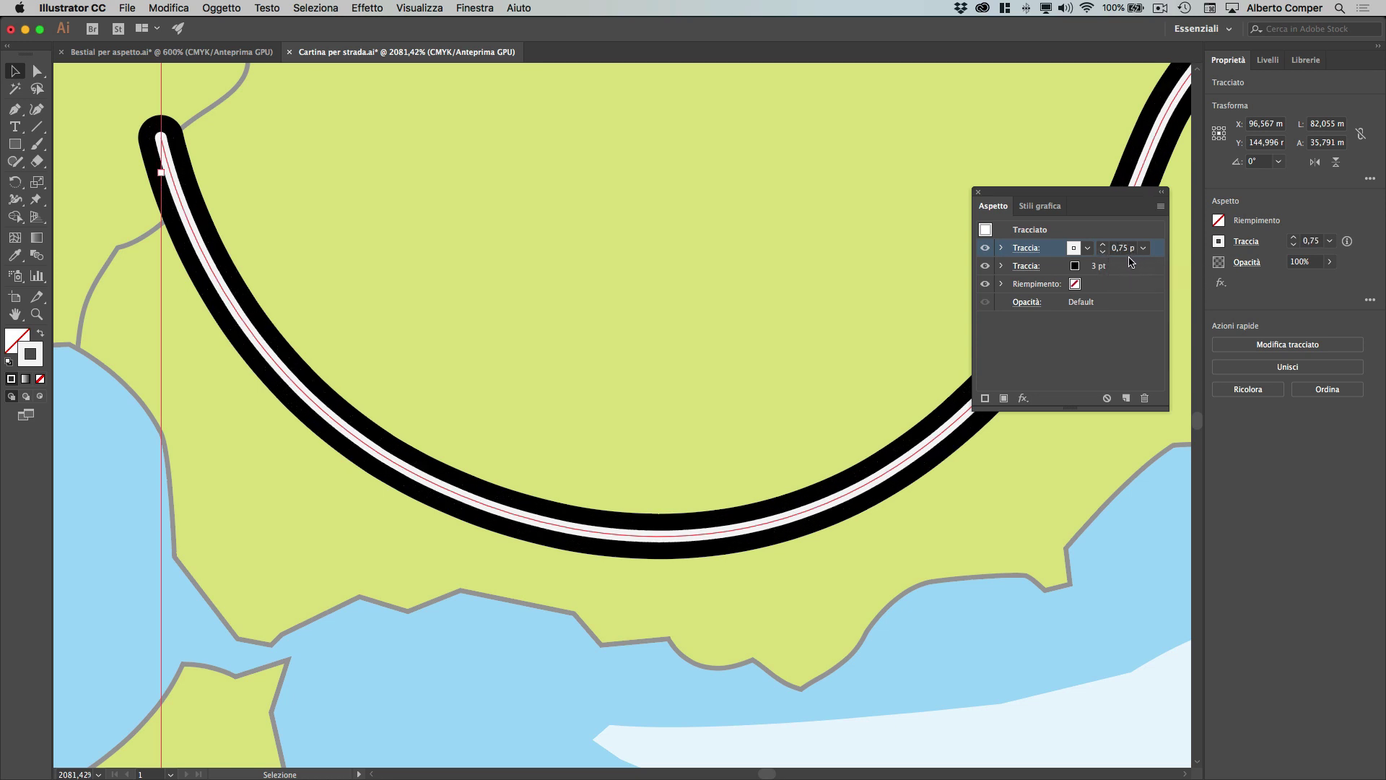
pyautogui.click(1103, 252)
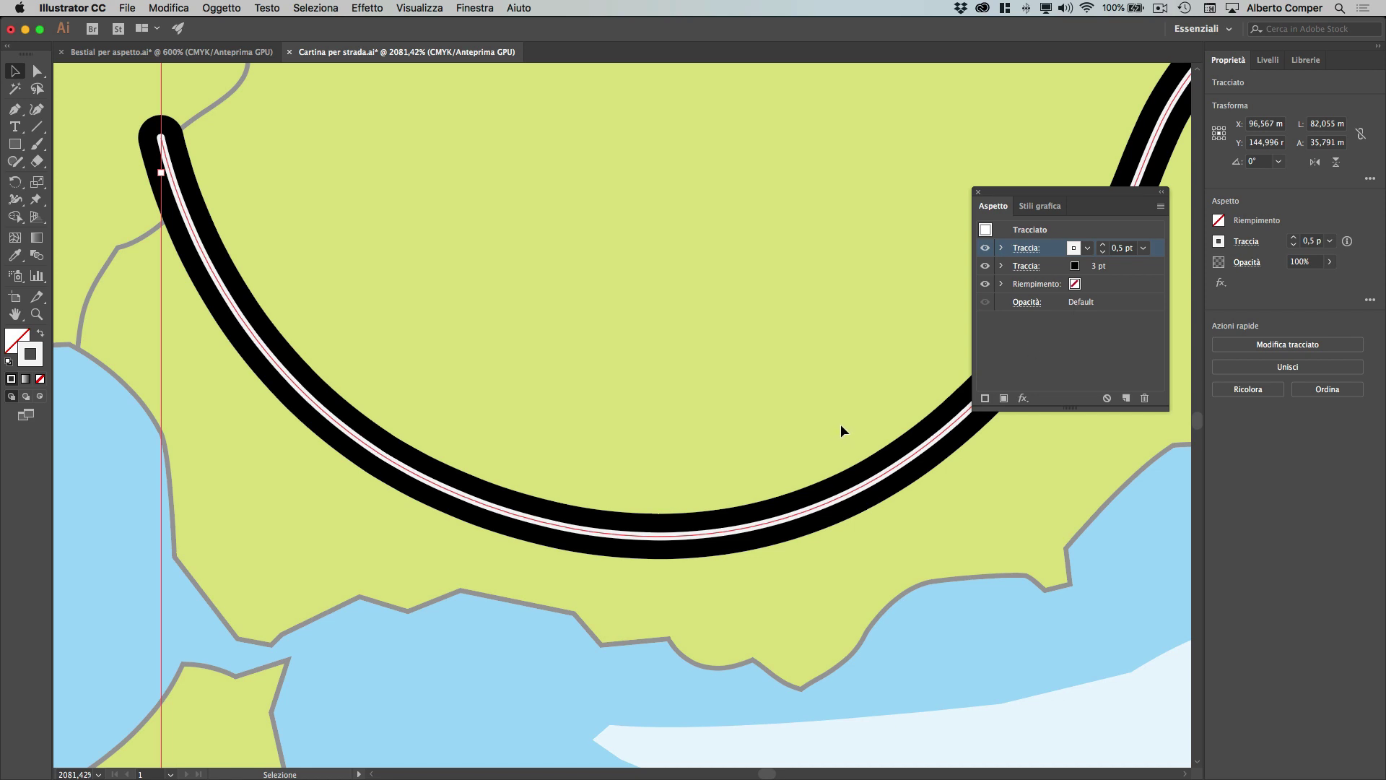
# Step: Set the white centre line to Dashed Line with 2 pt dashes and Butt Cap ends
pyautogui.click(1021, 249)
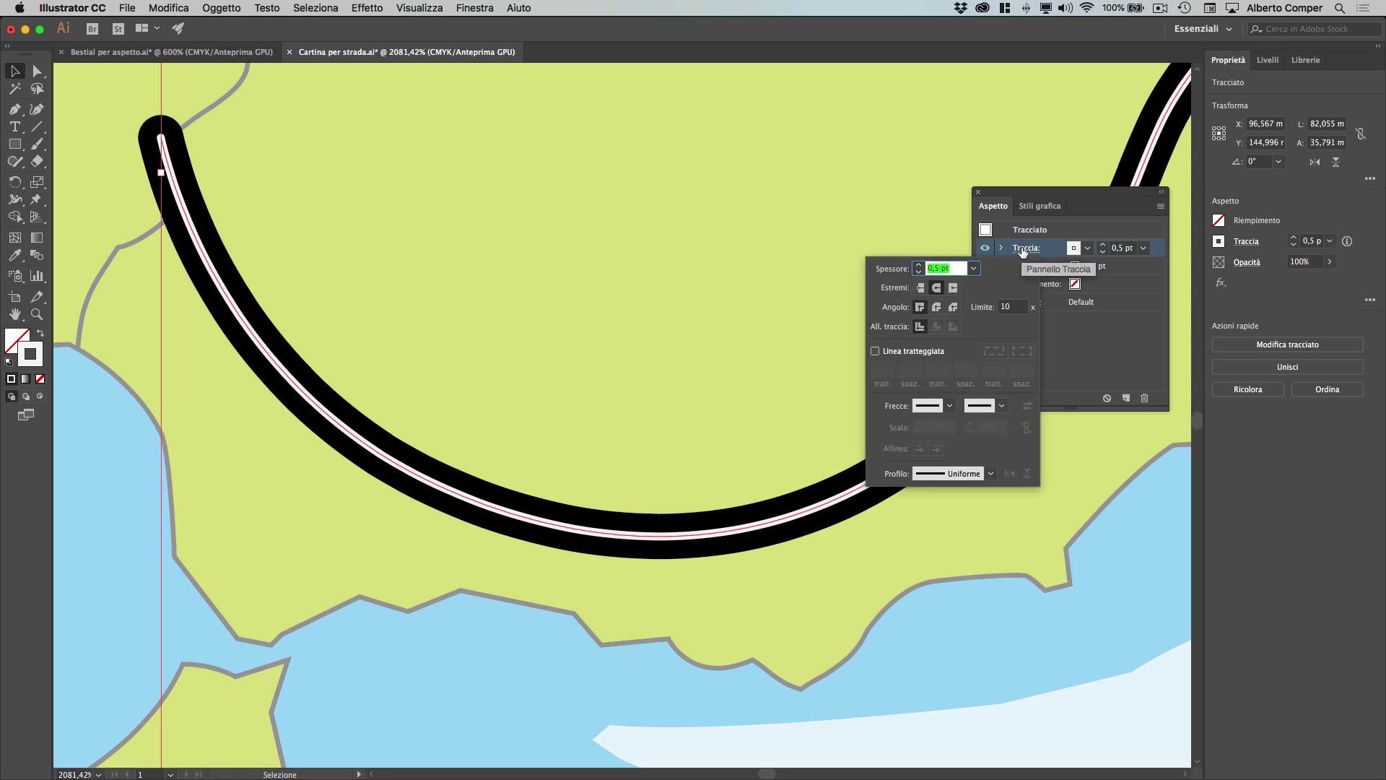
pyautogui.click(875, 351)
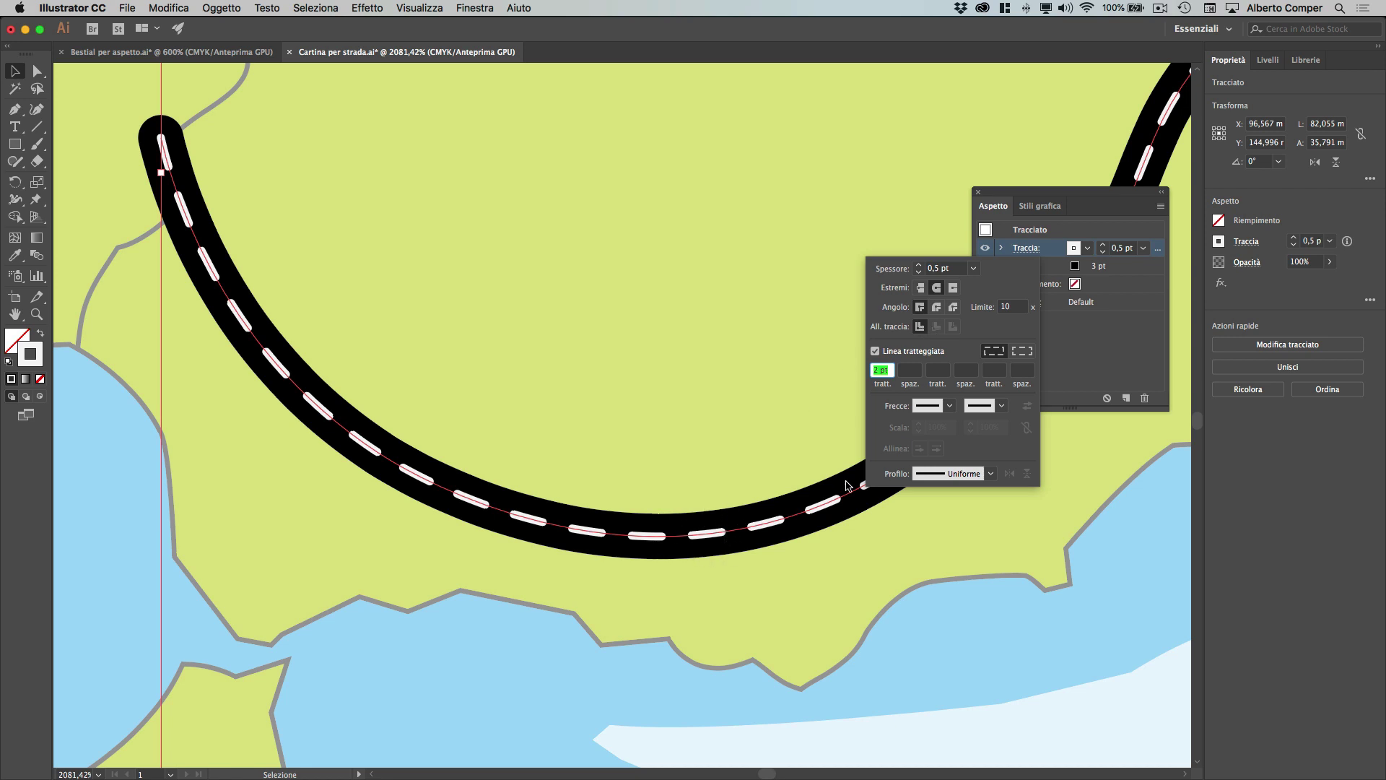
pyautogui.click(920, 289)
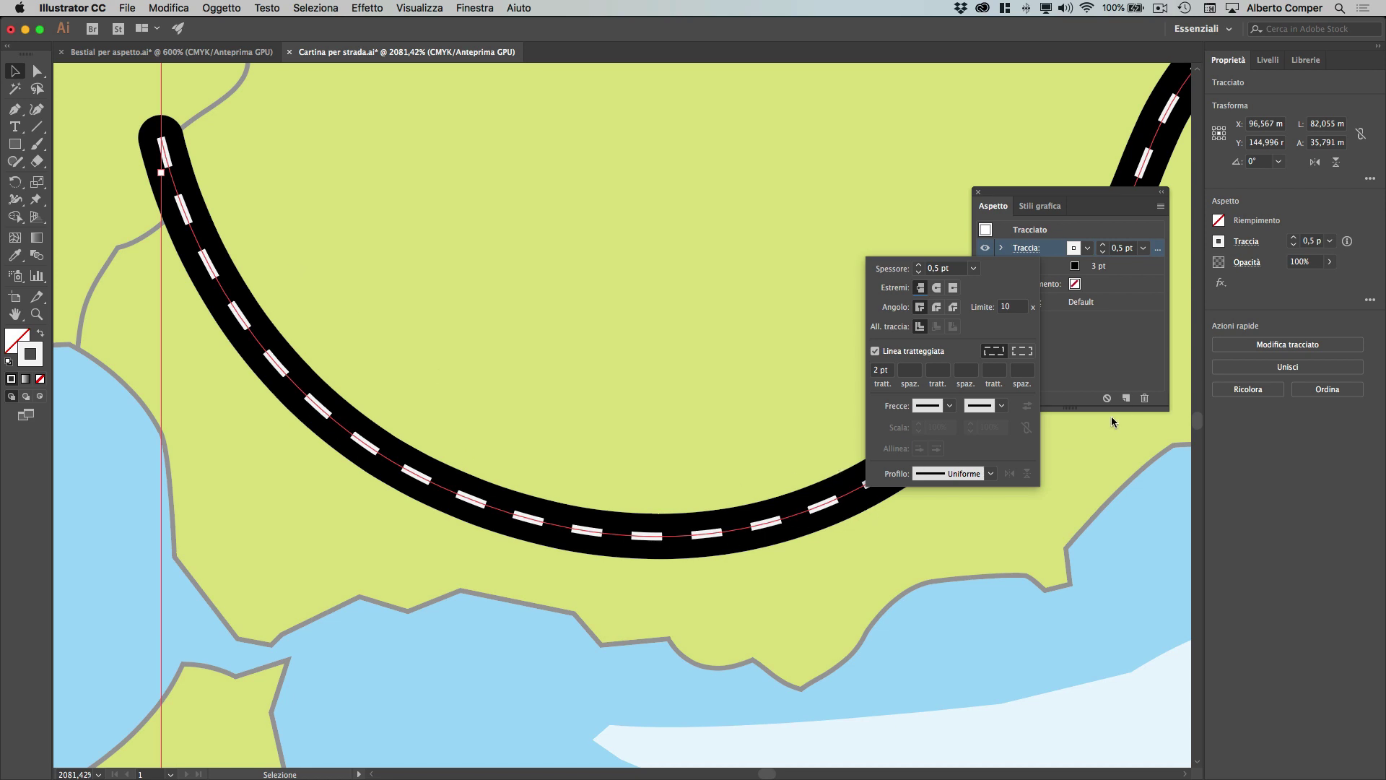
pyautogui.click(1124, 356)
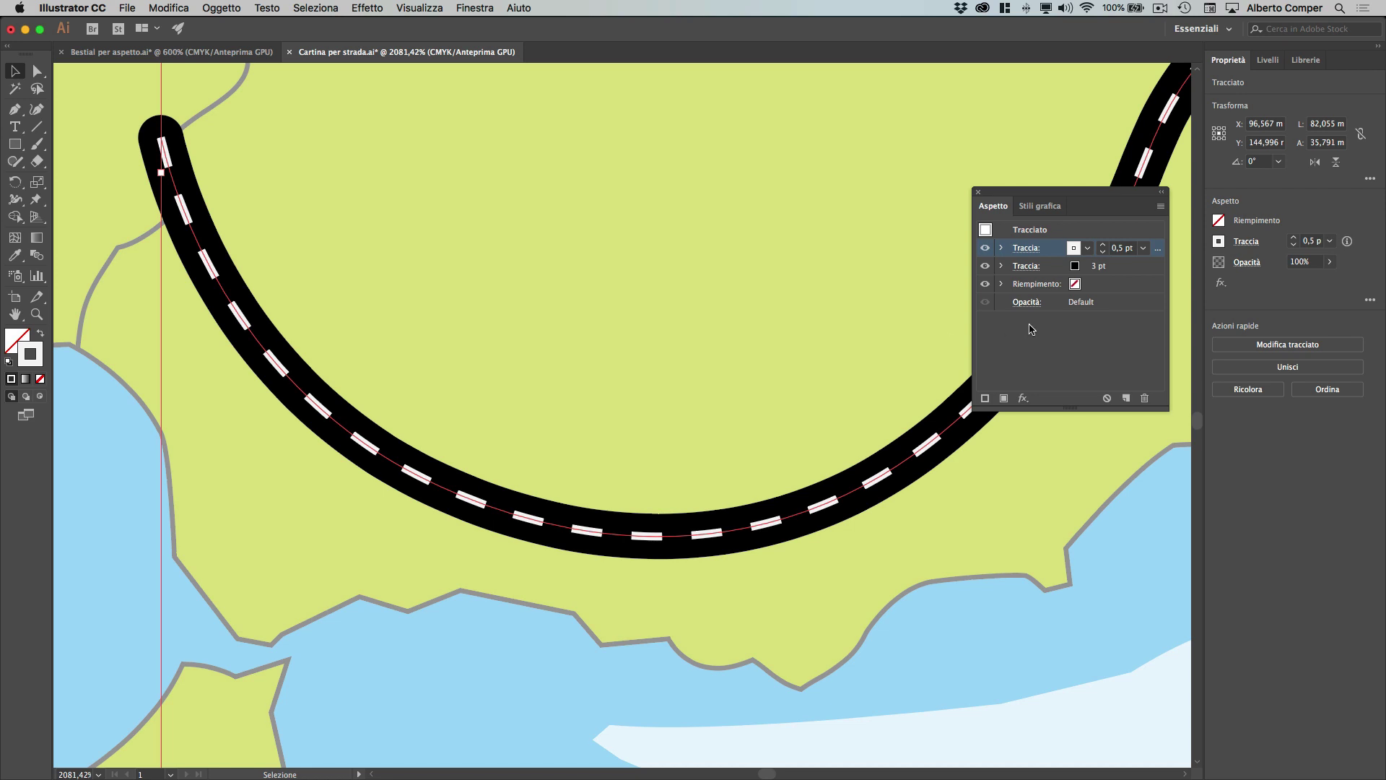
# Step: Add a third stroke to the road and set its weight to 3,6 pt
pyautogui.click(1149, 352)
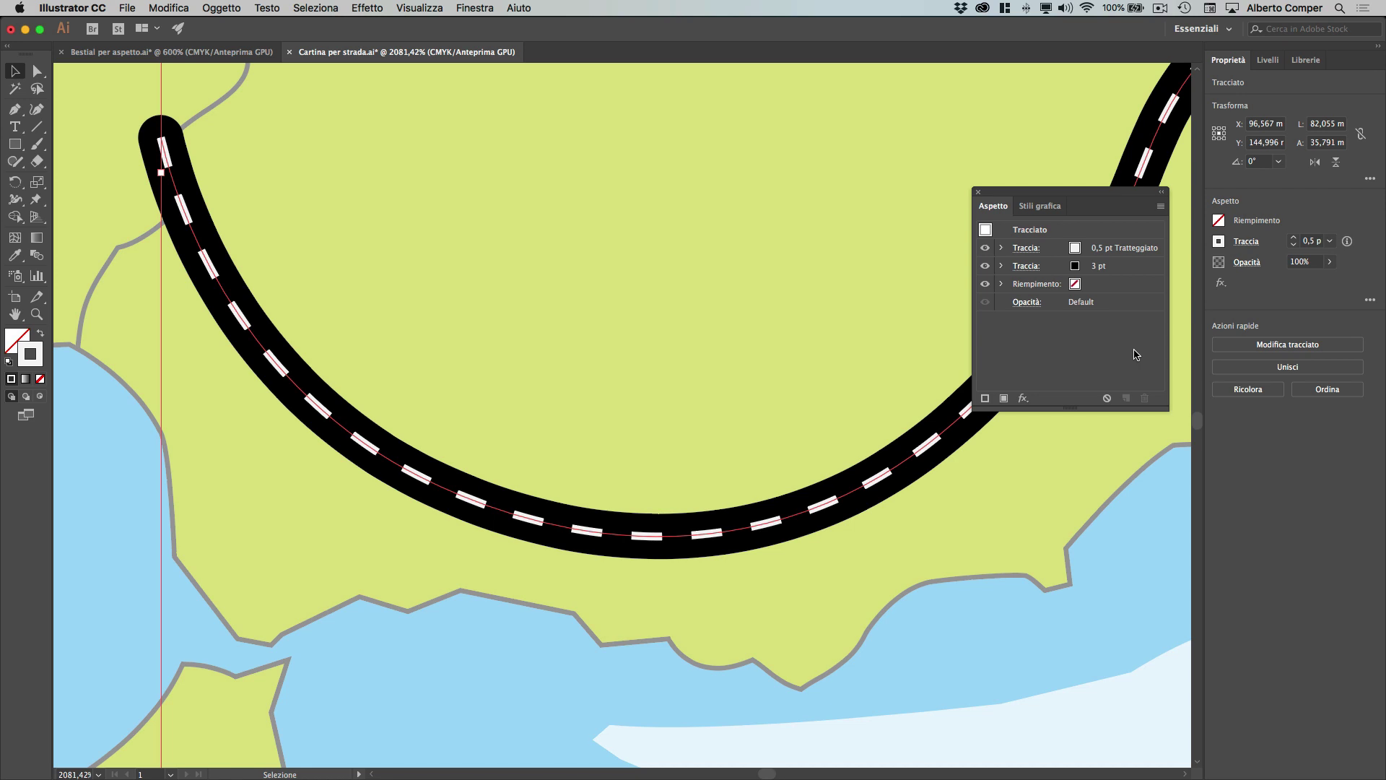
pyautogui.click(985, 399)
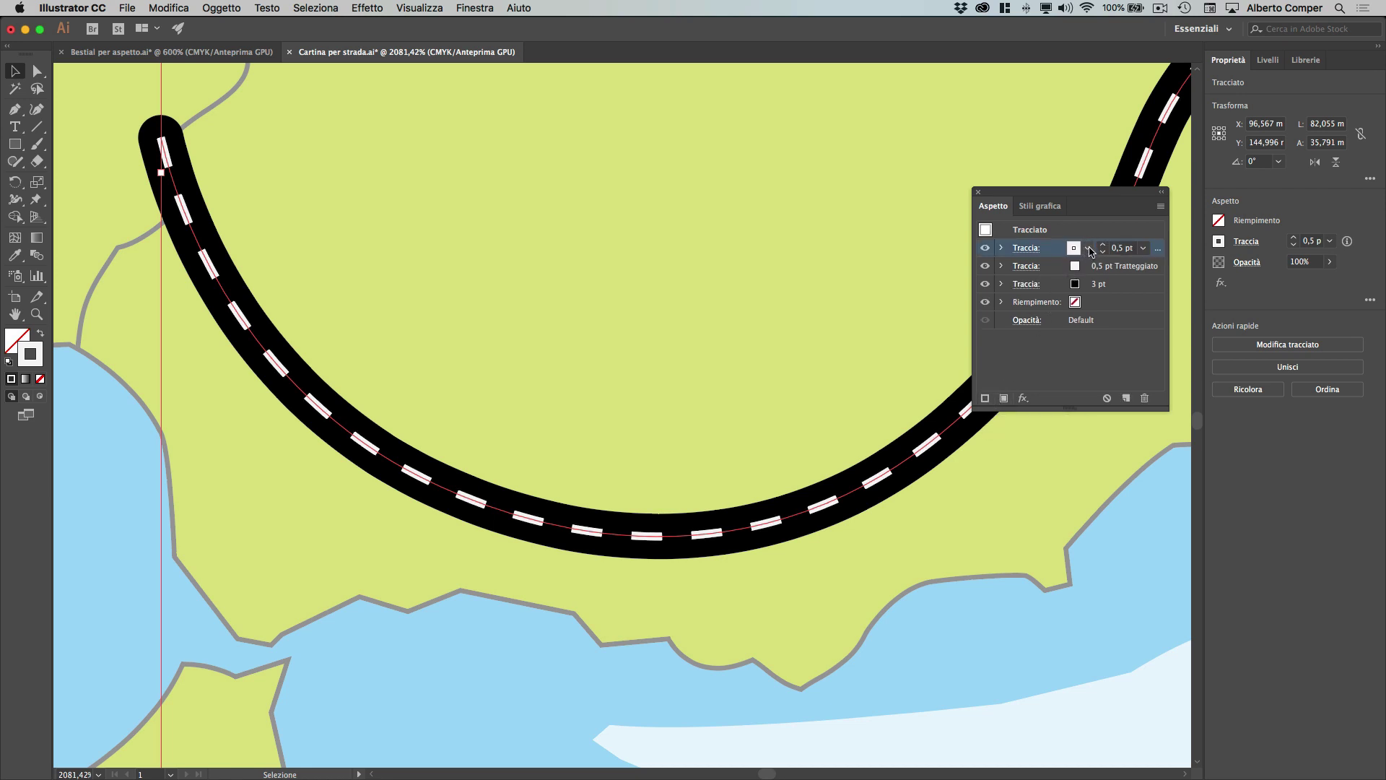
pyautogui.click(1103, 245)
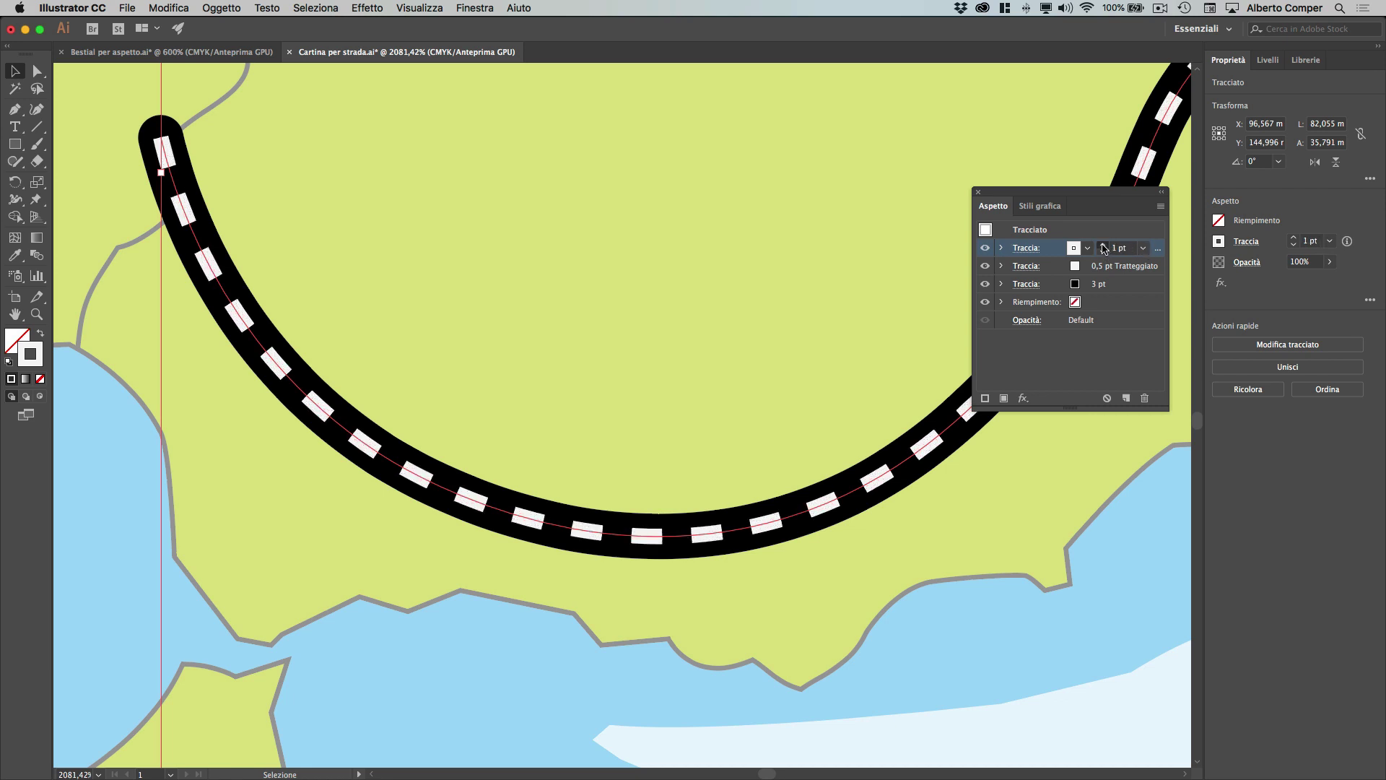
pyautogui.click(1103, 245)
pyautogui.click(1103, 245)
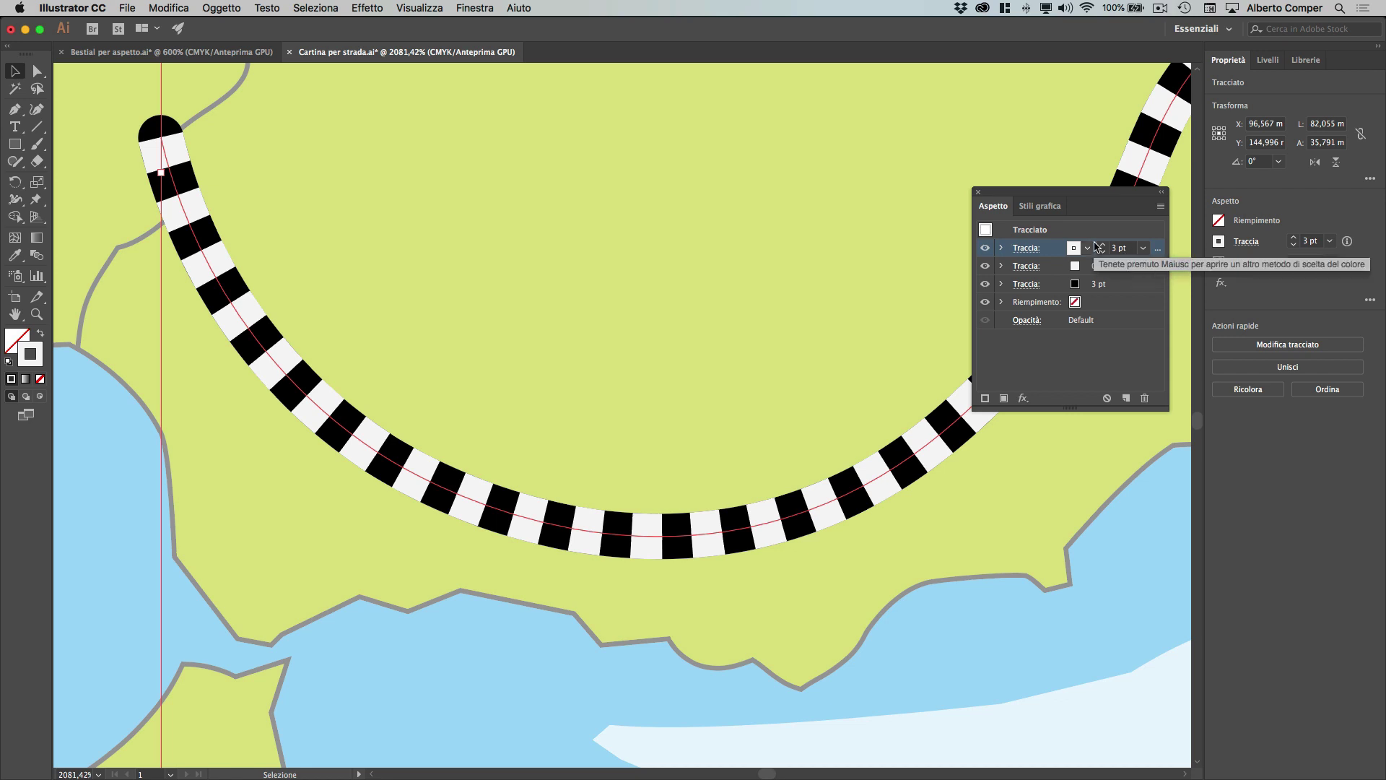
pyautogui.click(1100, 245)
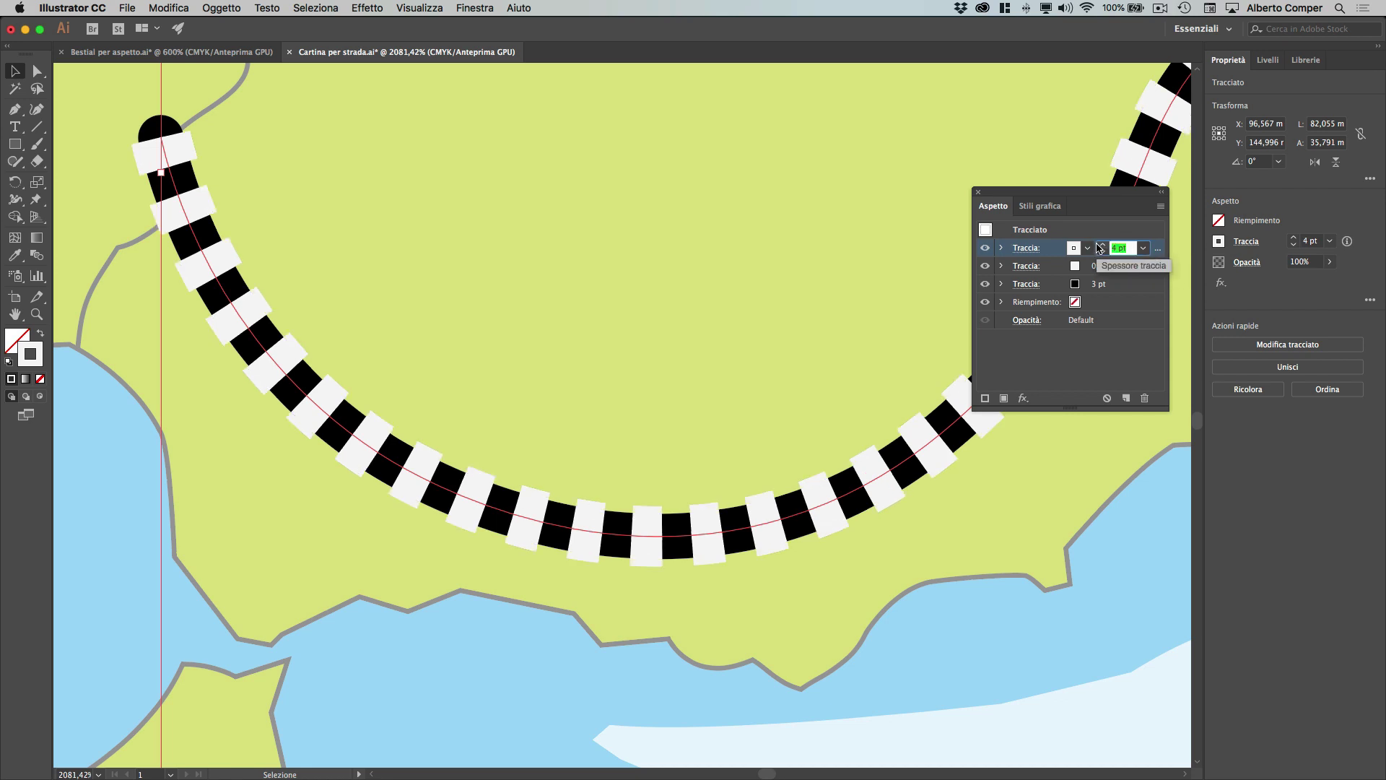
pyautogui.write('3,')
pyautogui.write('6')
pyautogui.press('Return')
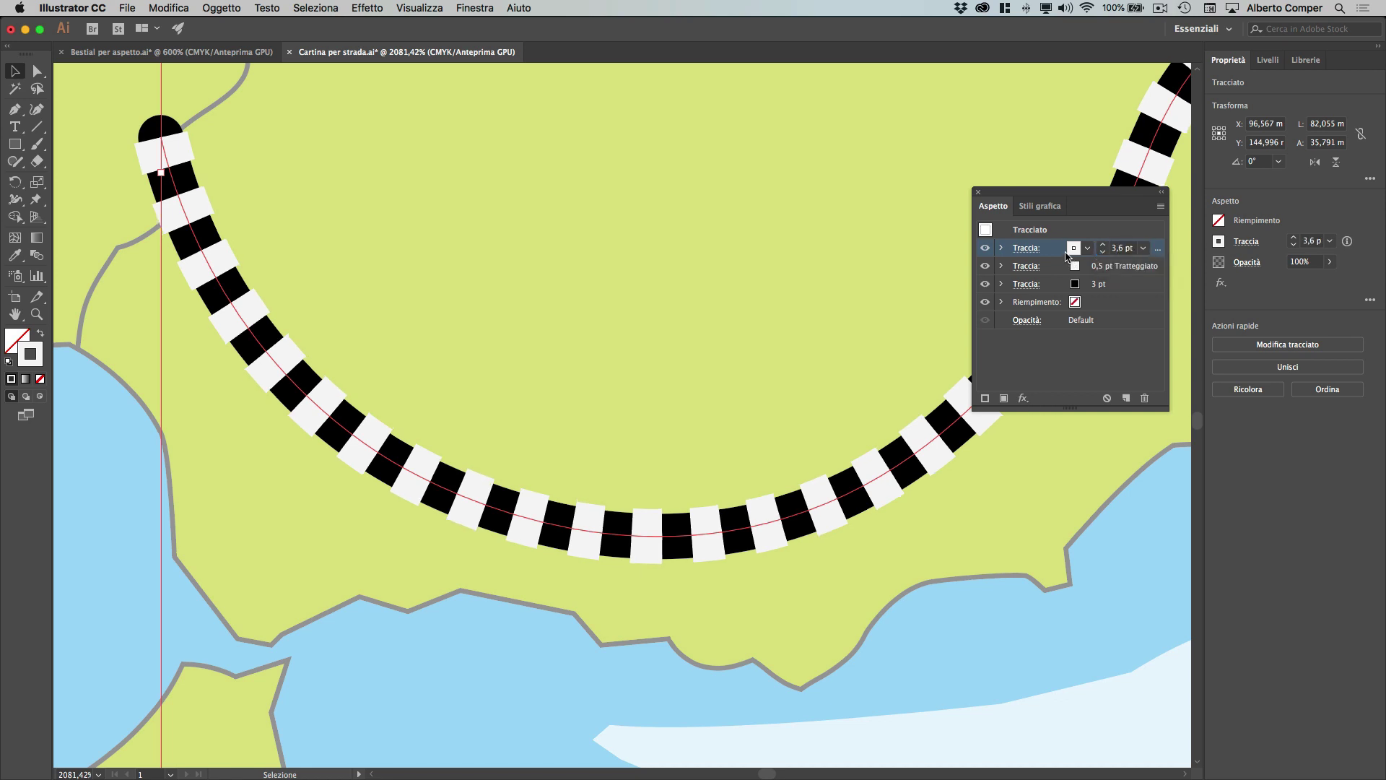
# Step: Make the 3,6 pt stroke solid black and move it below the other strokes
pyautogui.click(1071, 249)
pyautogui.click(951, 272)
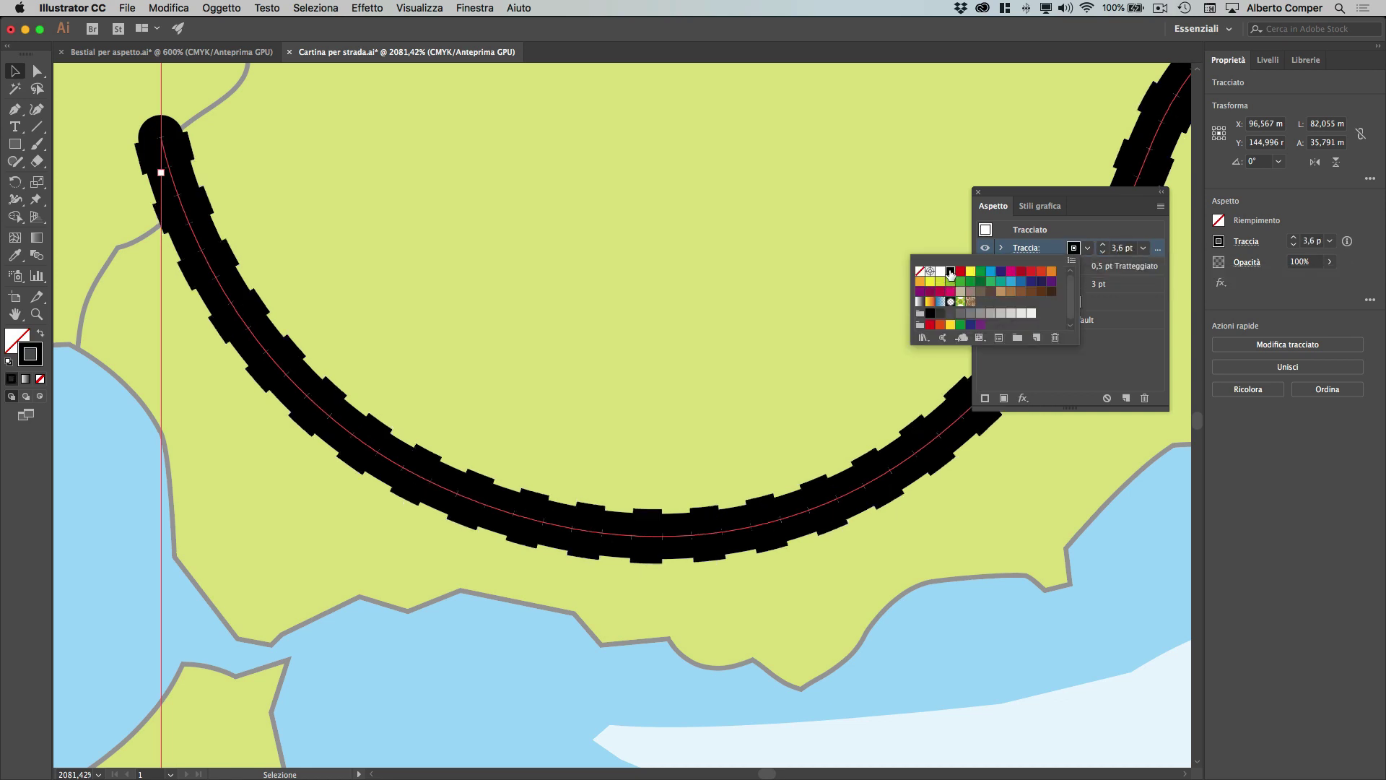
pyautogui.click(1153, 308)
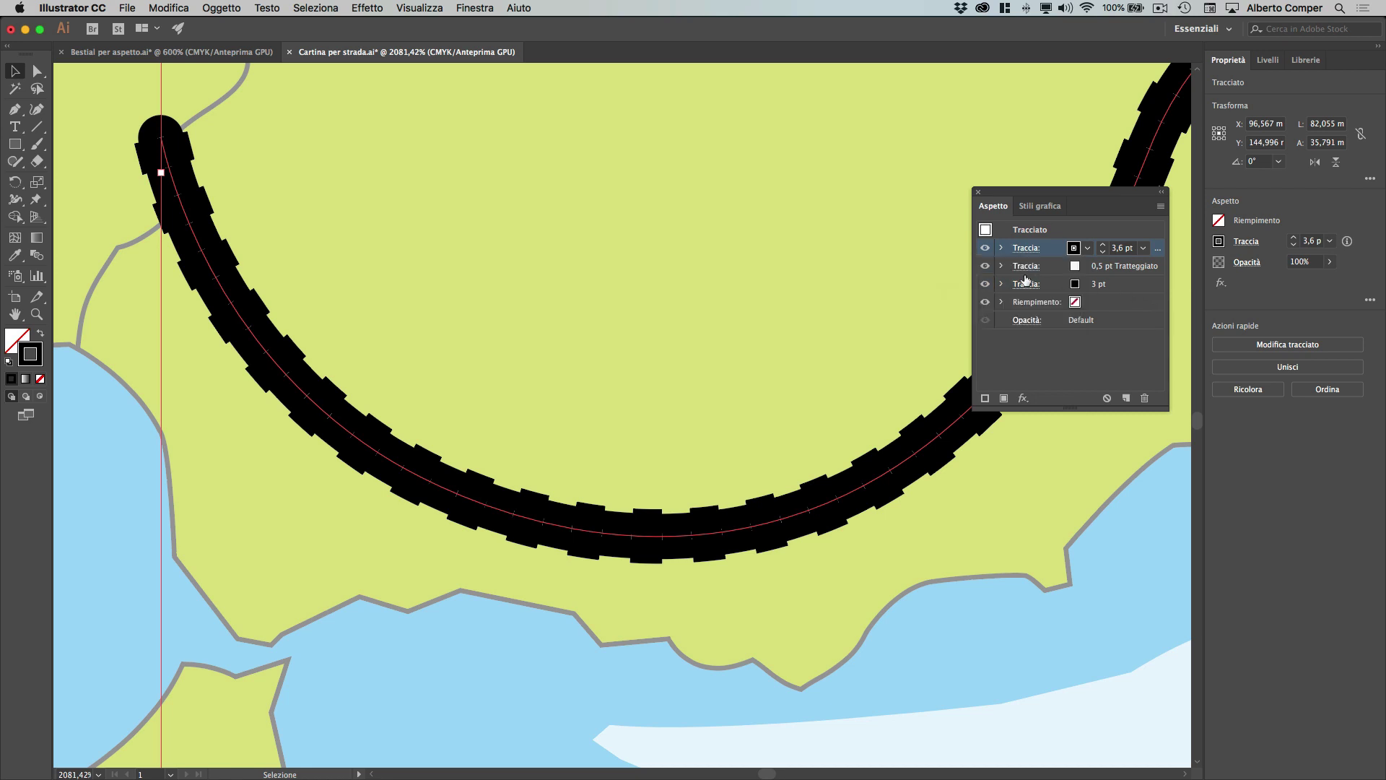
pyautogui.click(1025, 248)
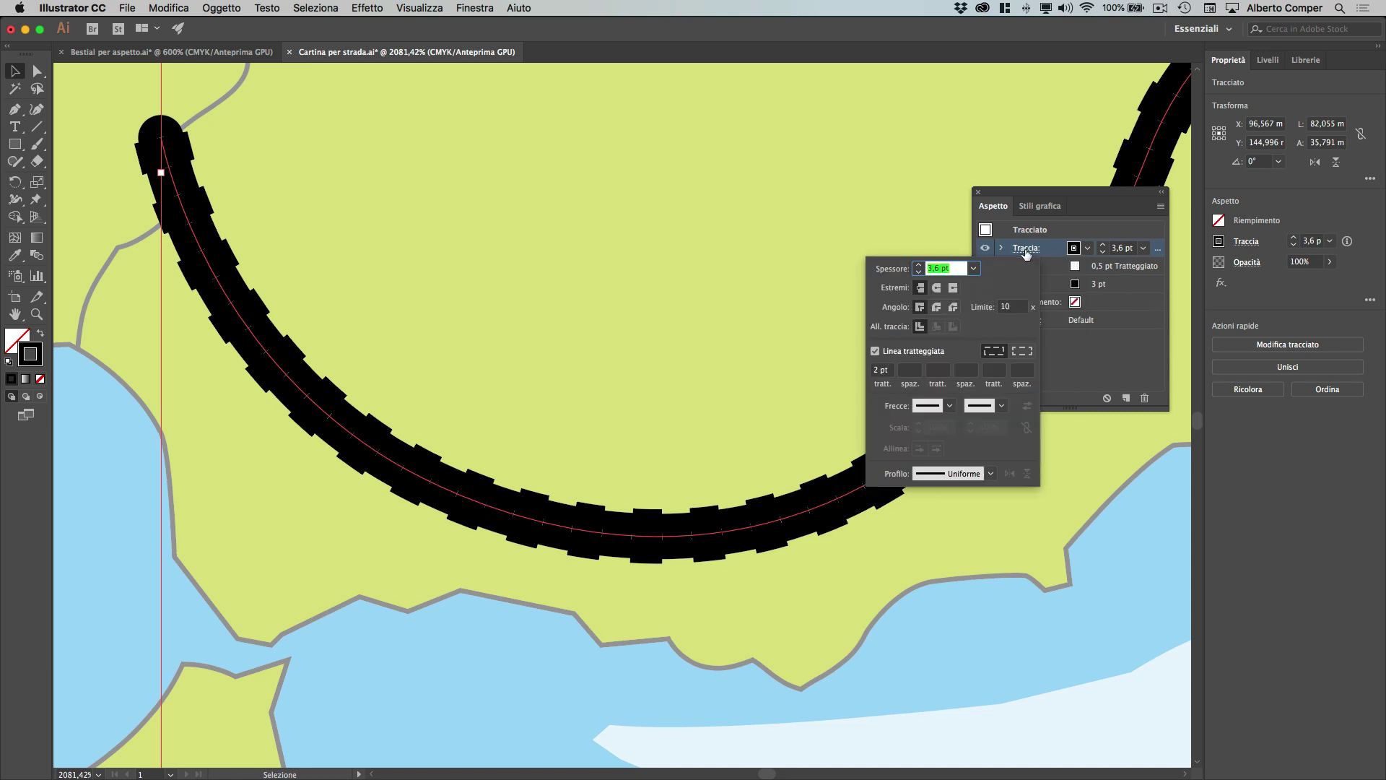
pyautogui.click(875, 351)
pyautogui.click(1095, 339)
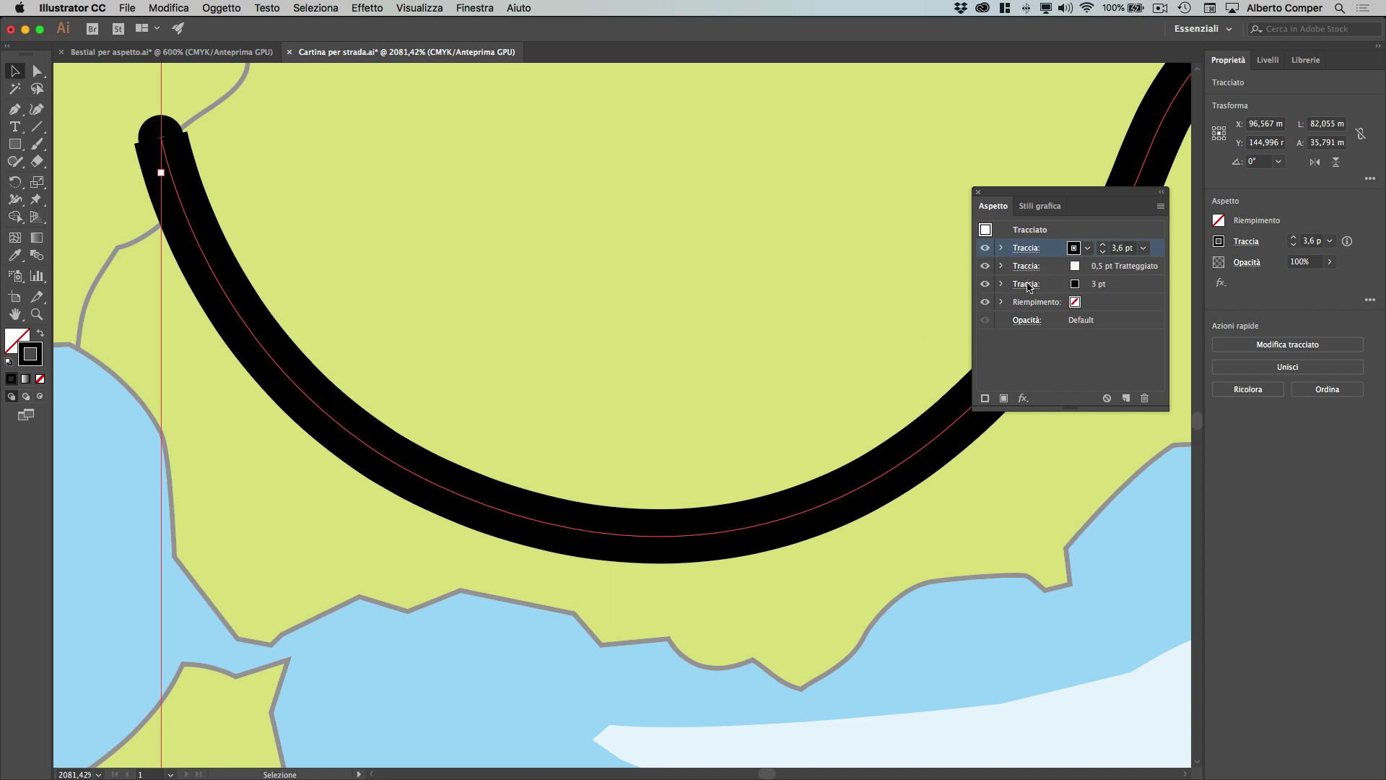
pyautogui.moveTo(1056, 251); pyautogui.dragTo(1052, 295)
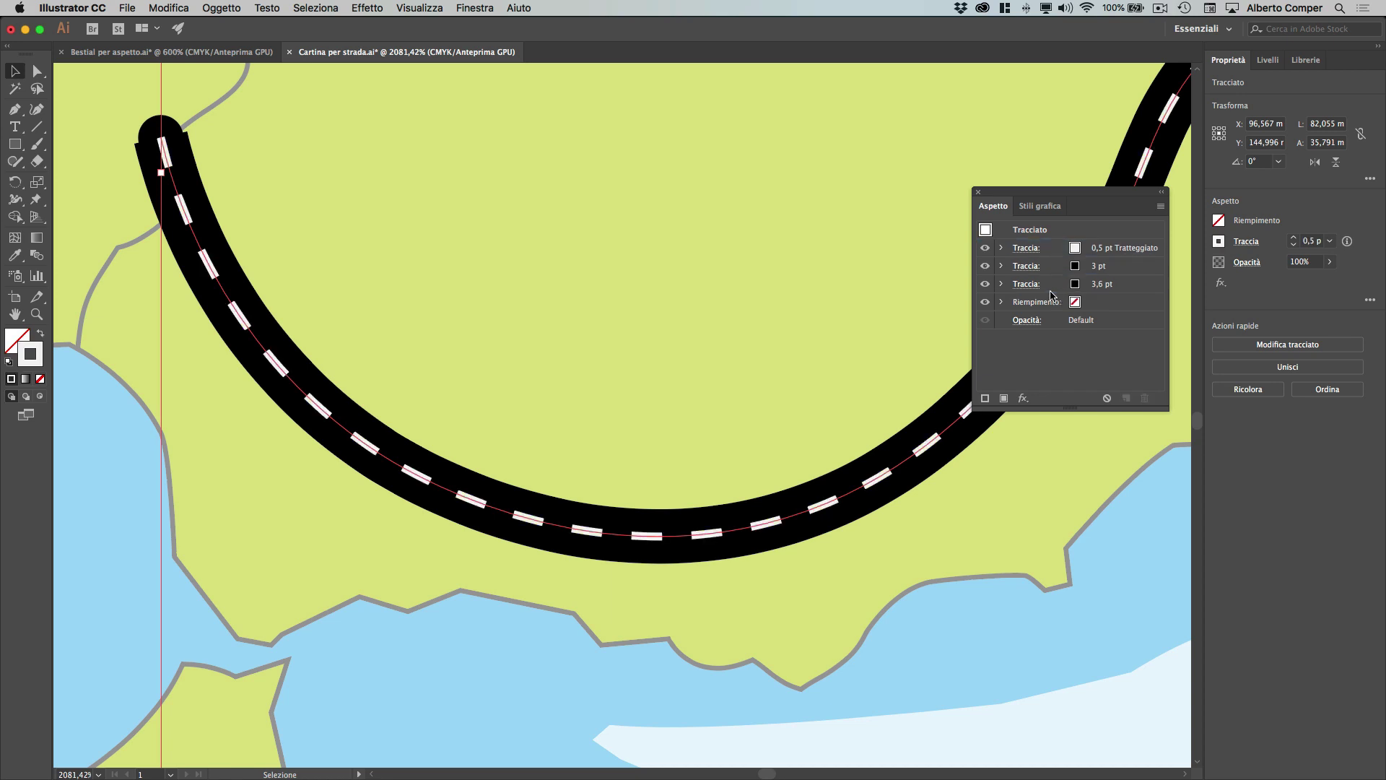
# Step: Recolour the bottom 3,6 pt stroke green and deselect the road to preview it
pyautogui.click(1078, 288)
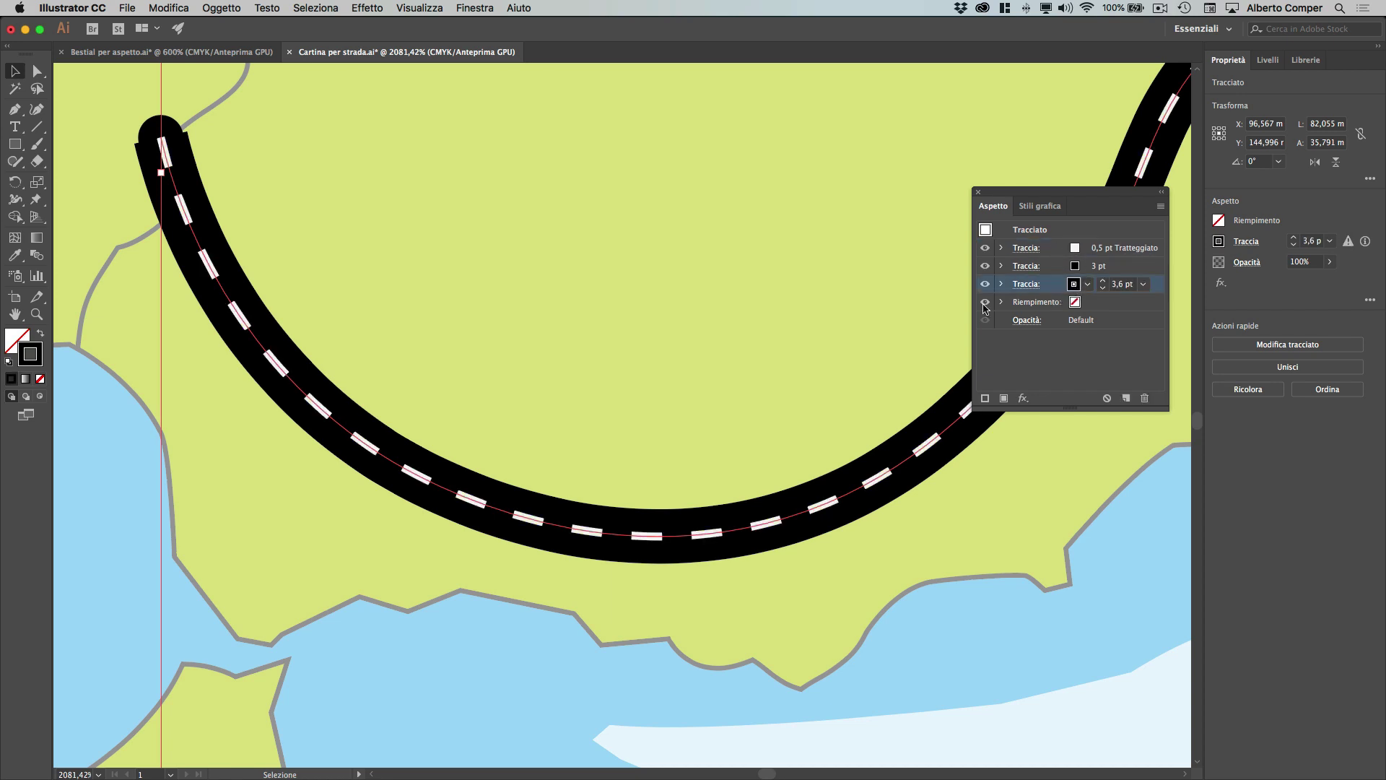
pyautogui.click(1074, 284)
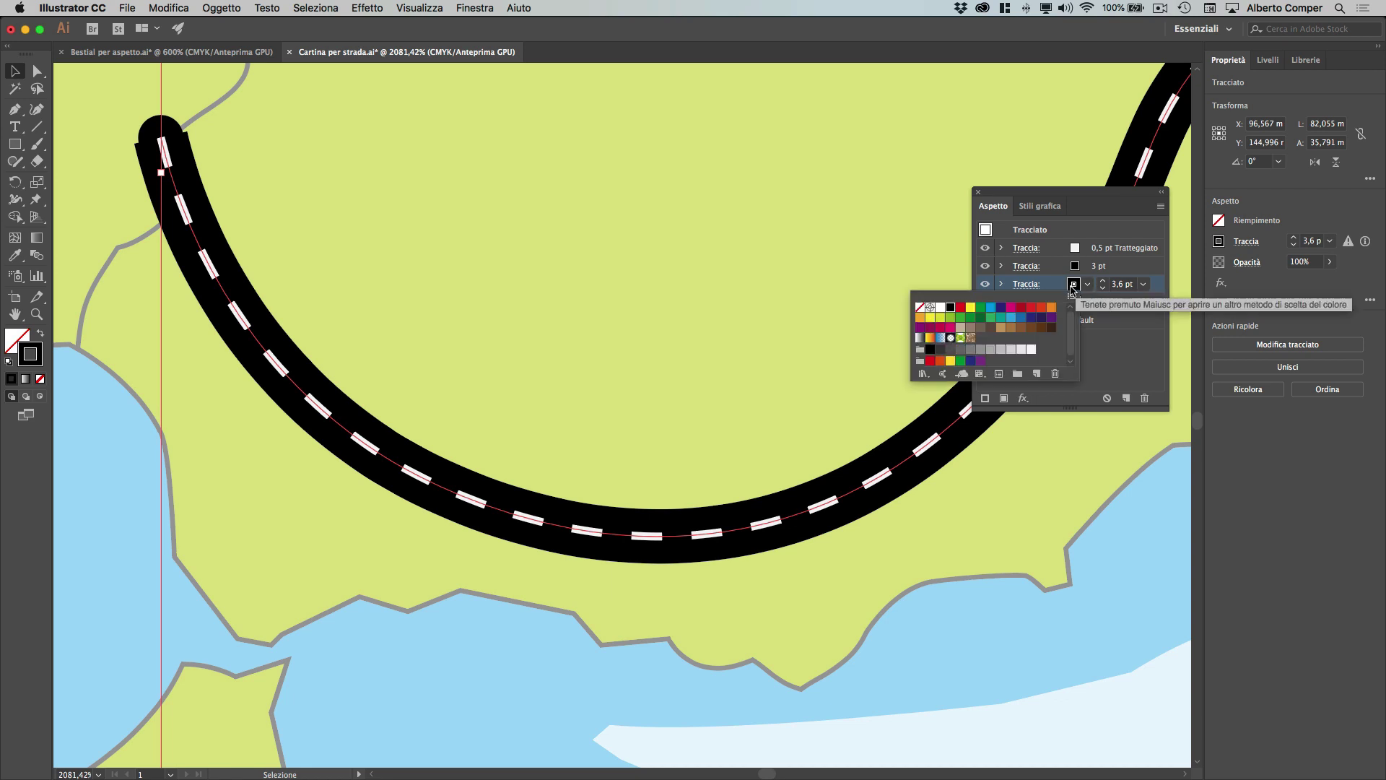
pyautogui.click(981, 308)
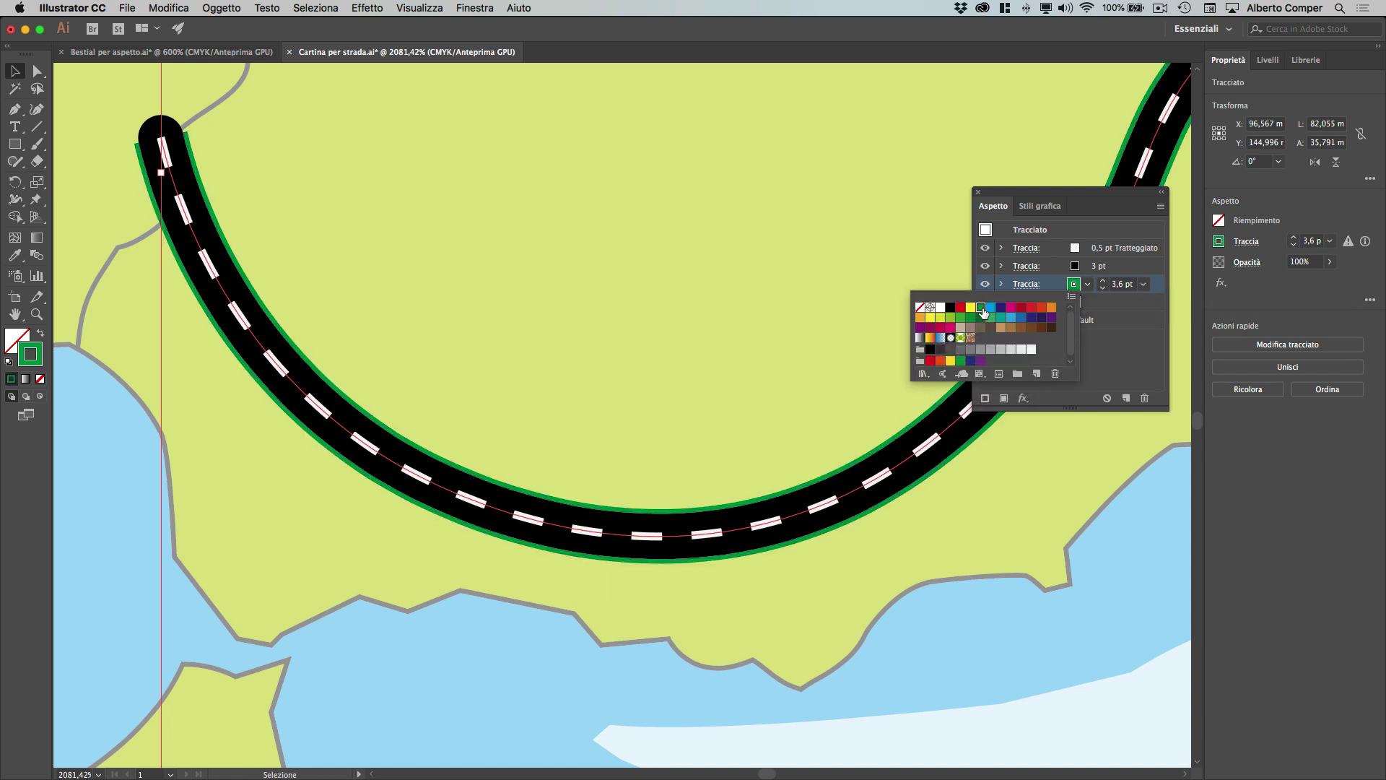
pyautogui.click(755, 349)
pyautogui.click(736, 390)
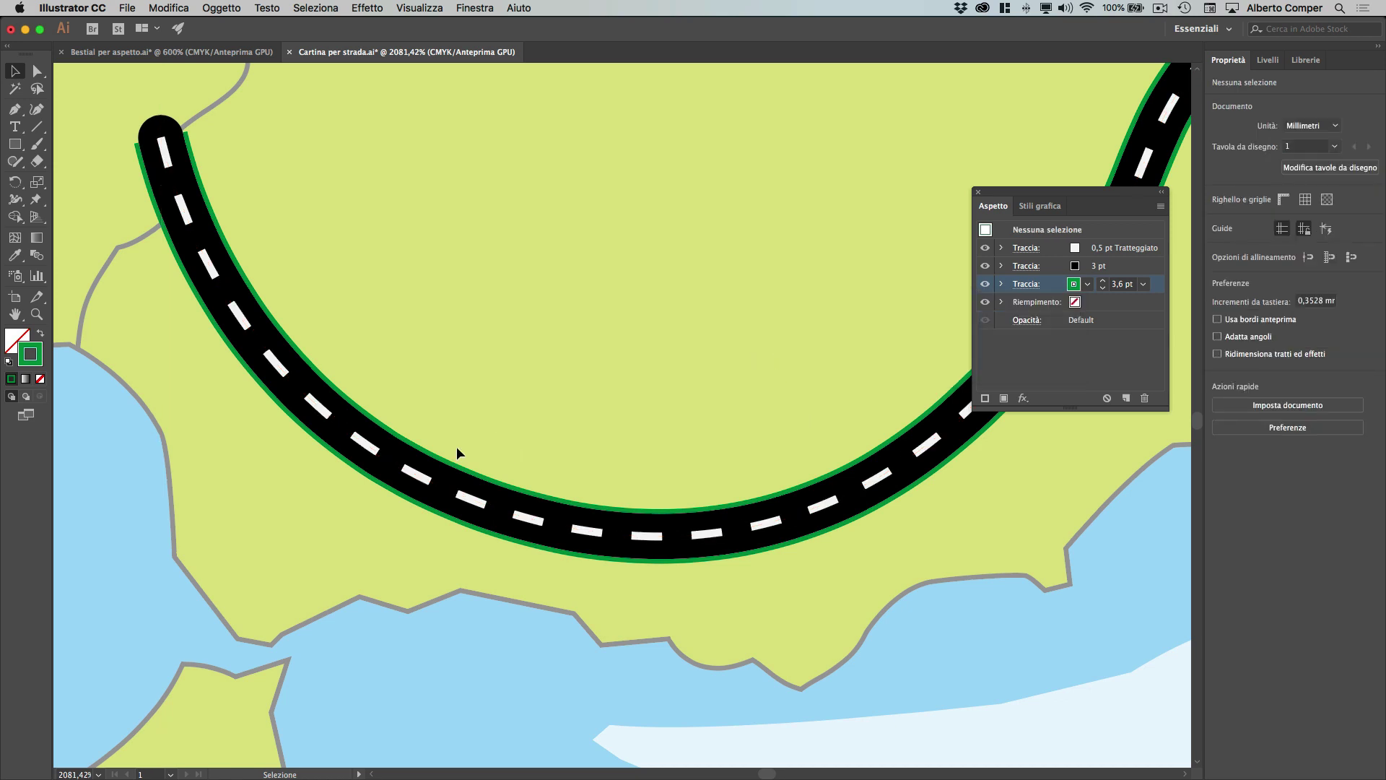
# Step: Zoom out to view the whole road, then reselect the road path
pyautogui.scroll(5, 456, 447)
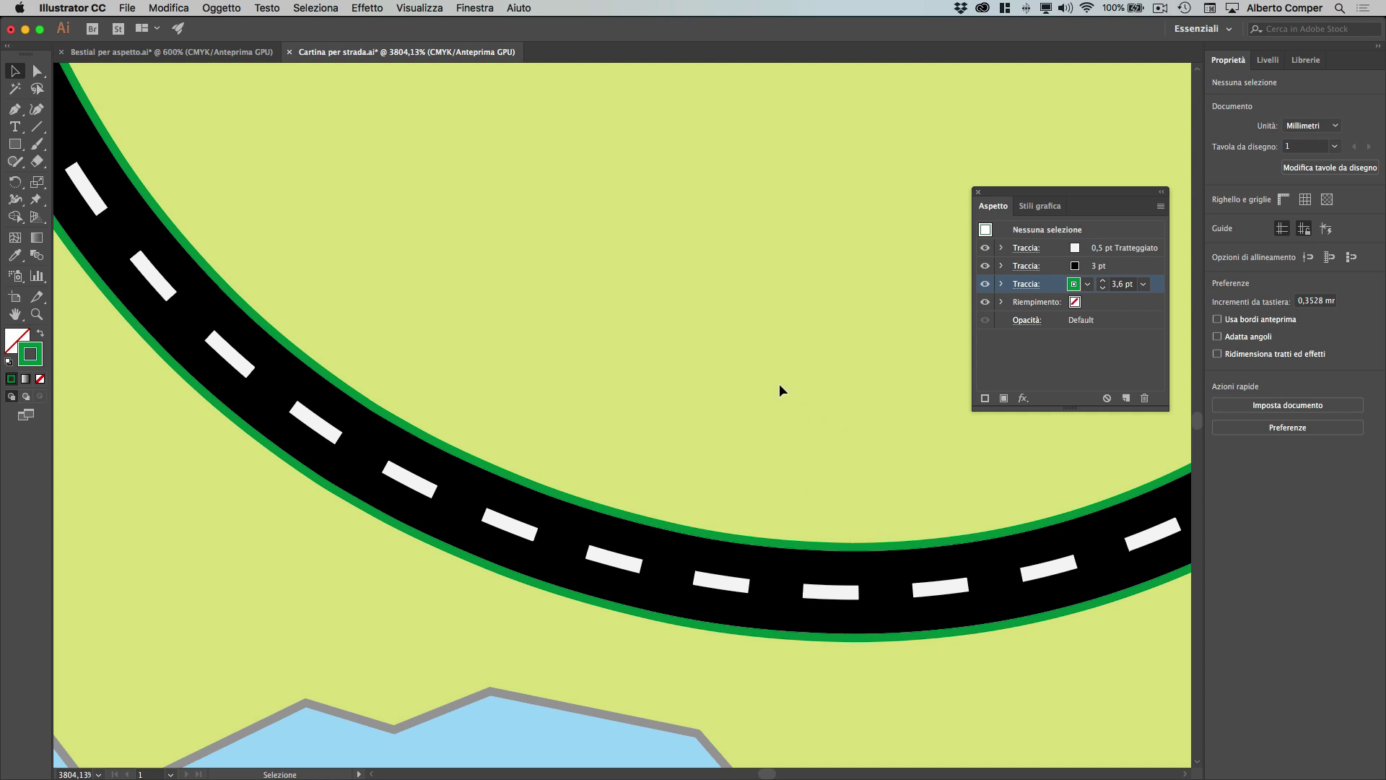
pyautogui.scroll(-3, 713, 389)
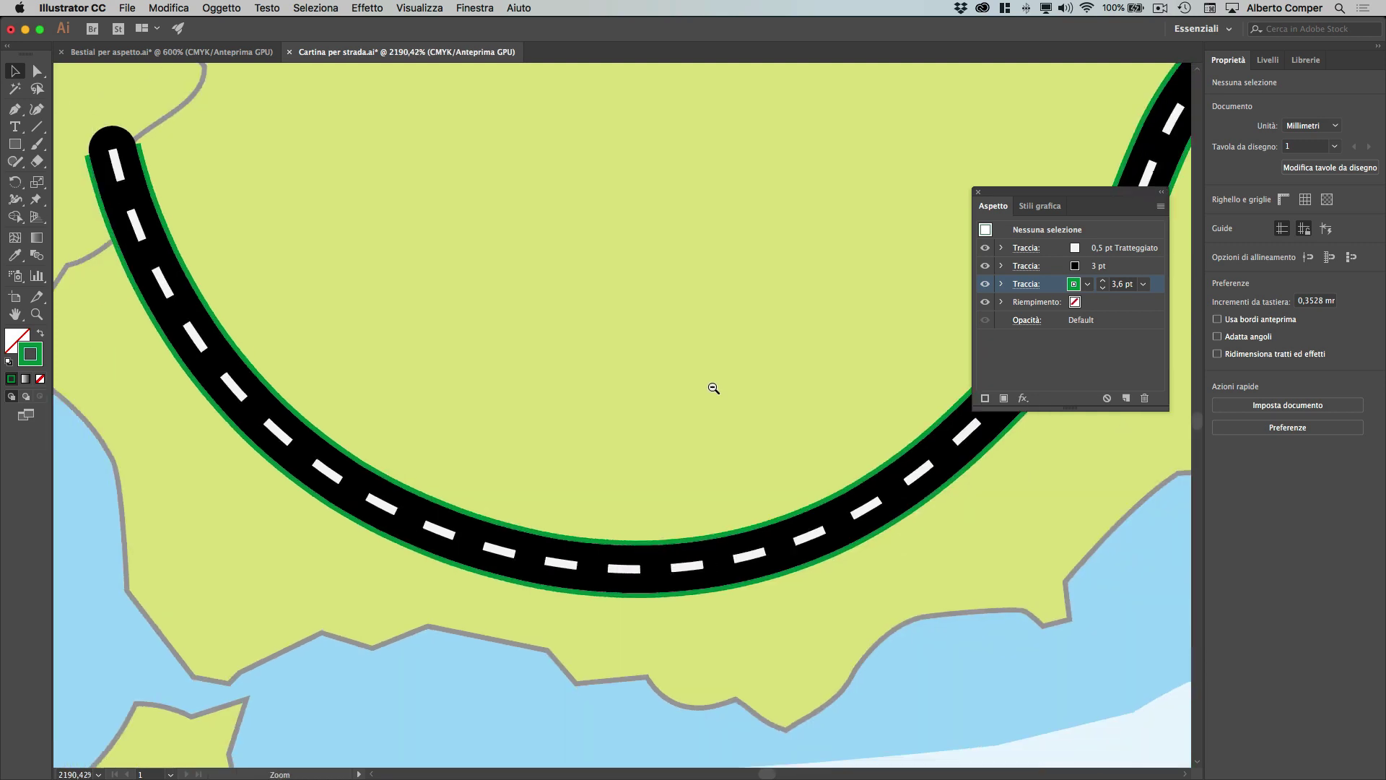
pyautogui.scroll(-2, 713, 388)
pyautogui.scroll(-2, 713, 389)
pyautogui.moveTo(717, 319); pyautogui.dragTo(590, 288)
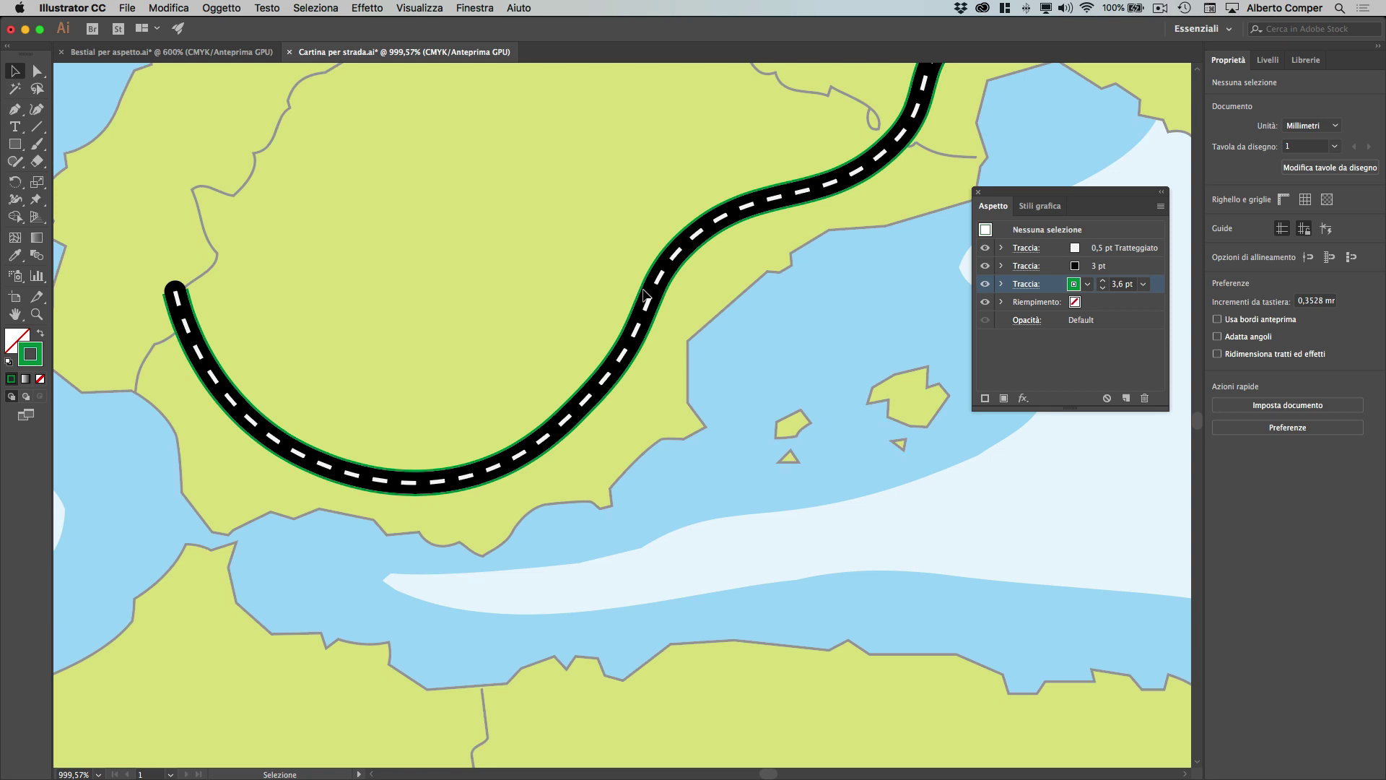
pyautogui.click(670, 271)
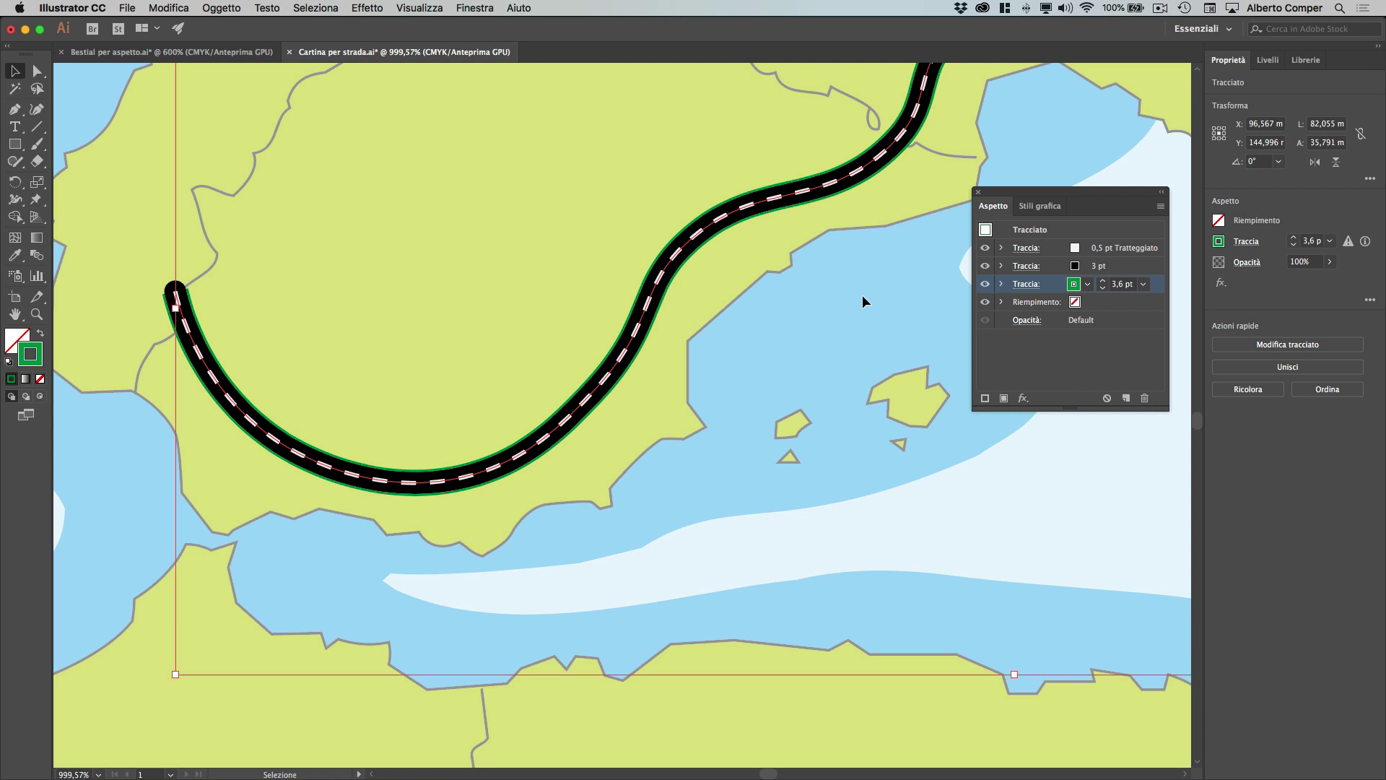
# Step: From Window > Graphic Styles, save the selected road's appearance as a new graphic style
pyautogui.click(487, 7)
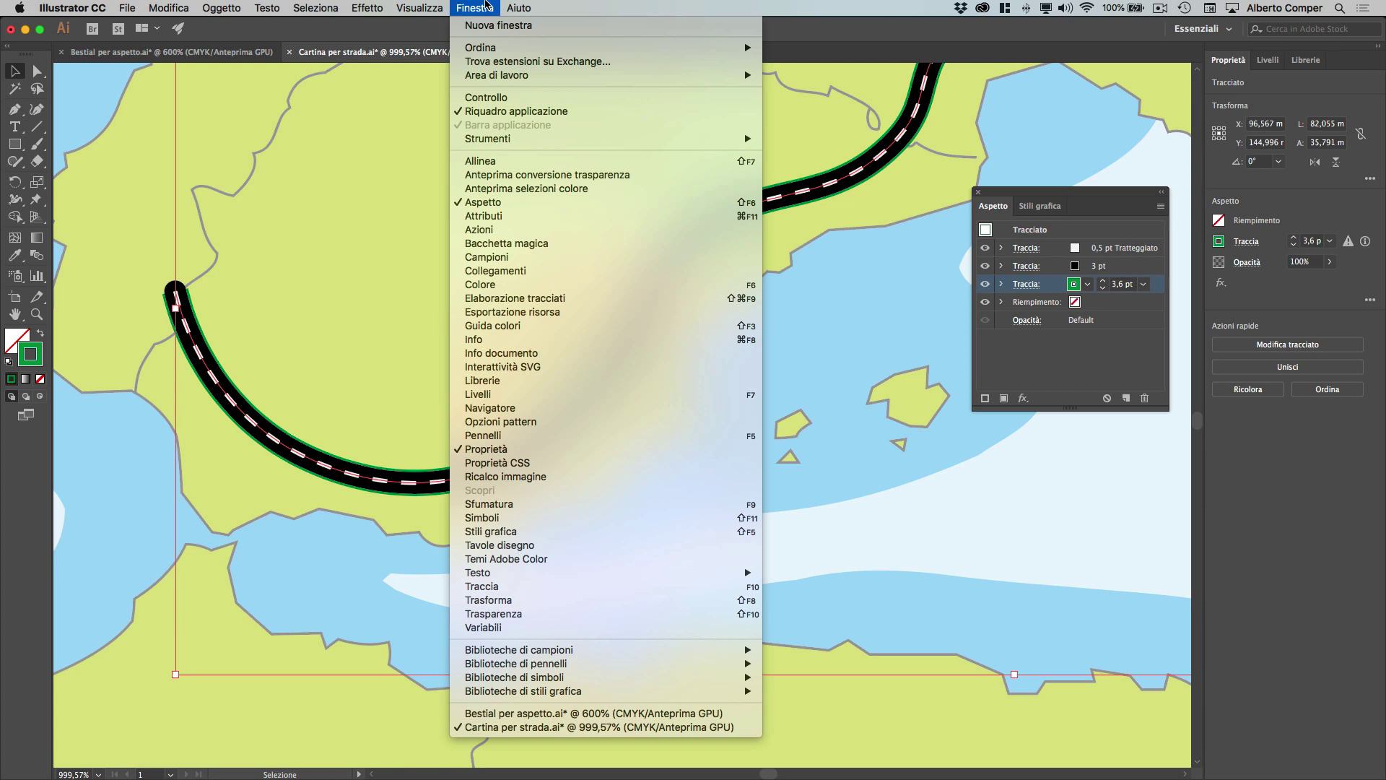
pyautogui.click(494, 532)
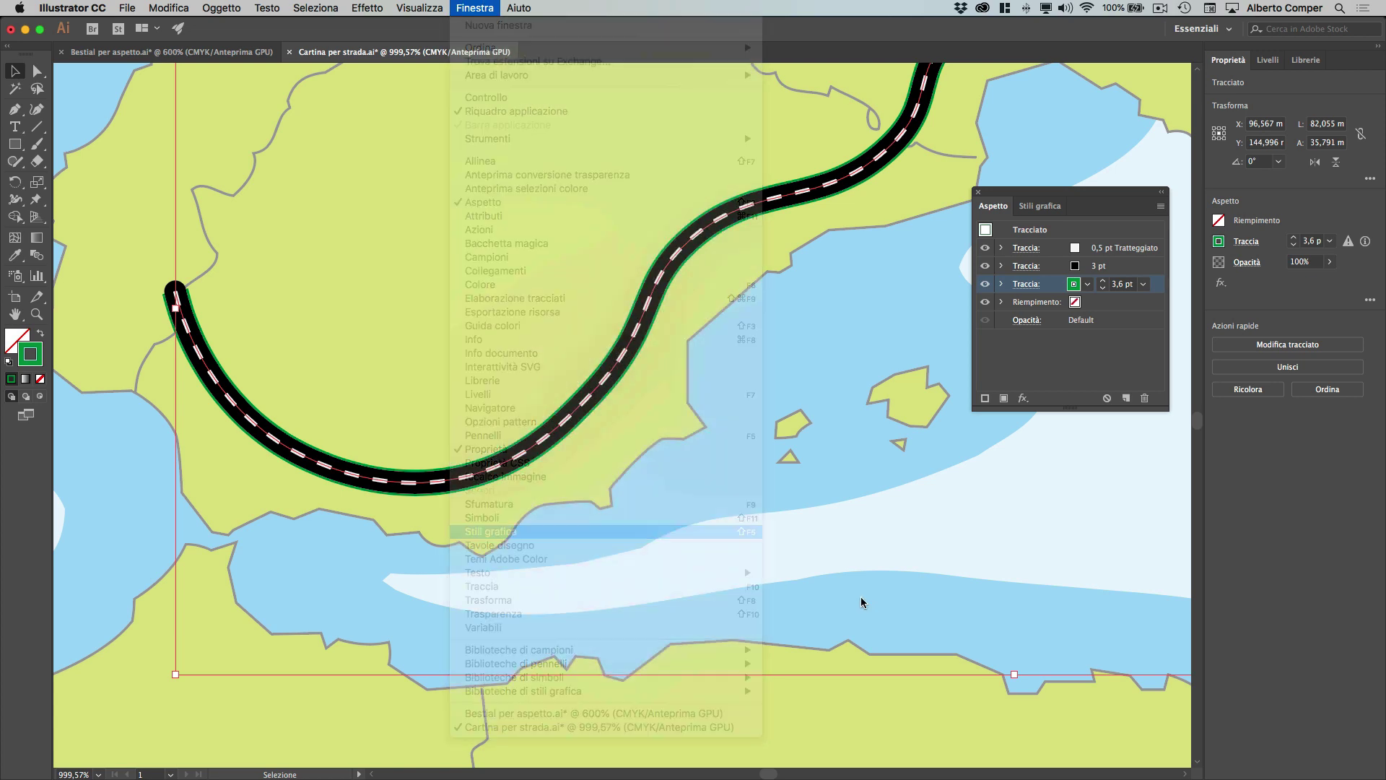
pyautogui.click(1126, 398)
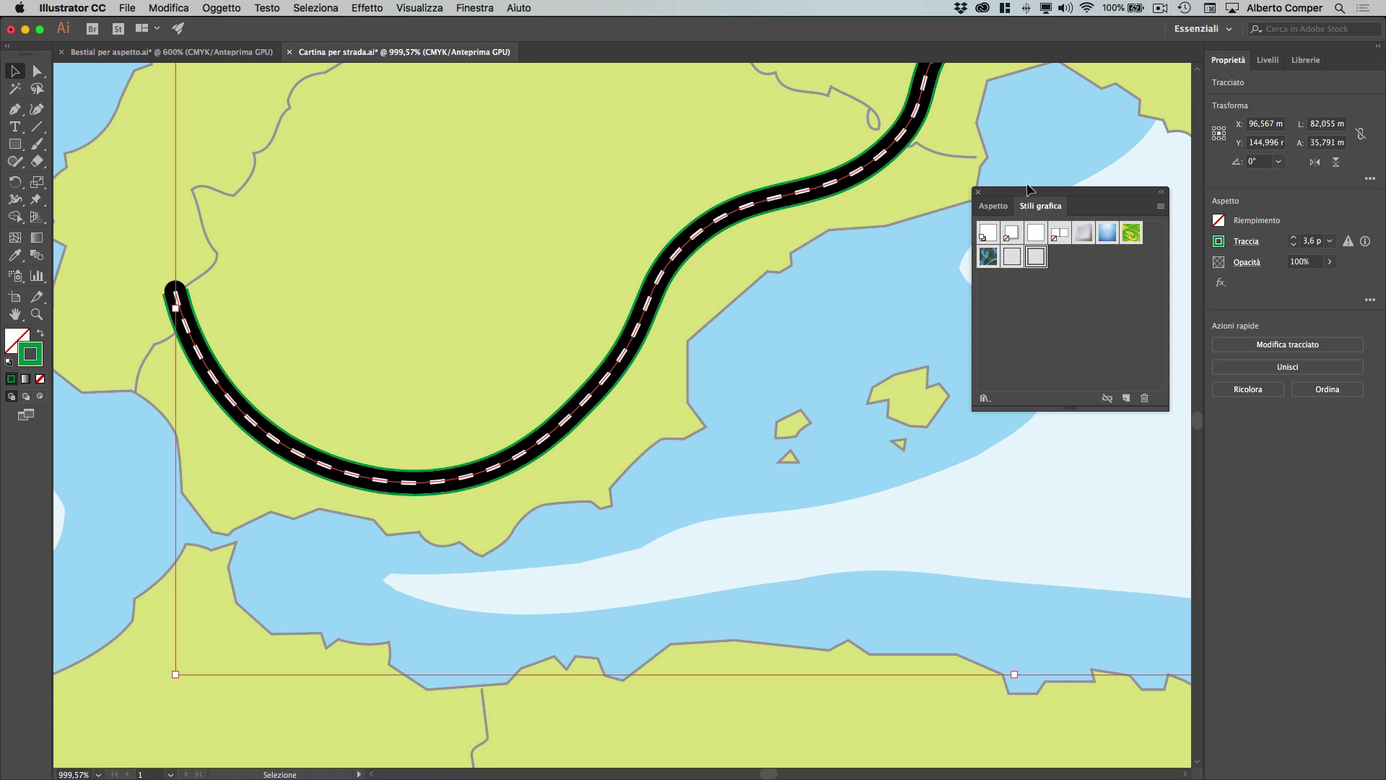
pyautogui.moveTo(1029, 188); pyautogui.dragTo(1104, 361)
pyautogui.click(812, 262)
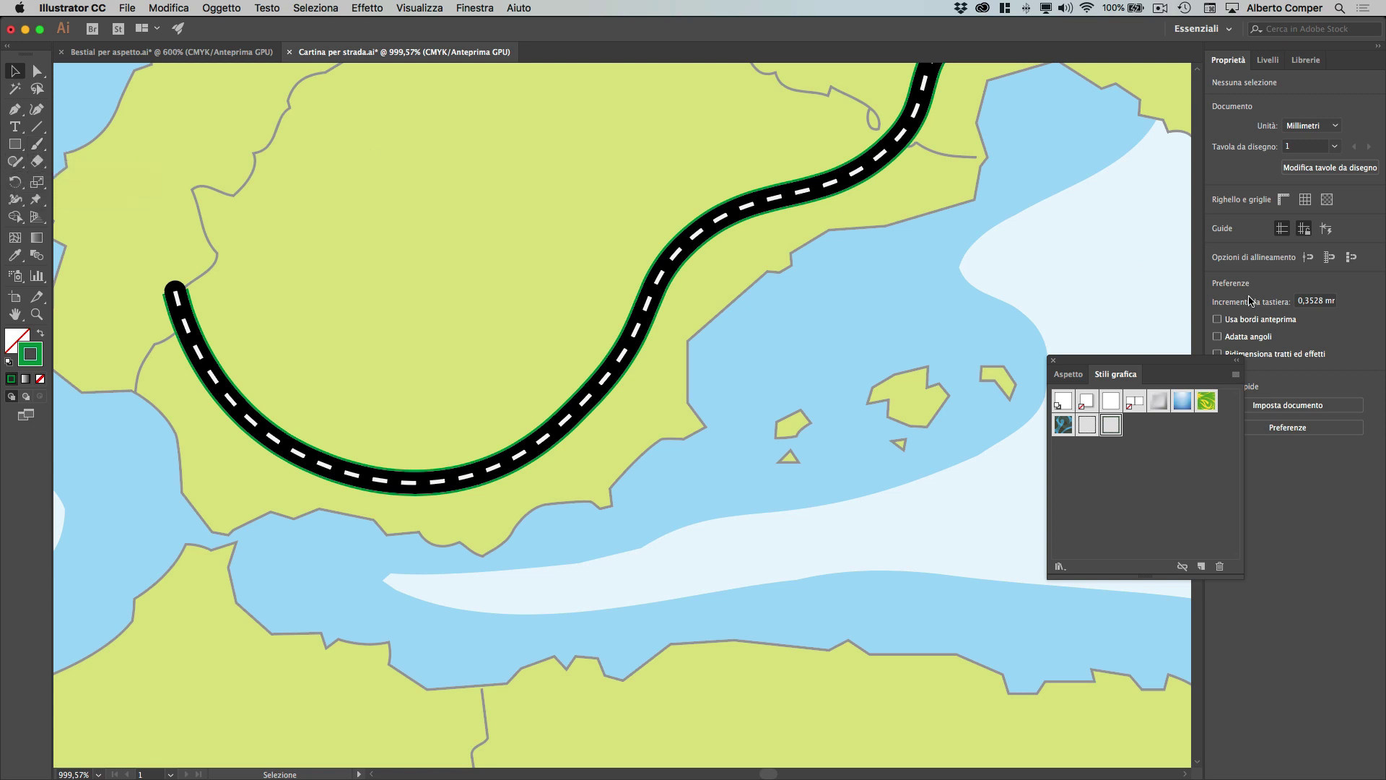
# Step: Reset default fill and stroke and draw a new winding Curvature path down across the sea
pyautogui.click(8, 361)
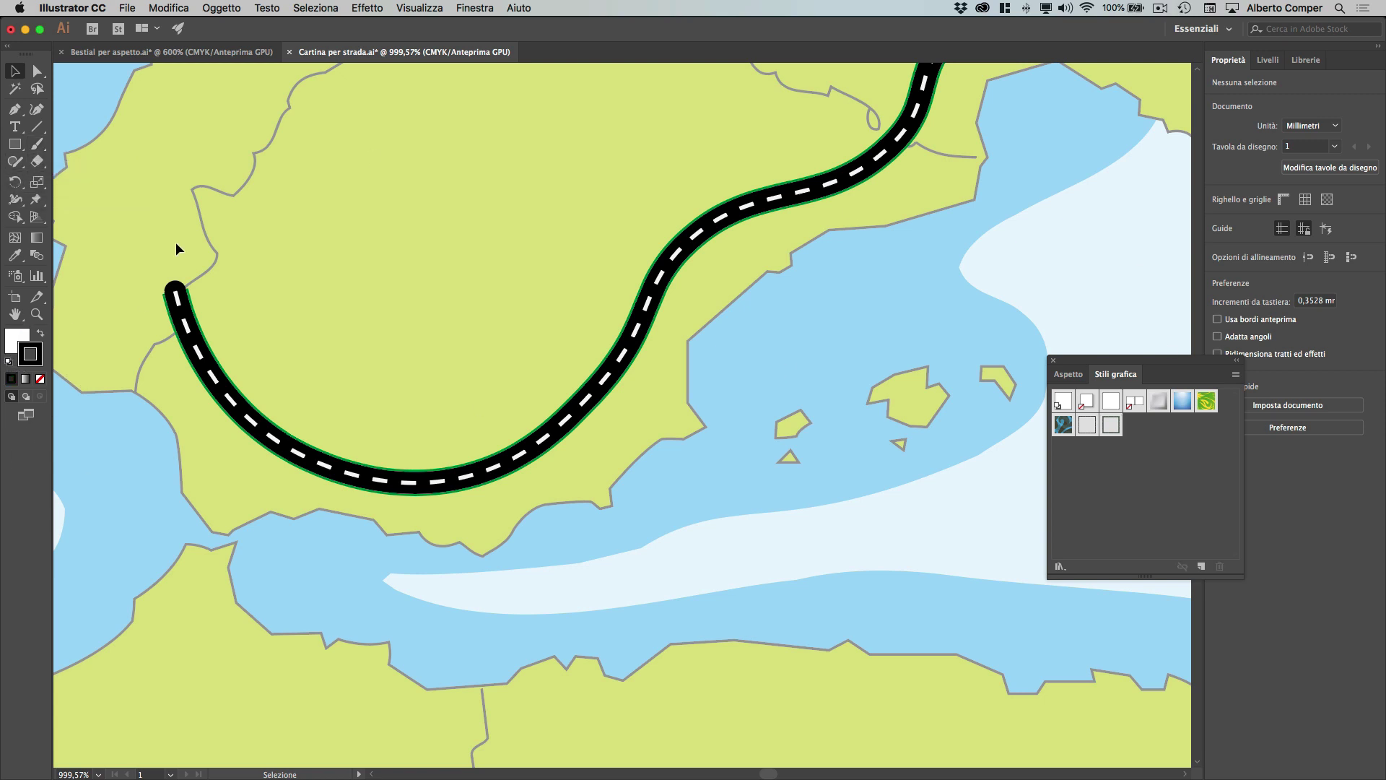
pyautogui.click(36, 109)
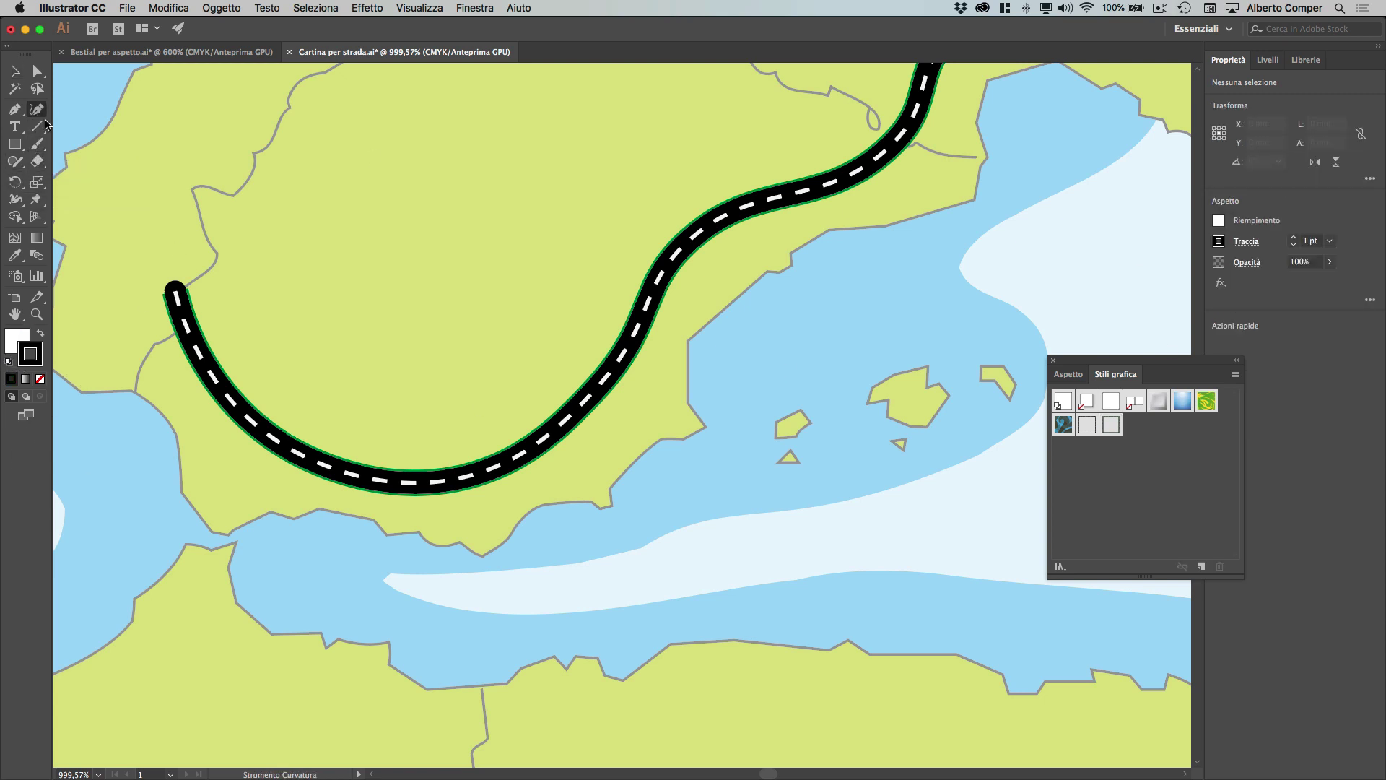
pyautogui.click(324, 205)
pyautogui.click(469, 142)
pyautogui.click(495, 195)
pyautogui.click(490, 308)
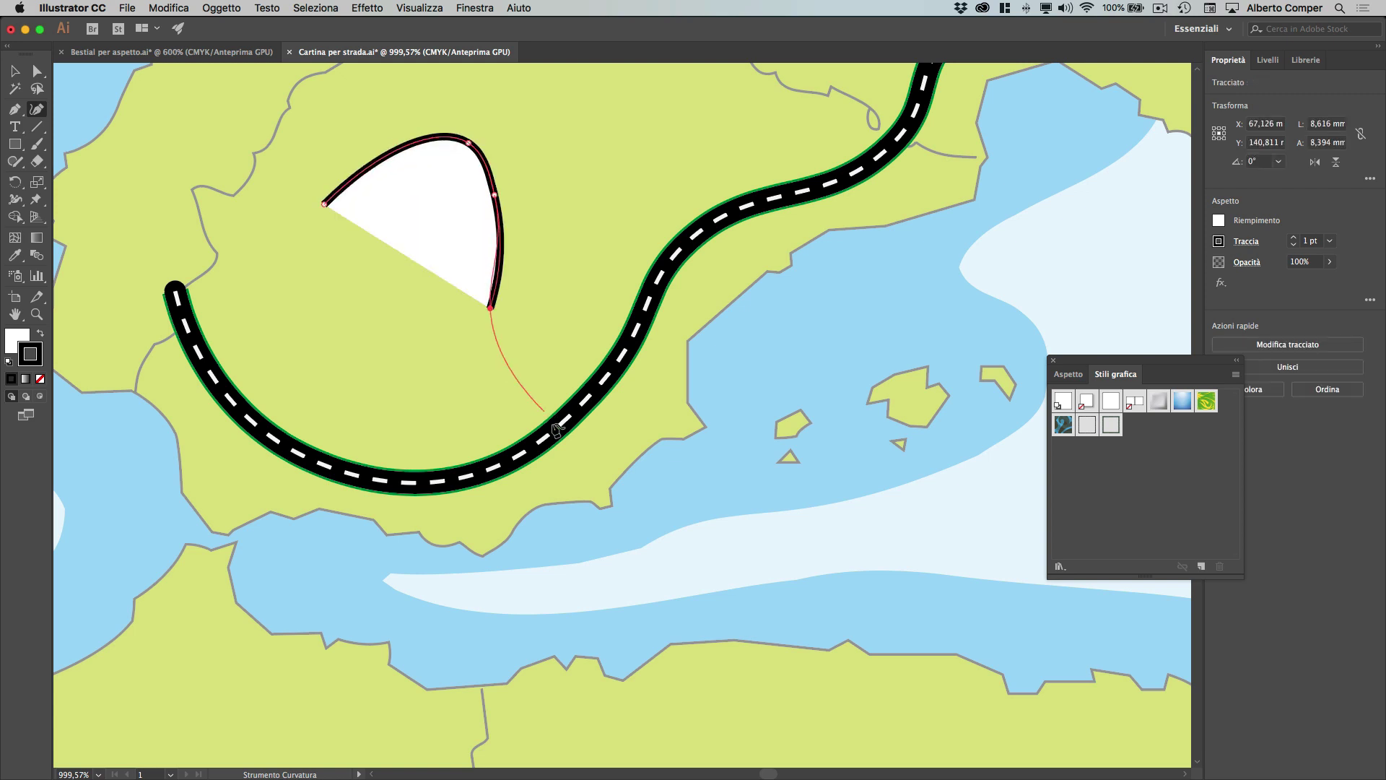
pyautogui.click(545, 413)
pyautogui.click(764, 495)
pyautogui.click(884, 417)
pyautogui.click(985, 582)
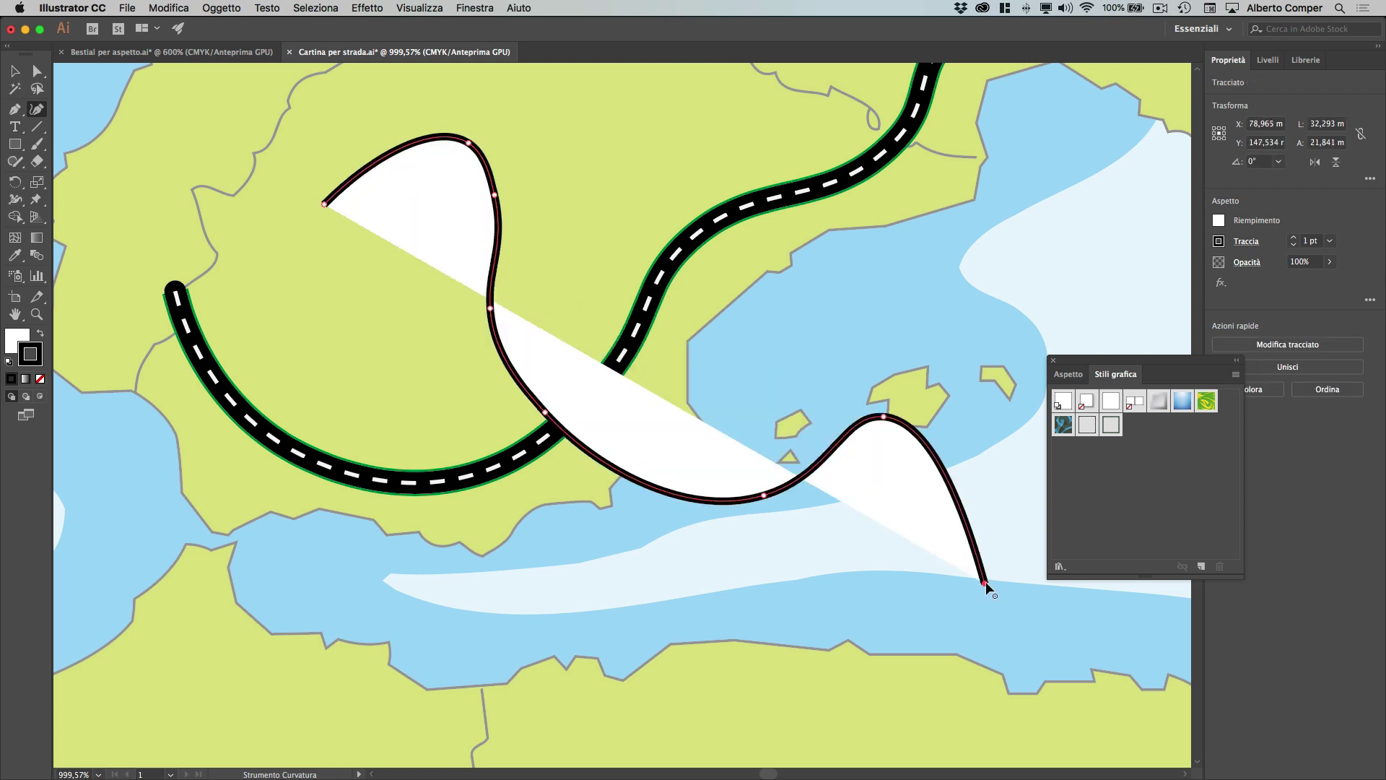
pyautogui.keyDown('ctrl'); pyautogui.click(1015, 639); pyautogui.keyUp('ctrl')
# Step: Apply the Stile grafica 2 graphic style to the new path and deselect it
pyautogui.keyDown('ctrl'); pyautogui.click(968, 534); pyautogui.keyUp('ctrl')
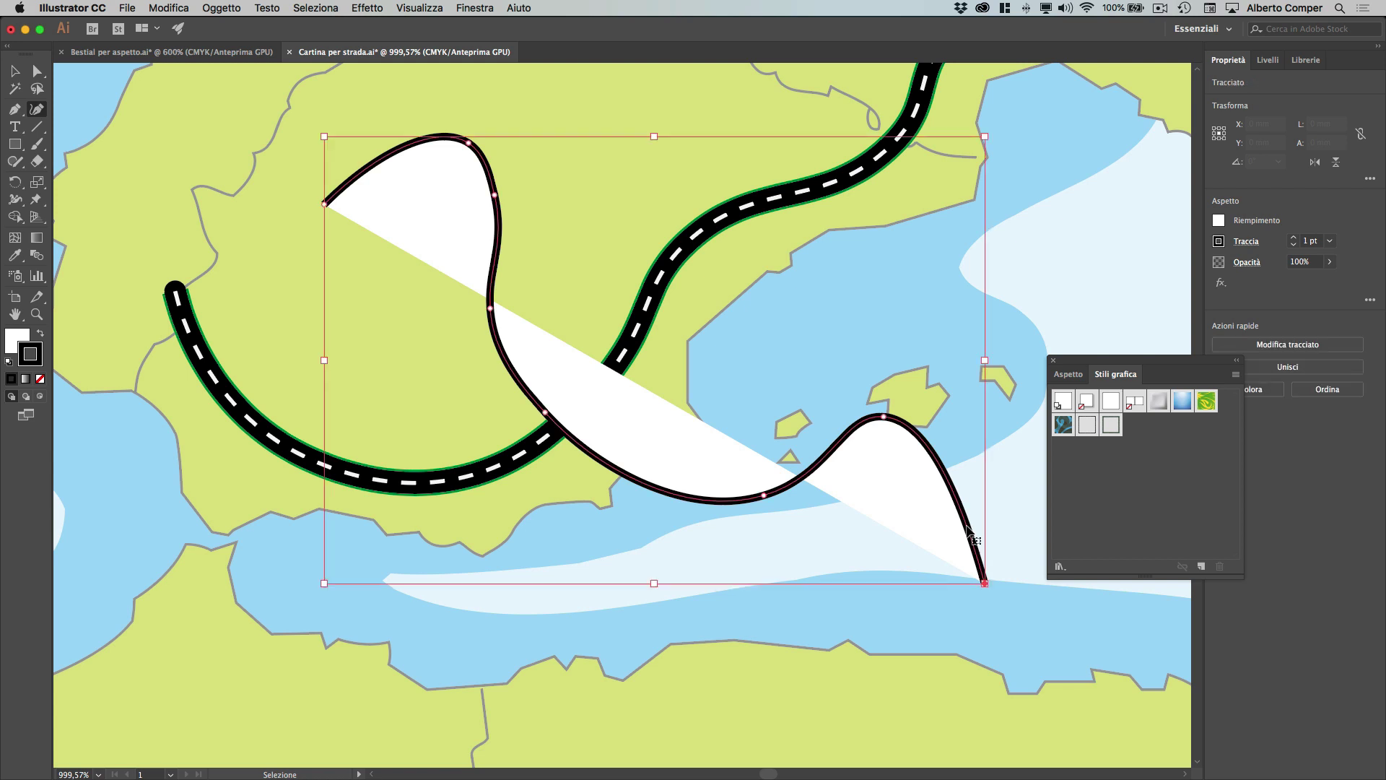
pyautogui.click(1111, 426)
pyautogui.keyDown('ctrl'); pyautogui.click(469, 382); pyautogui.keyUp('ctrl')
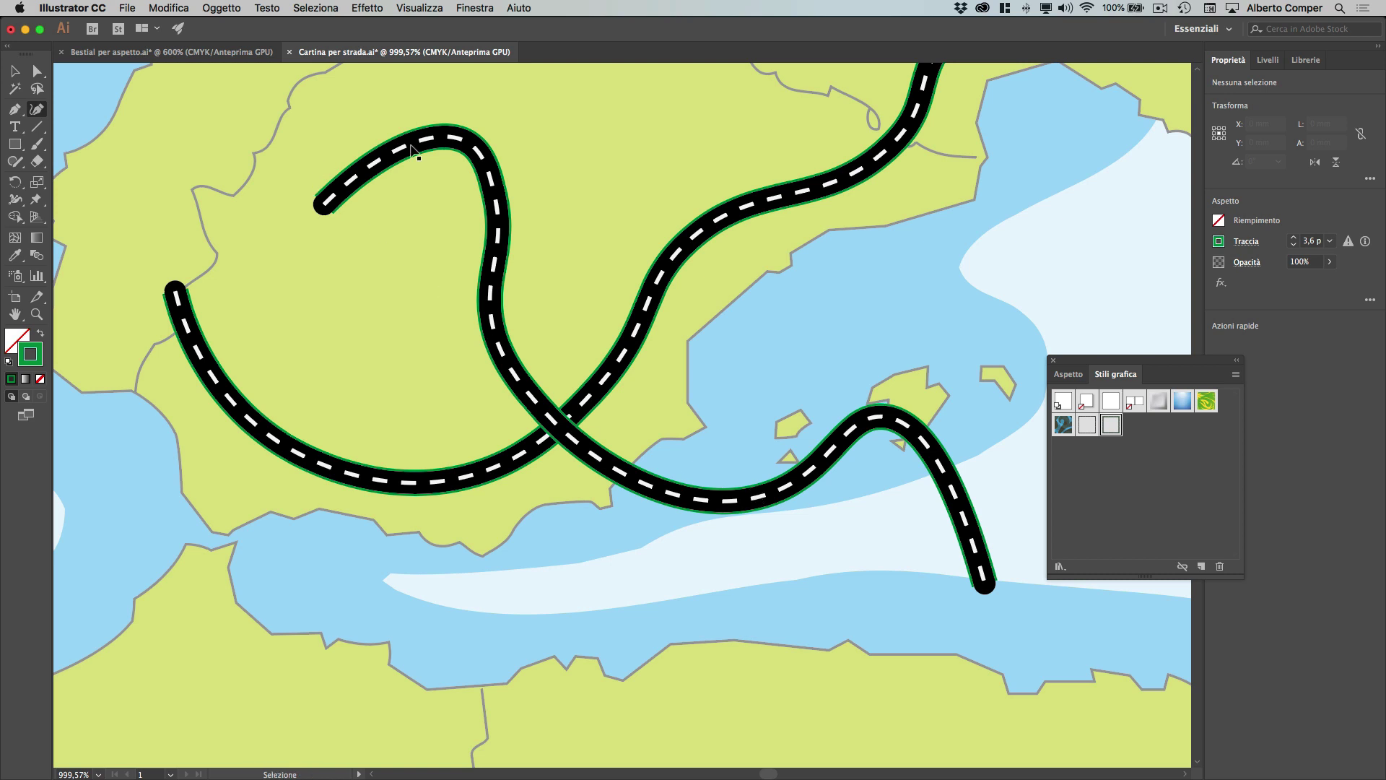
# Step: Drag the new road's anchor points to lower its upper bend and stretch its lower section over the sea
pyautogui.press('v')
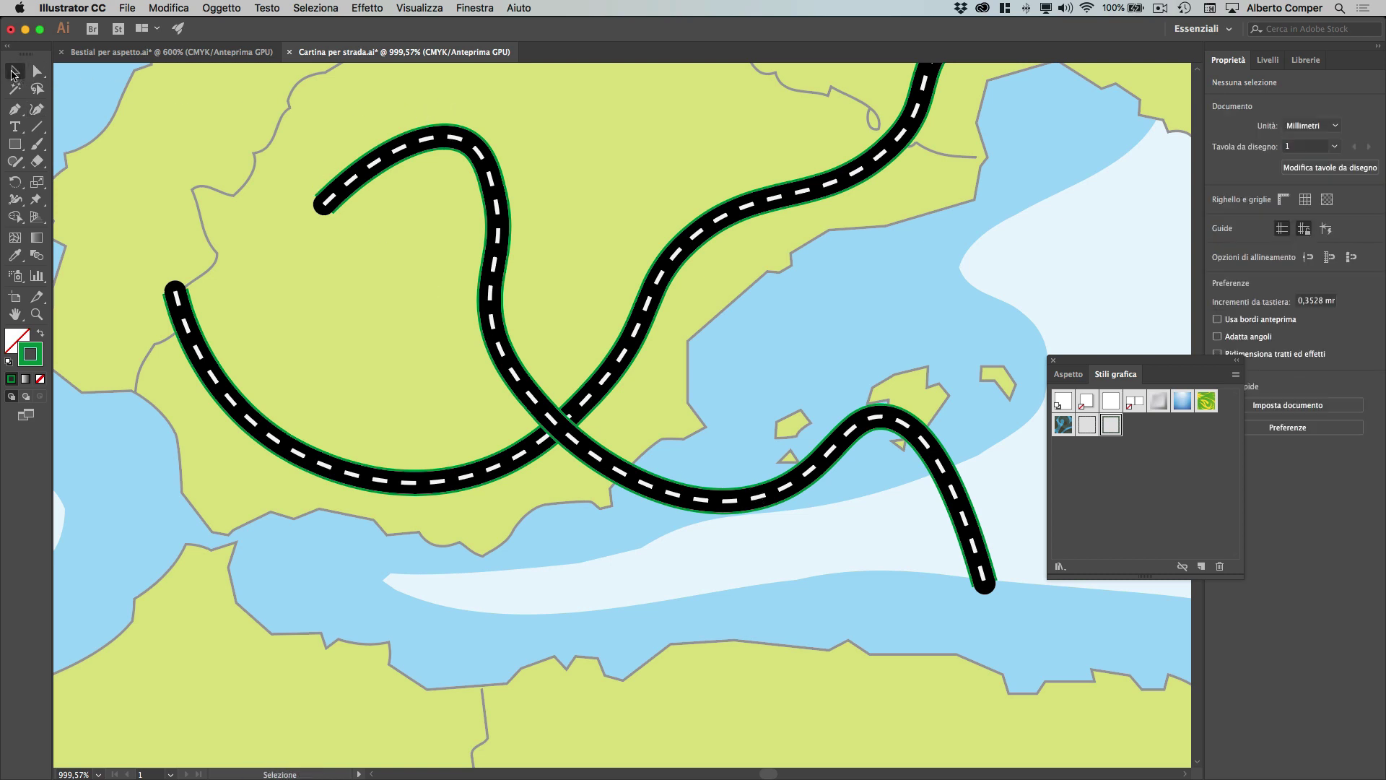
pyautogui.click(484, 153)
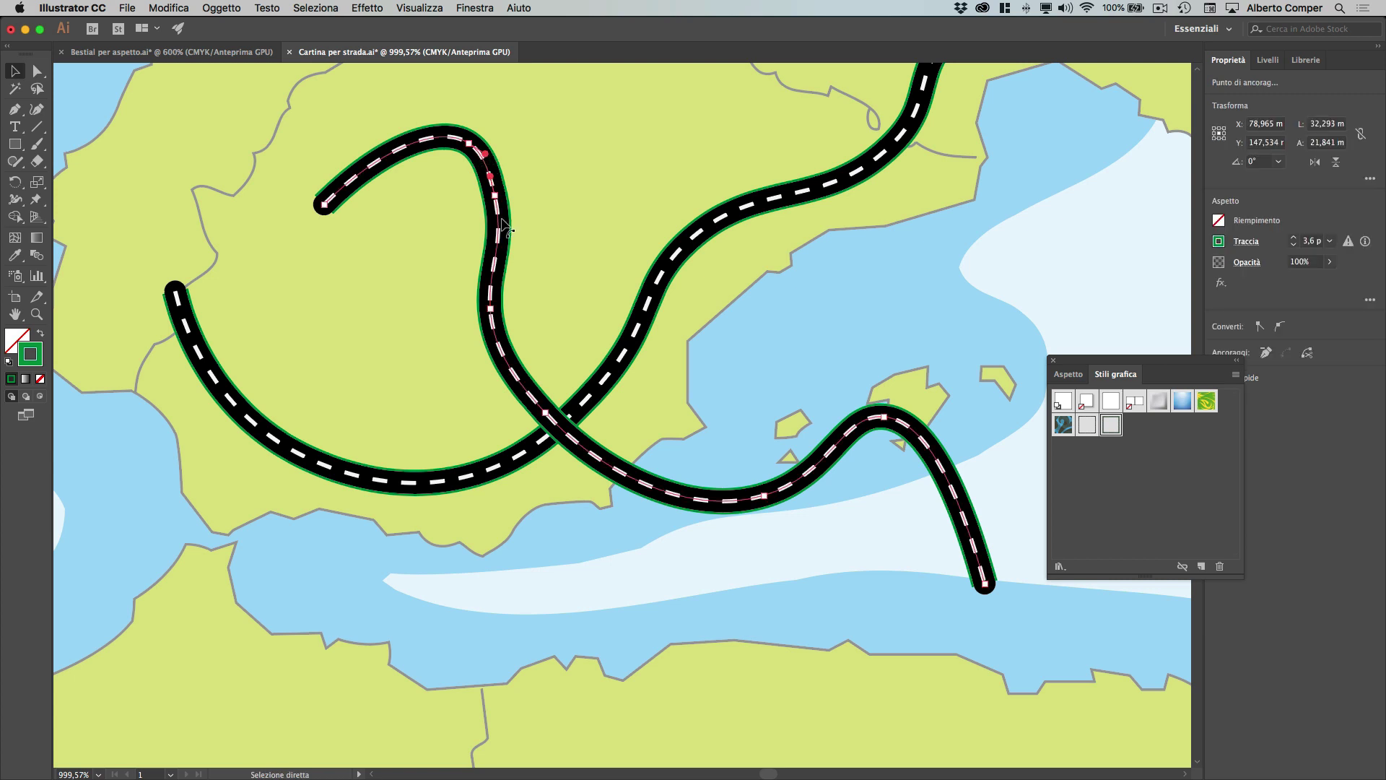
pyautogui.moveTo(494, 195); pyautogui.dragTo(521, 218)
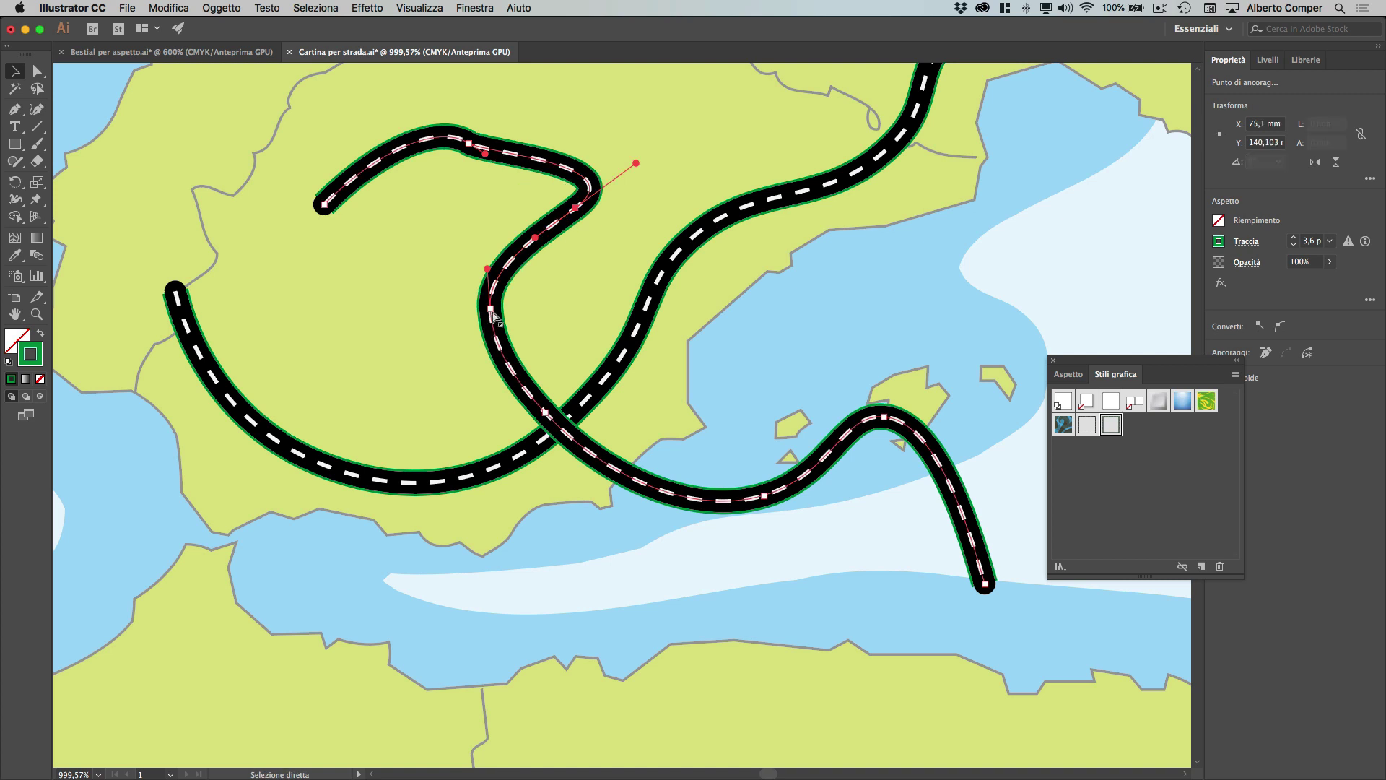
pyautogui.moveTo(491, 309); pyautogui.dragTo(409, 329)
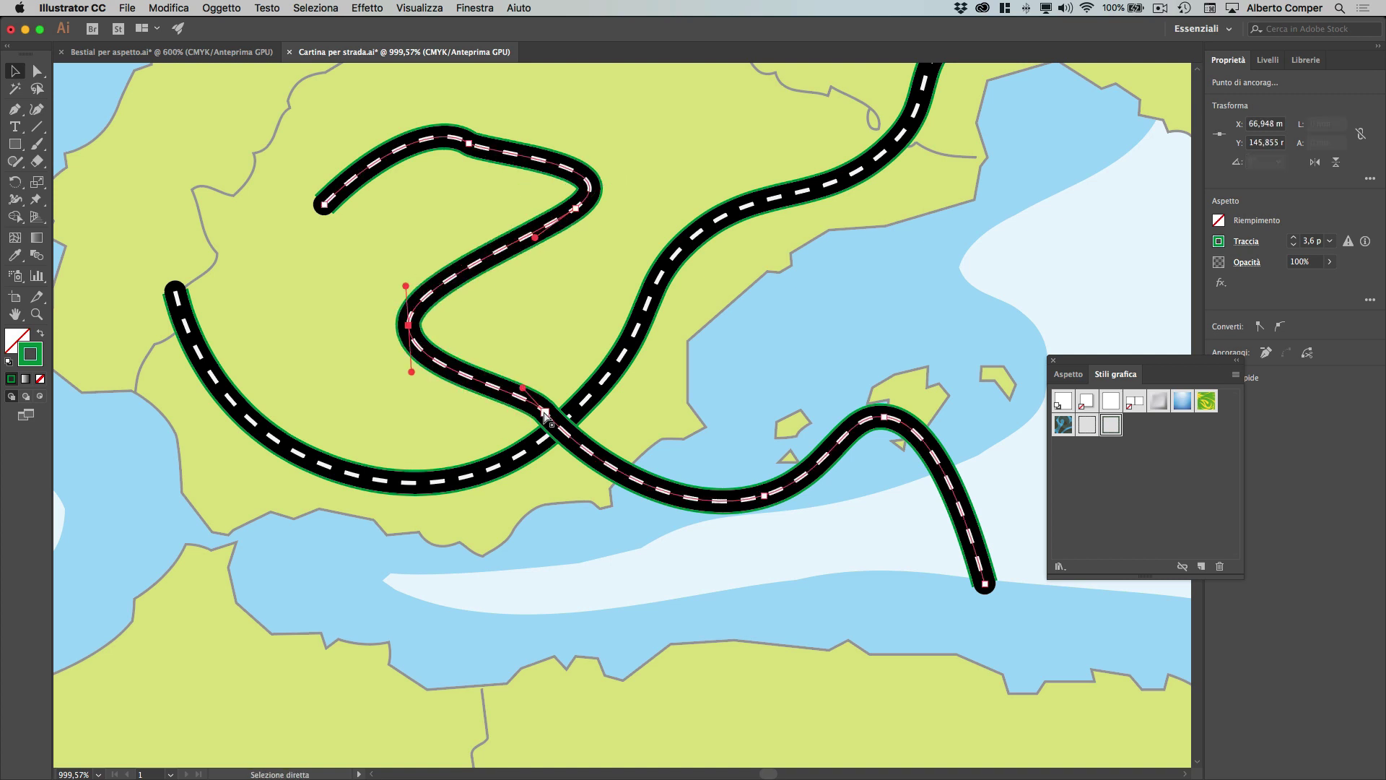
pyautogui.moveTo(545, 413)
pyautogui.mouseDown()
pyautogui.moveTo(481, 575)
pyautogui.moveTo(462, 577)
pyautogui.mouseUp()
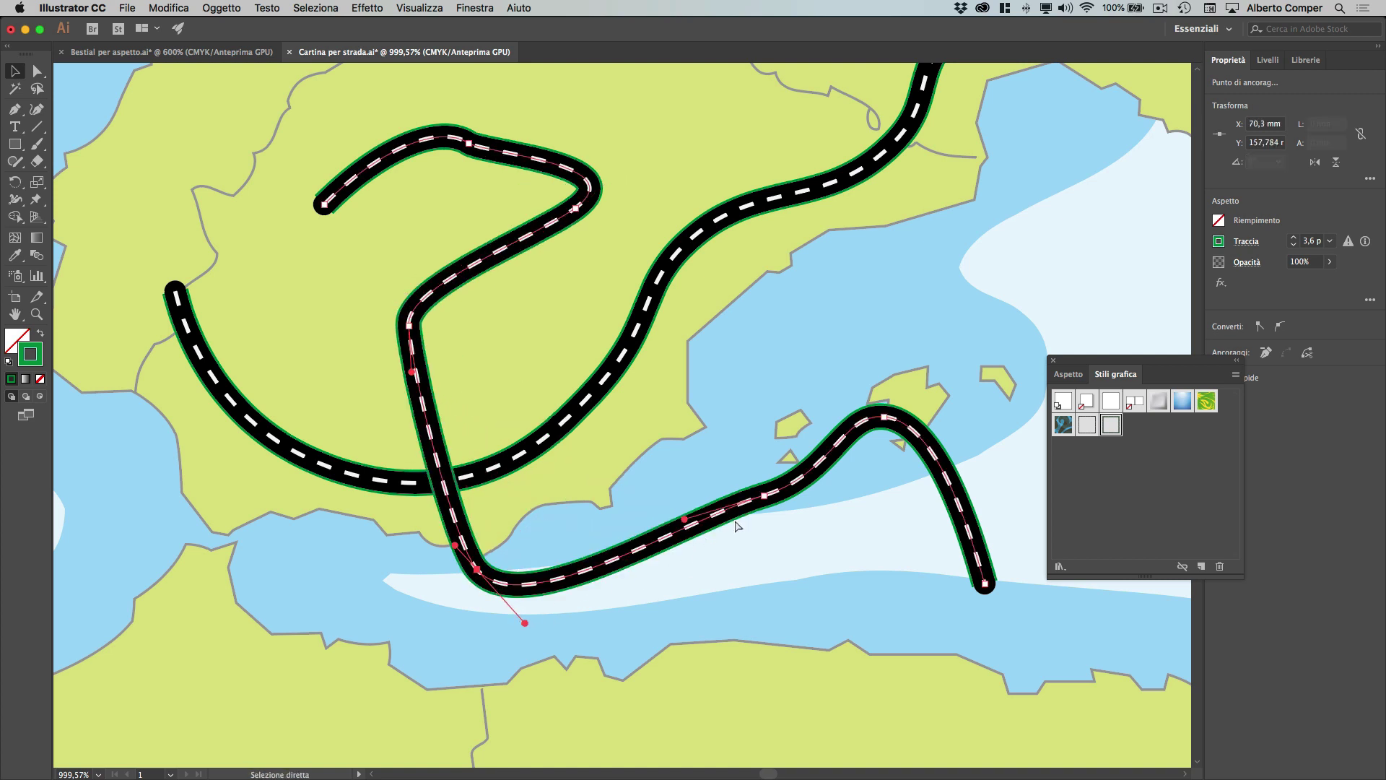
pyautogui.moveTo(764, 496); pyautogui.dragTo(795, 588)
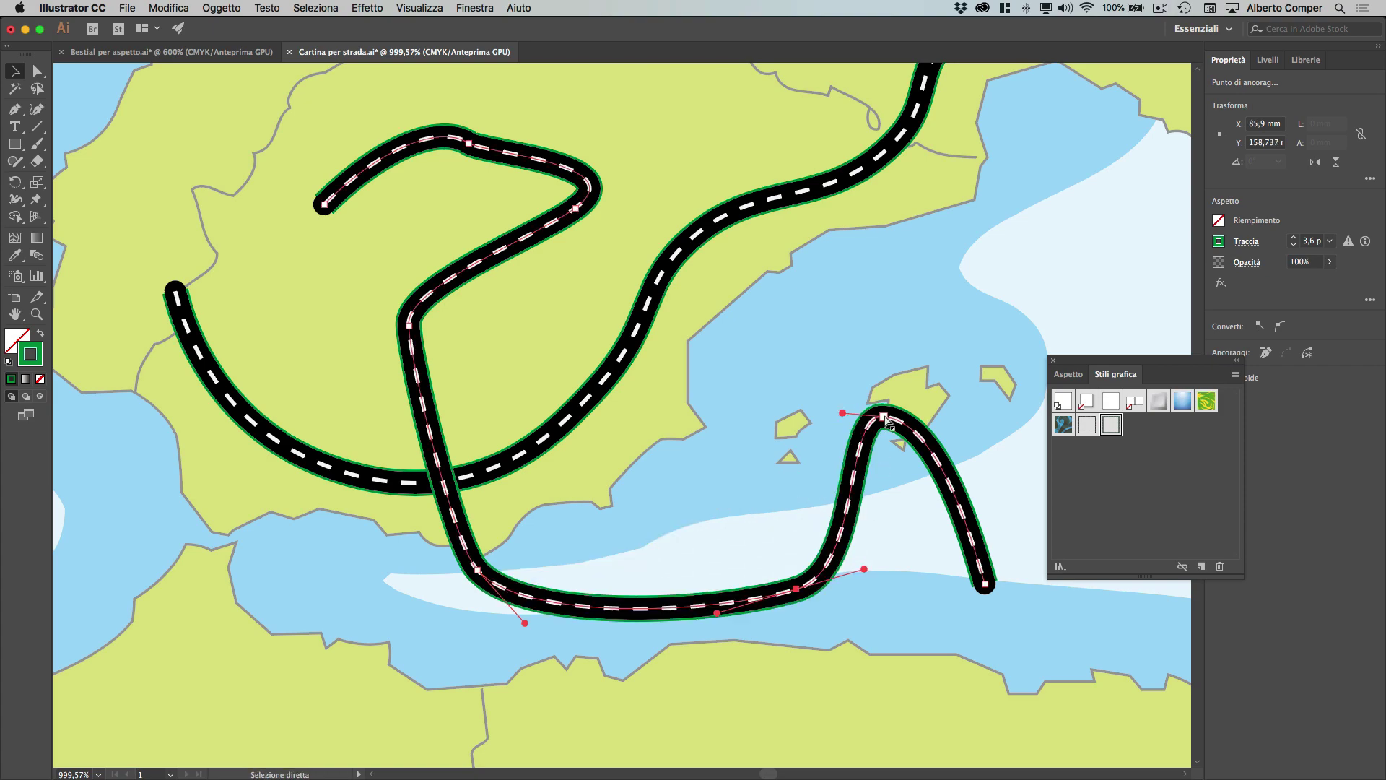